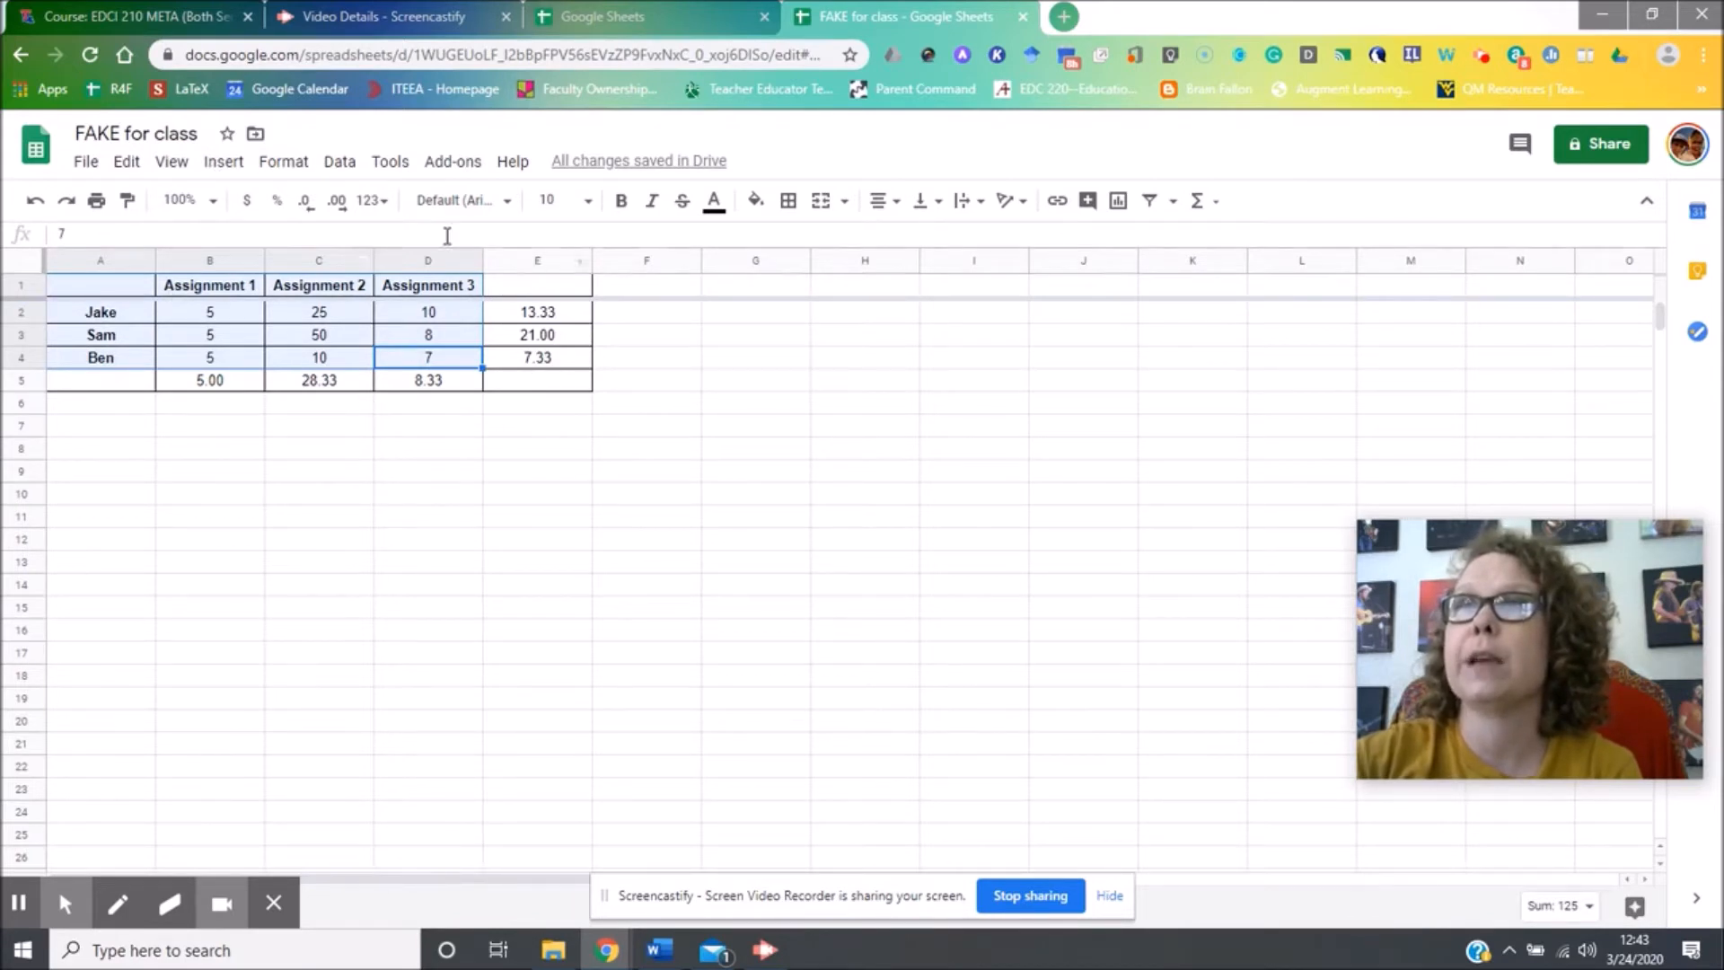
# Insert a column chart of Jake, Sam and Ben's Assignment 1–3 scores and select the Assignment 2 series.
pyautogui.click(206, 164)
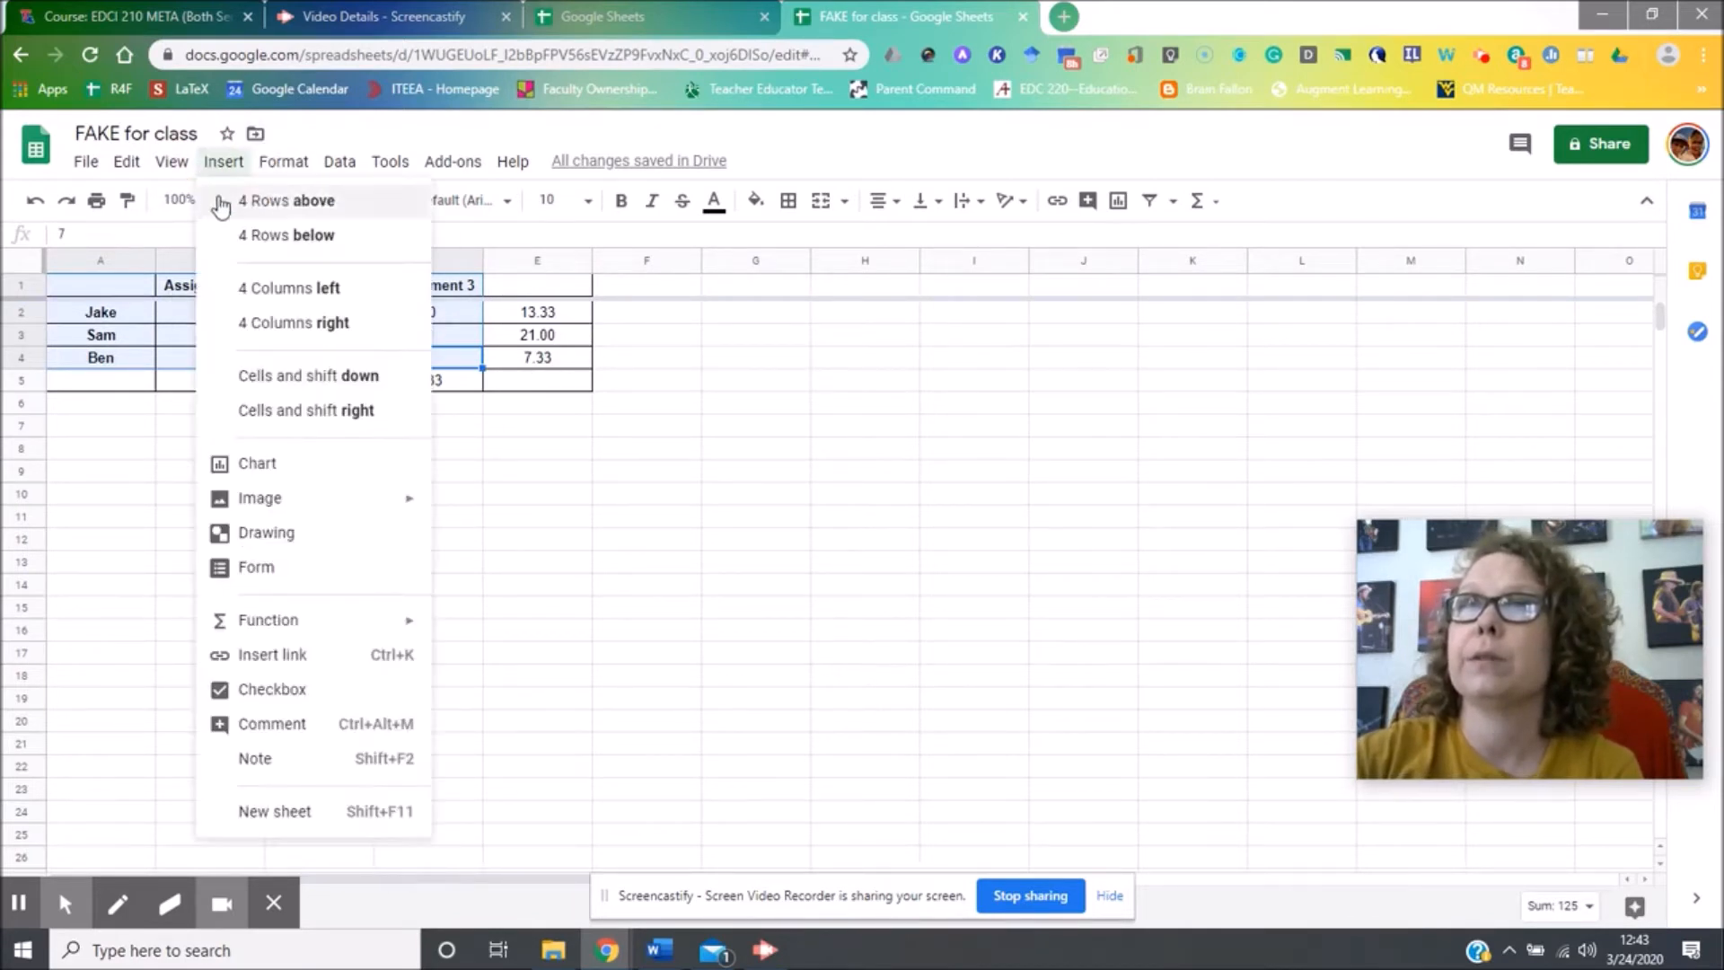
pyautogui.click(358, 469)
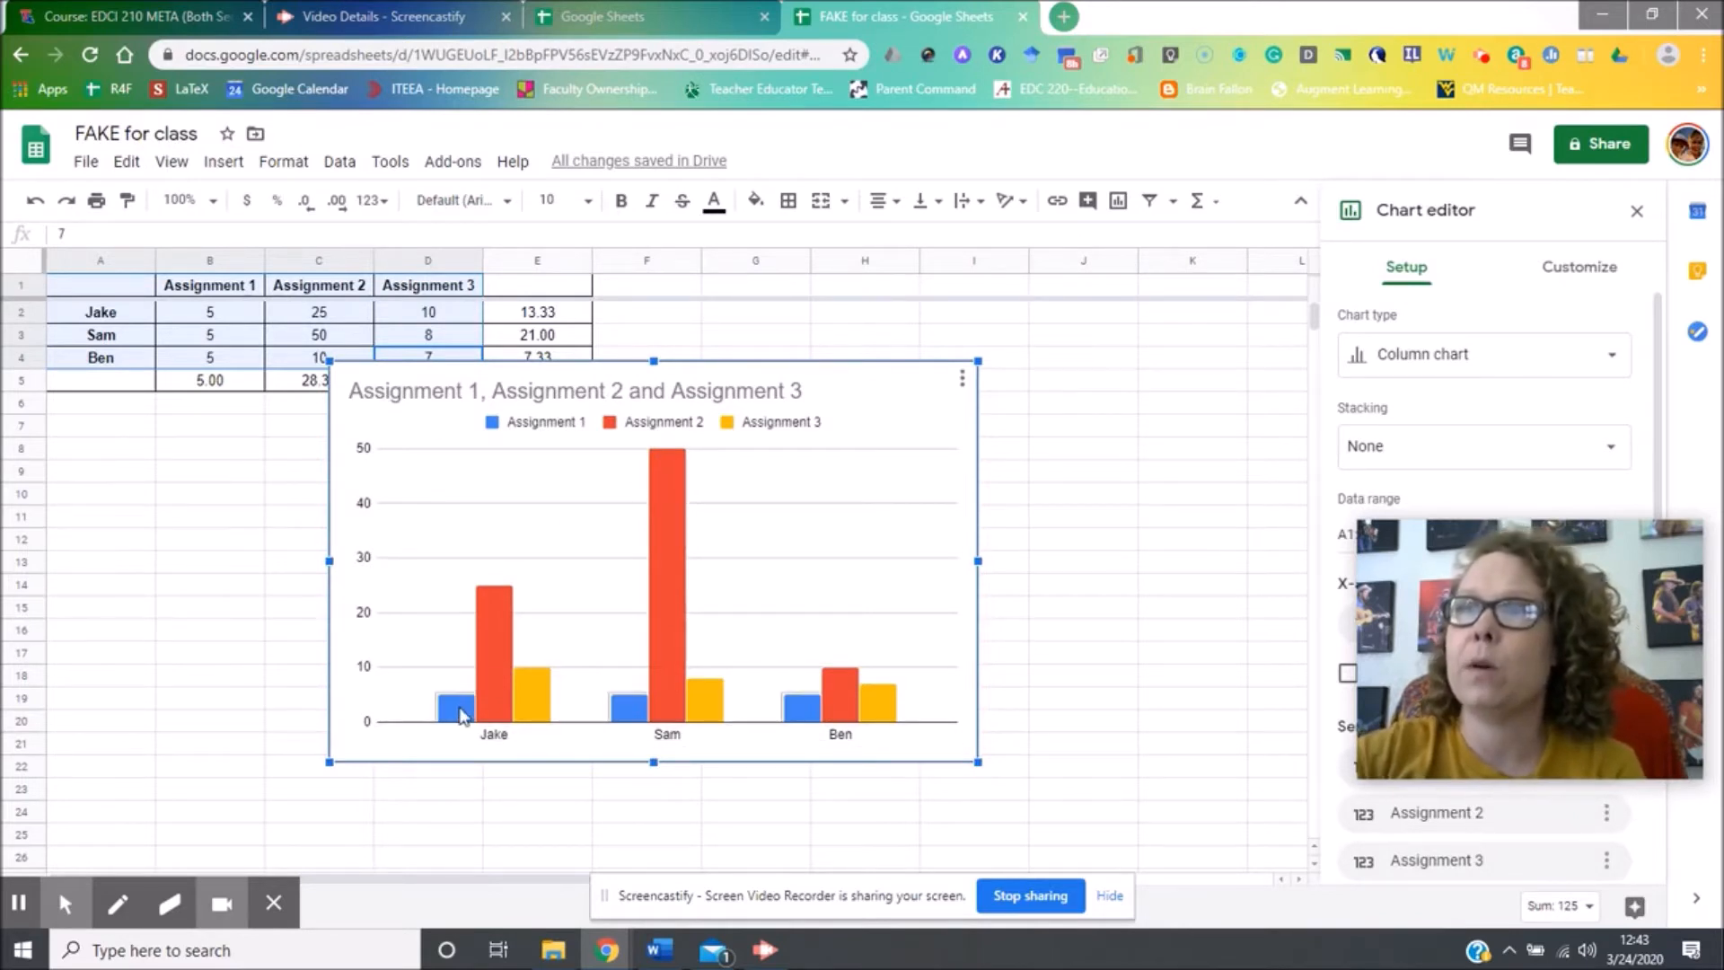
pyautogui.click(462, 710)
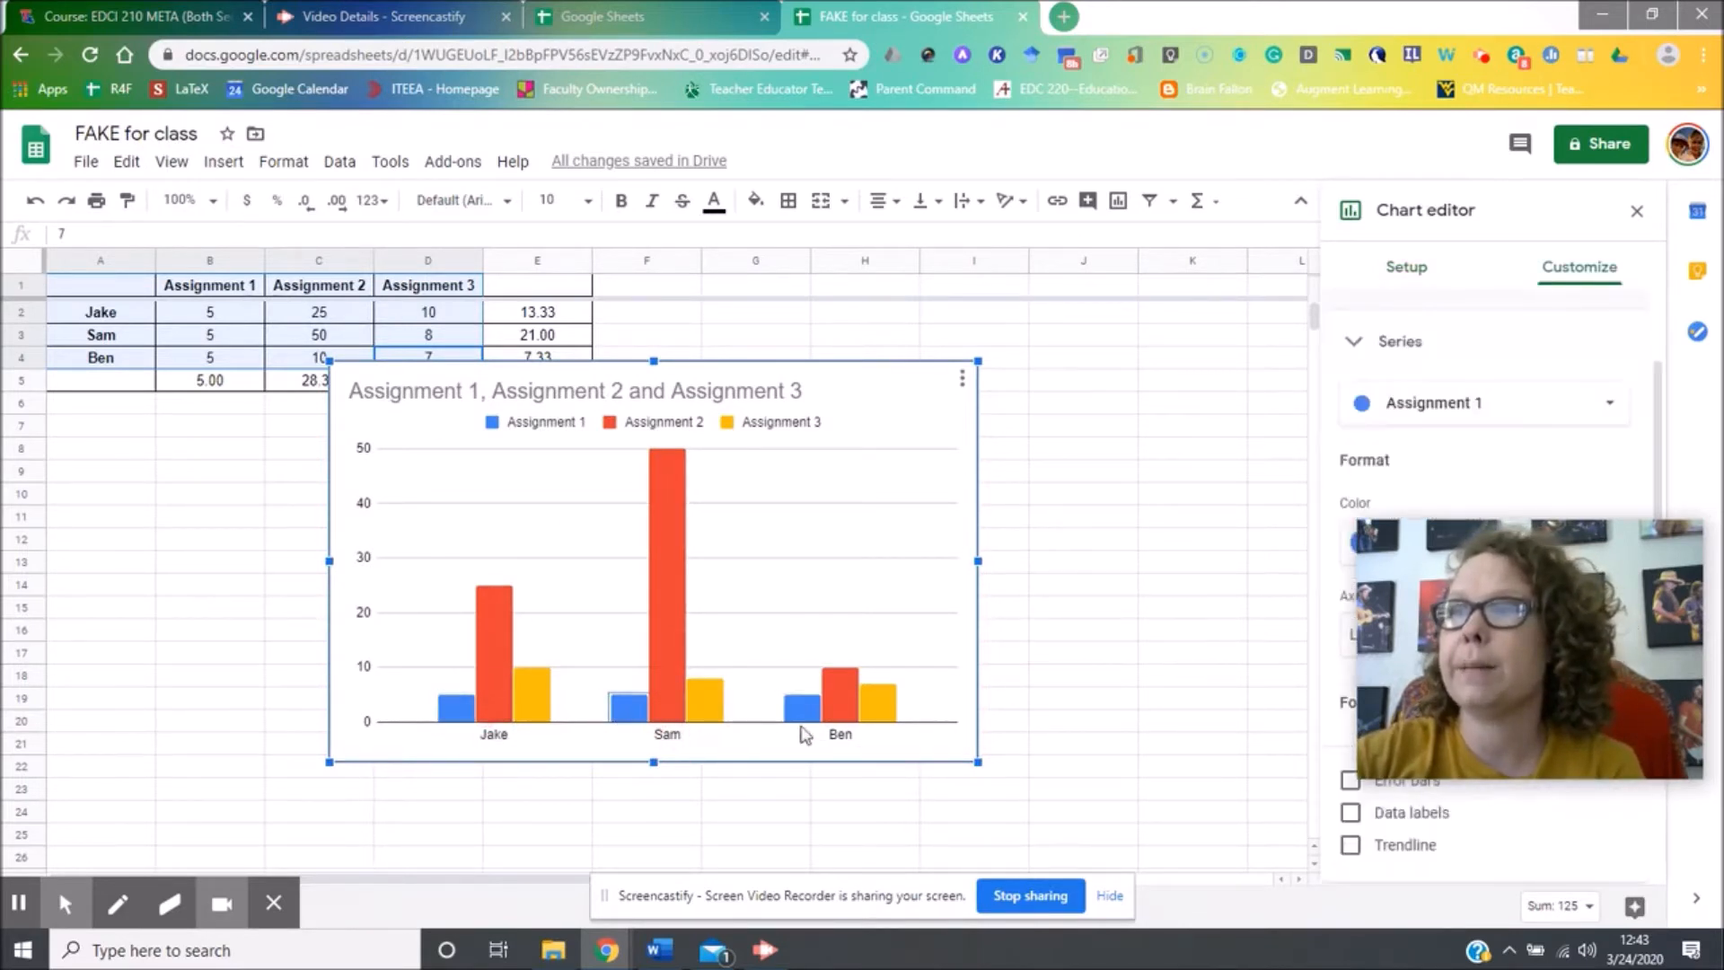
pyautogui.click(800, 704)
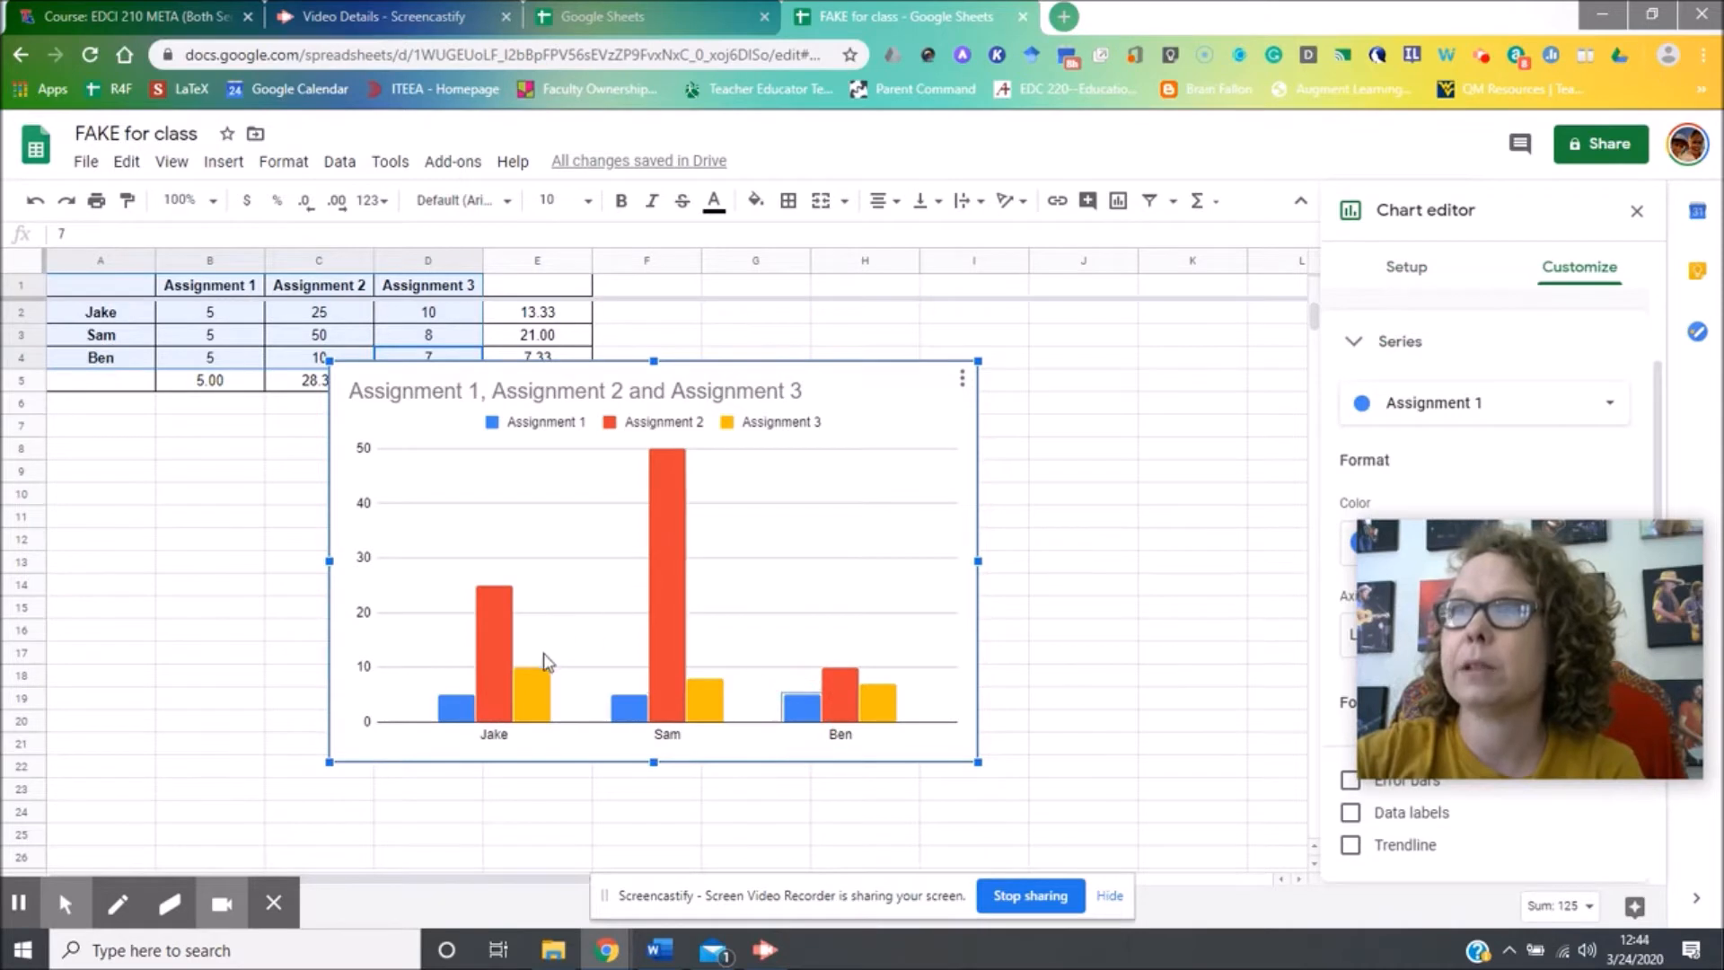
pyautogui.click(498, 651)
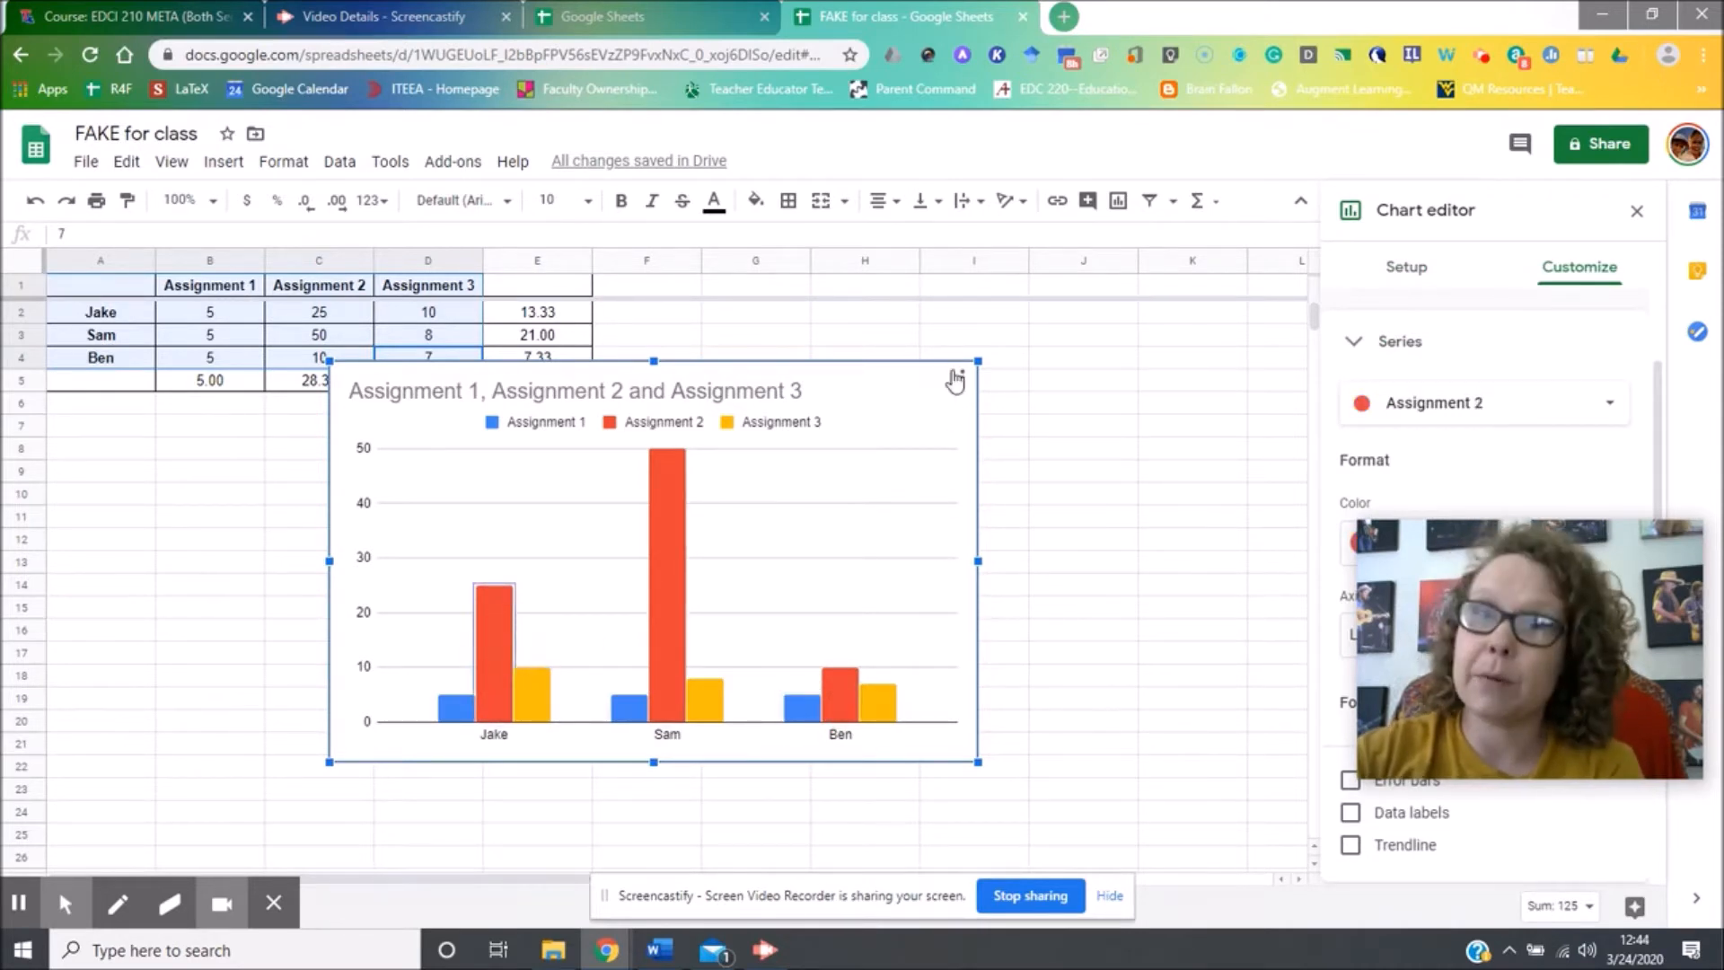
pyautogui.click(958, 379)
pyautogui.click(914, 409)
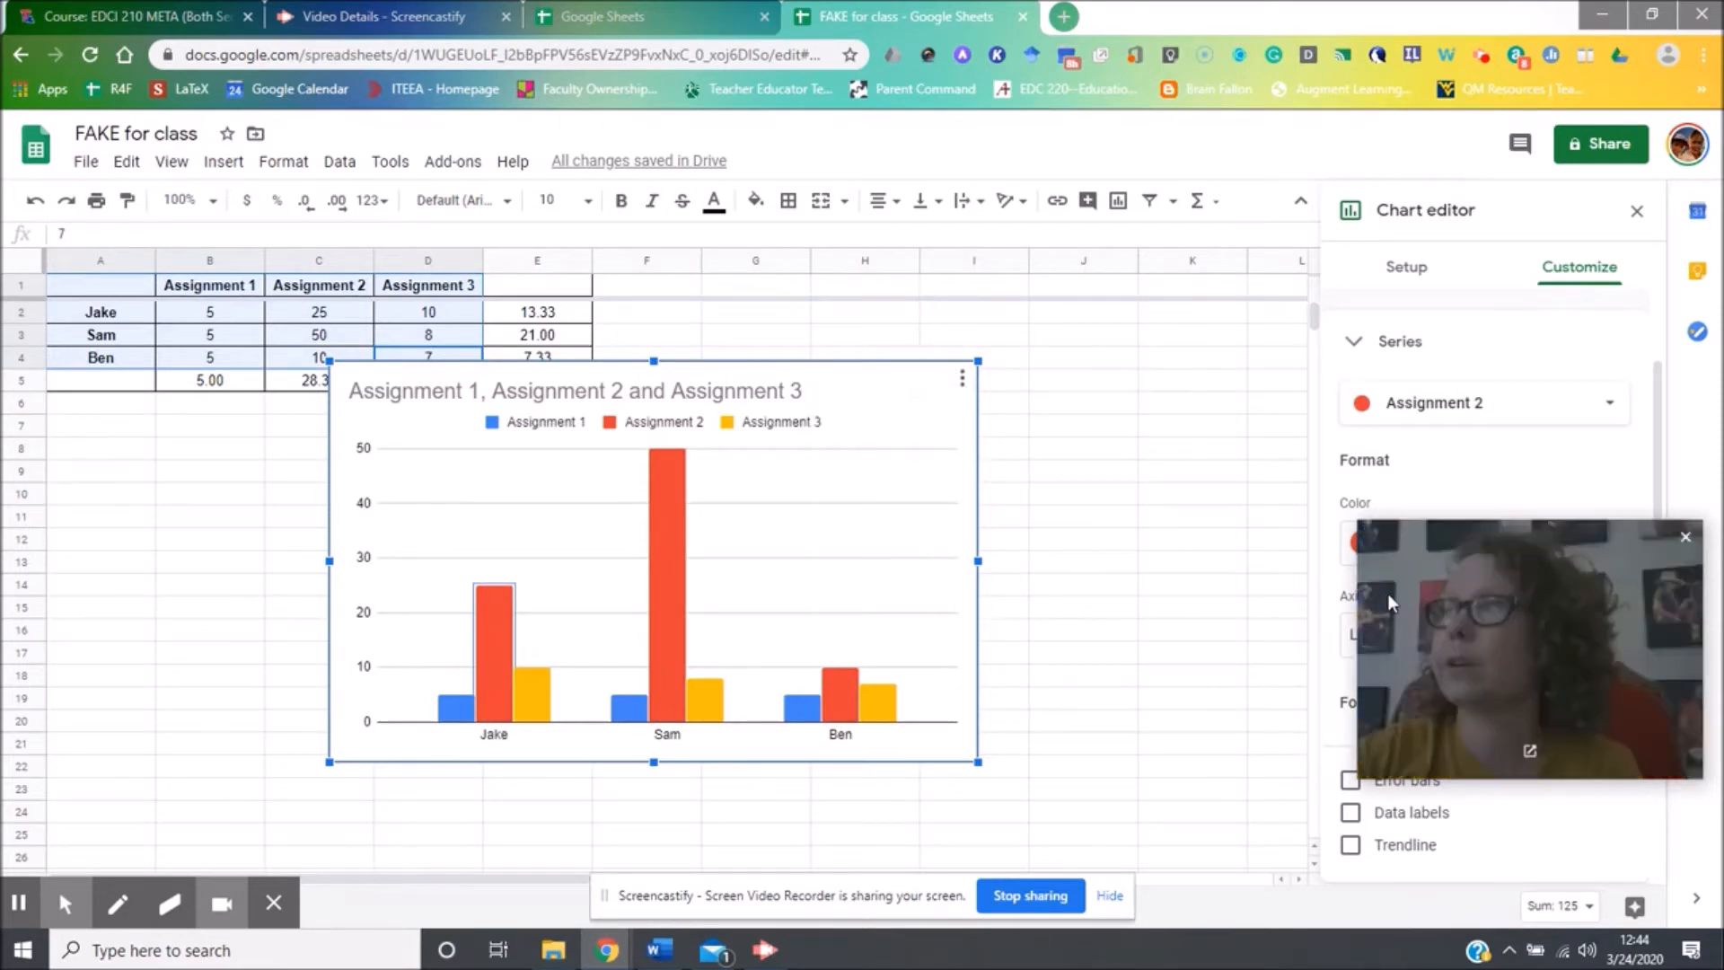
pyautogui.moveTo(1389, 539); pyautogui.dragTo(54, 685)
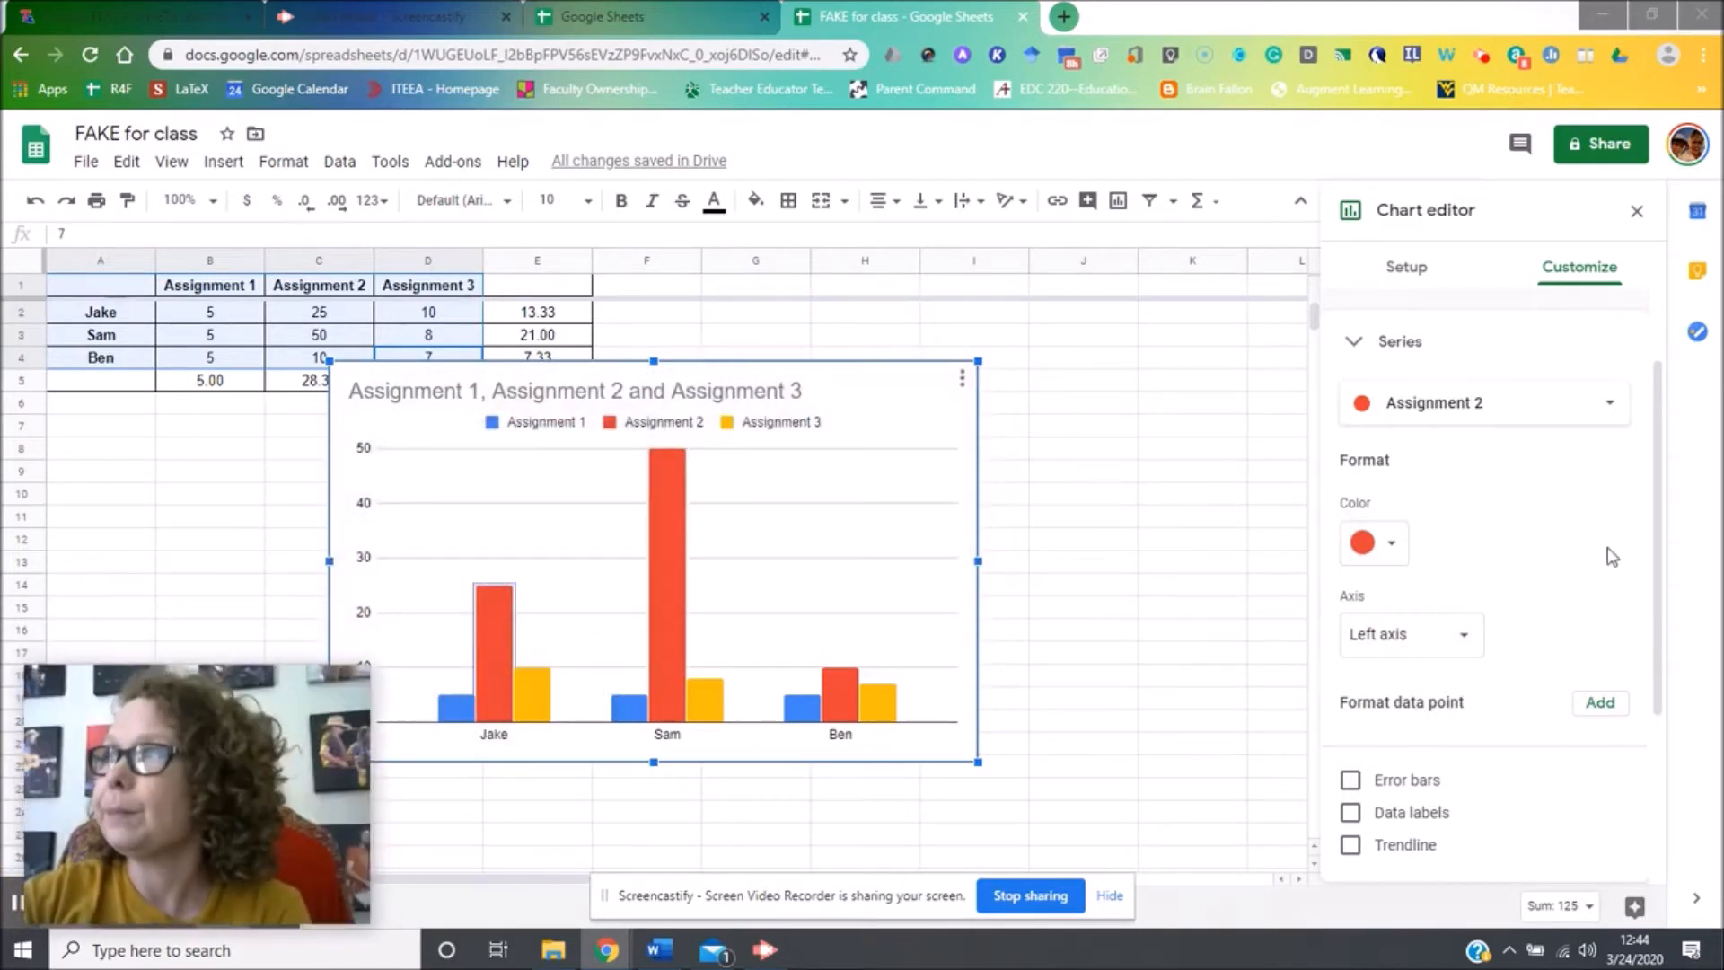
# Color the Assignment 2 bars dark green and return them from the right axis to the left axis.
pyautogui.click(1374, 542)
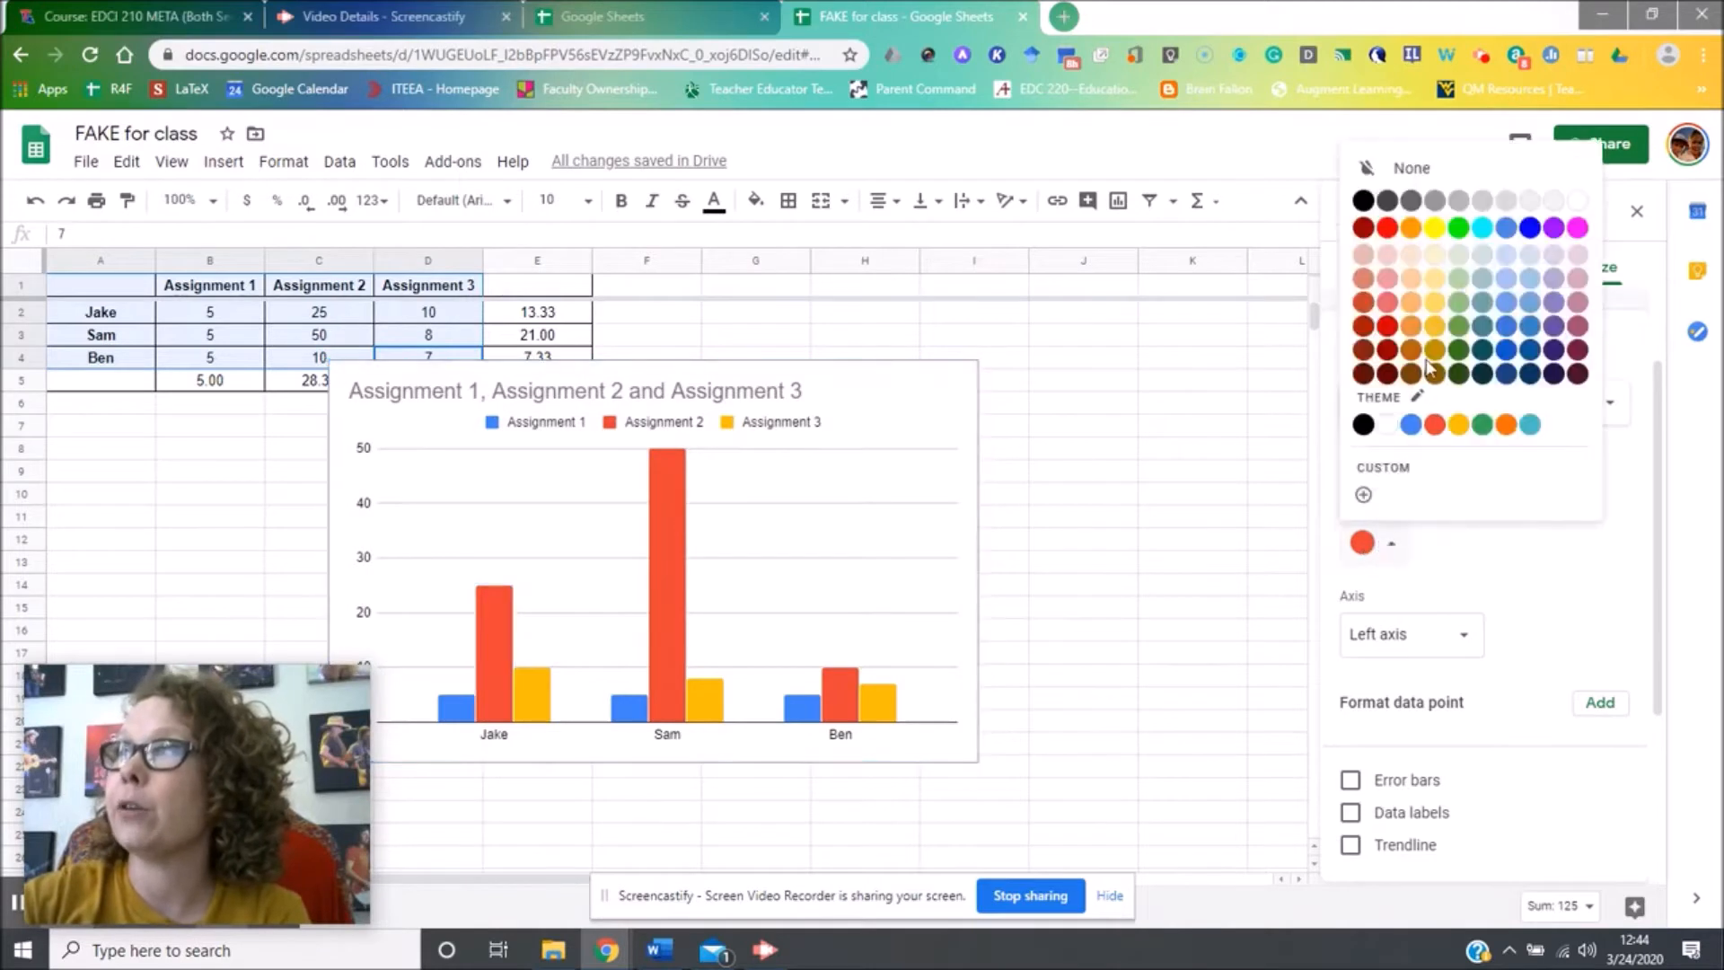
pyautogui.click(1458, 350)
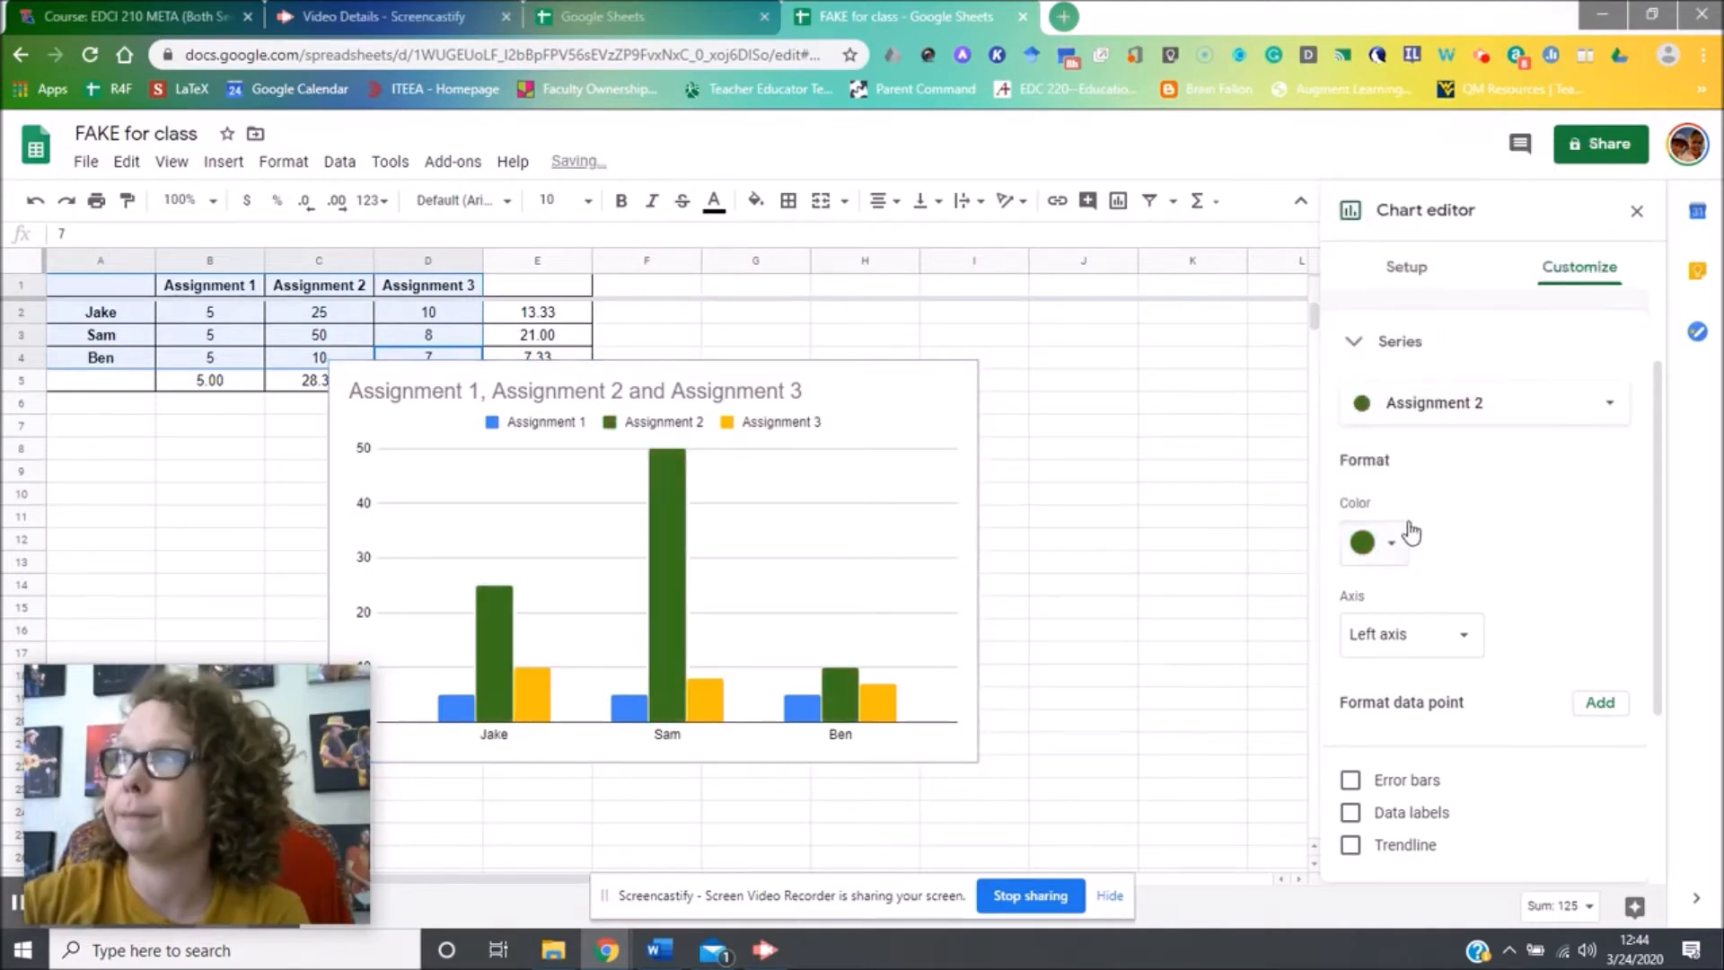
pyautogui.click(1435, 629)
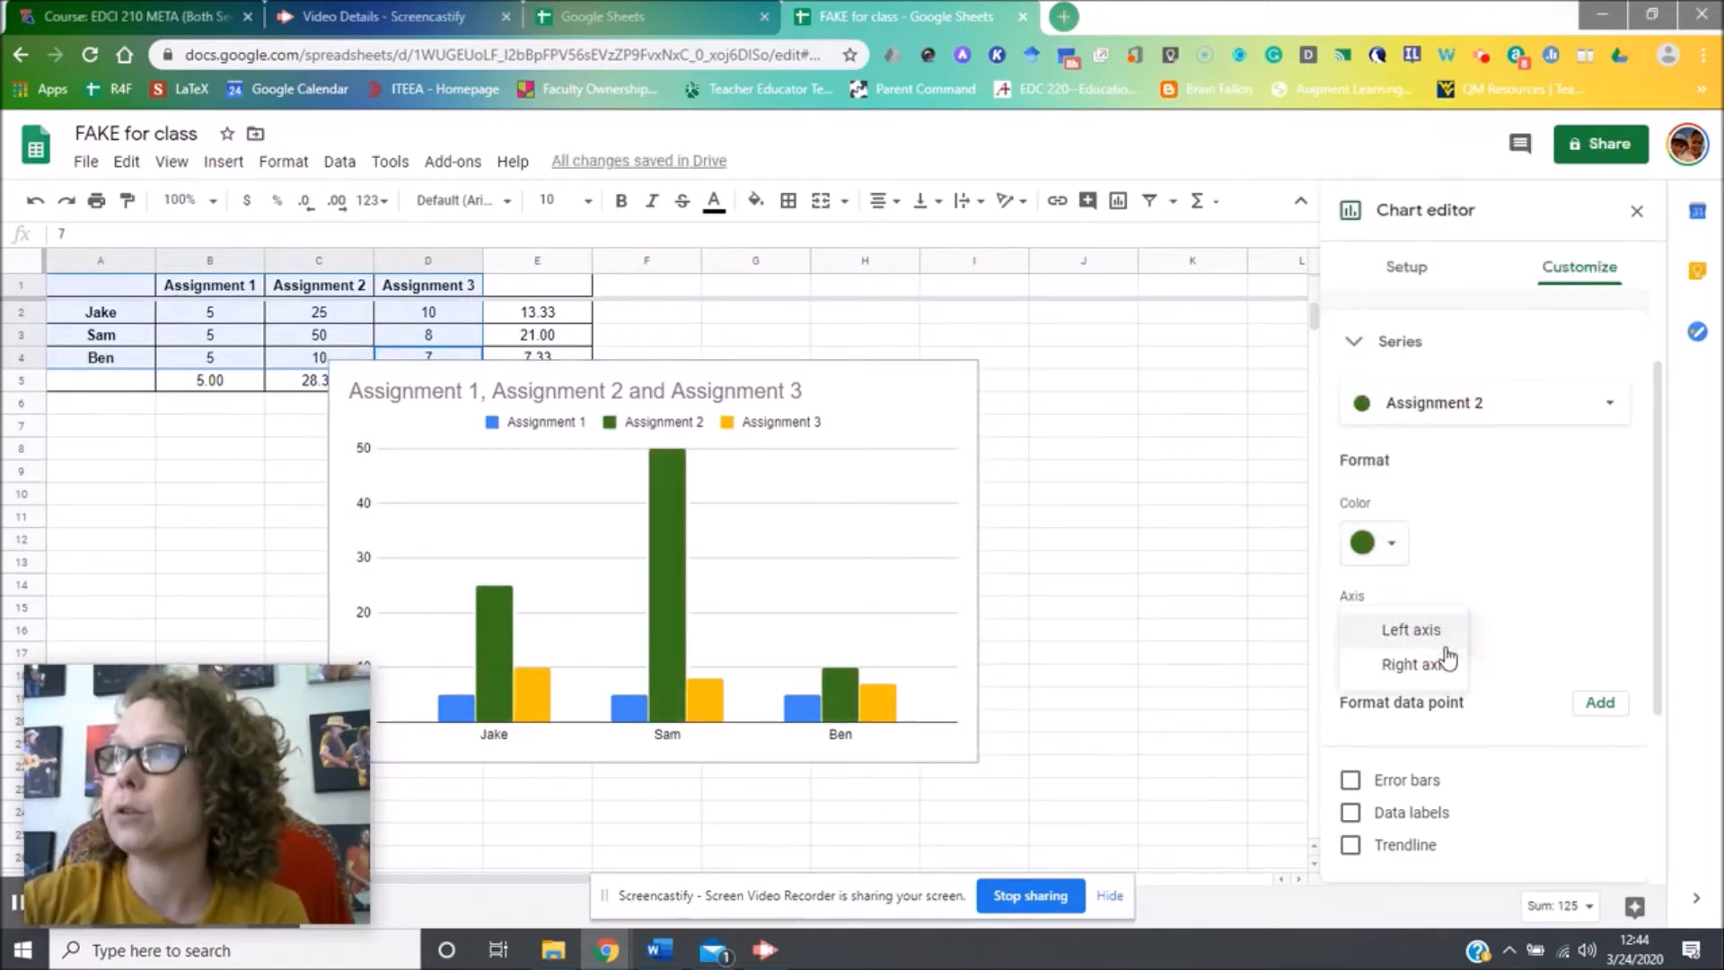
pyautogui.click(1442, 667)
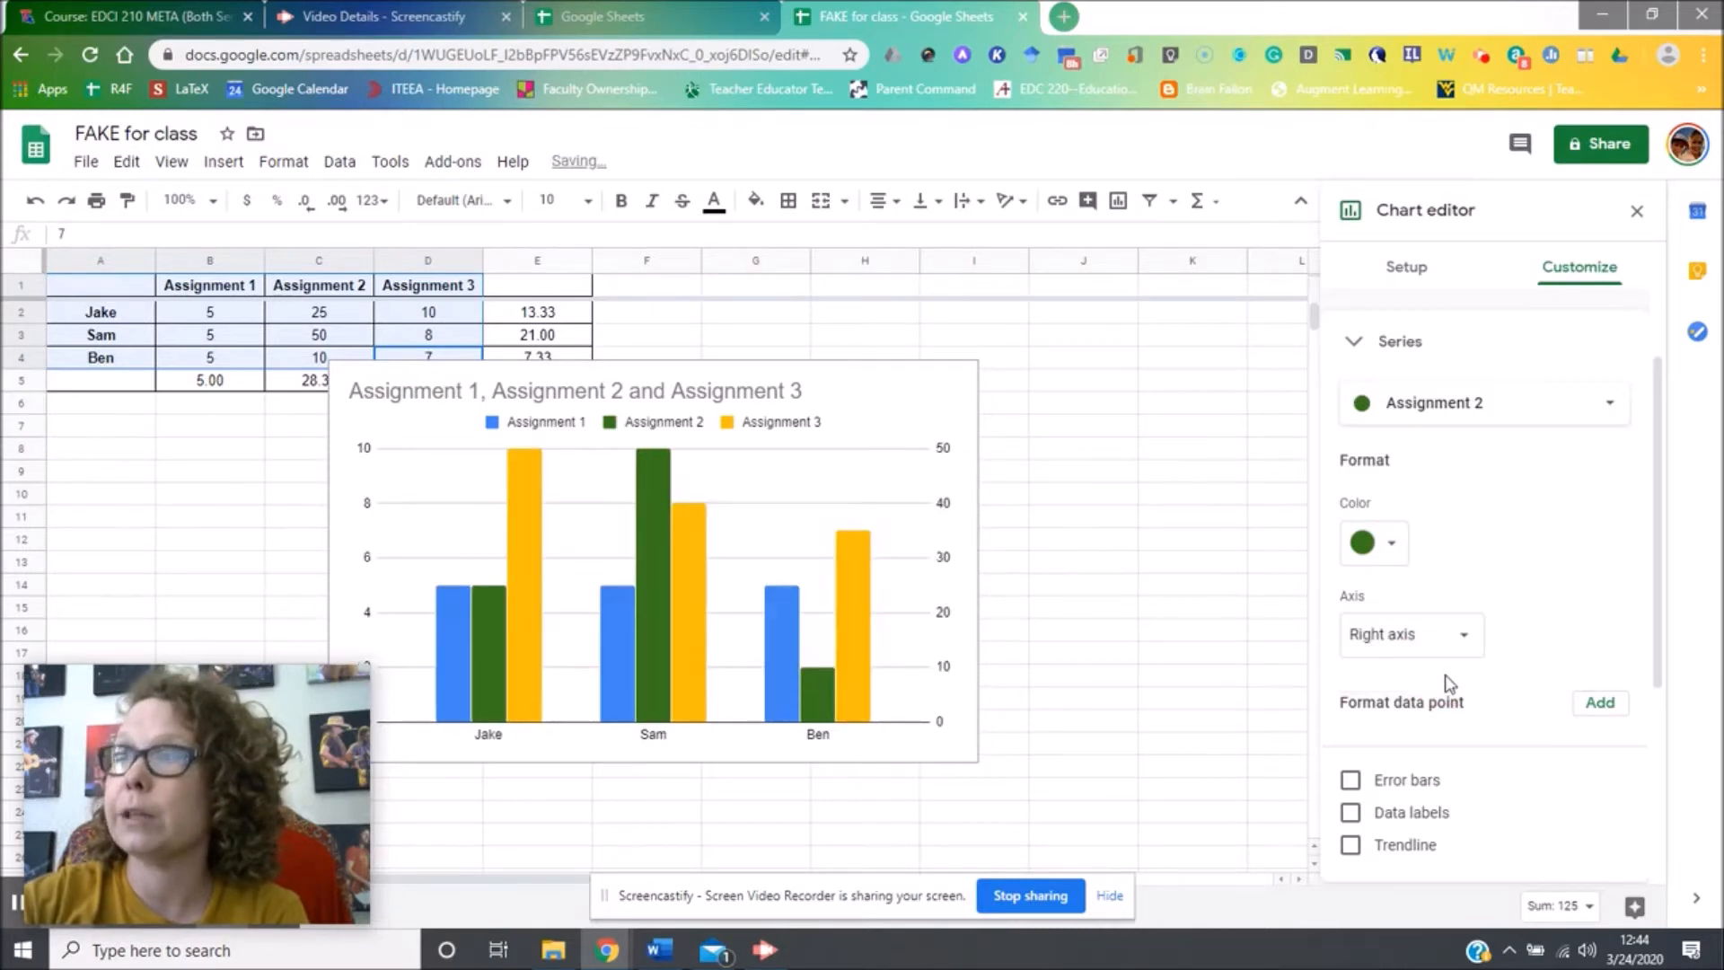
pyautogui.click(1403, 638)
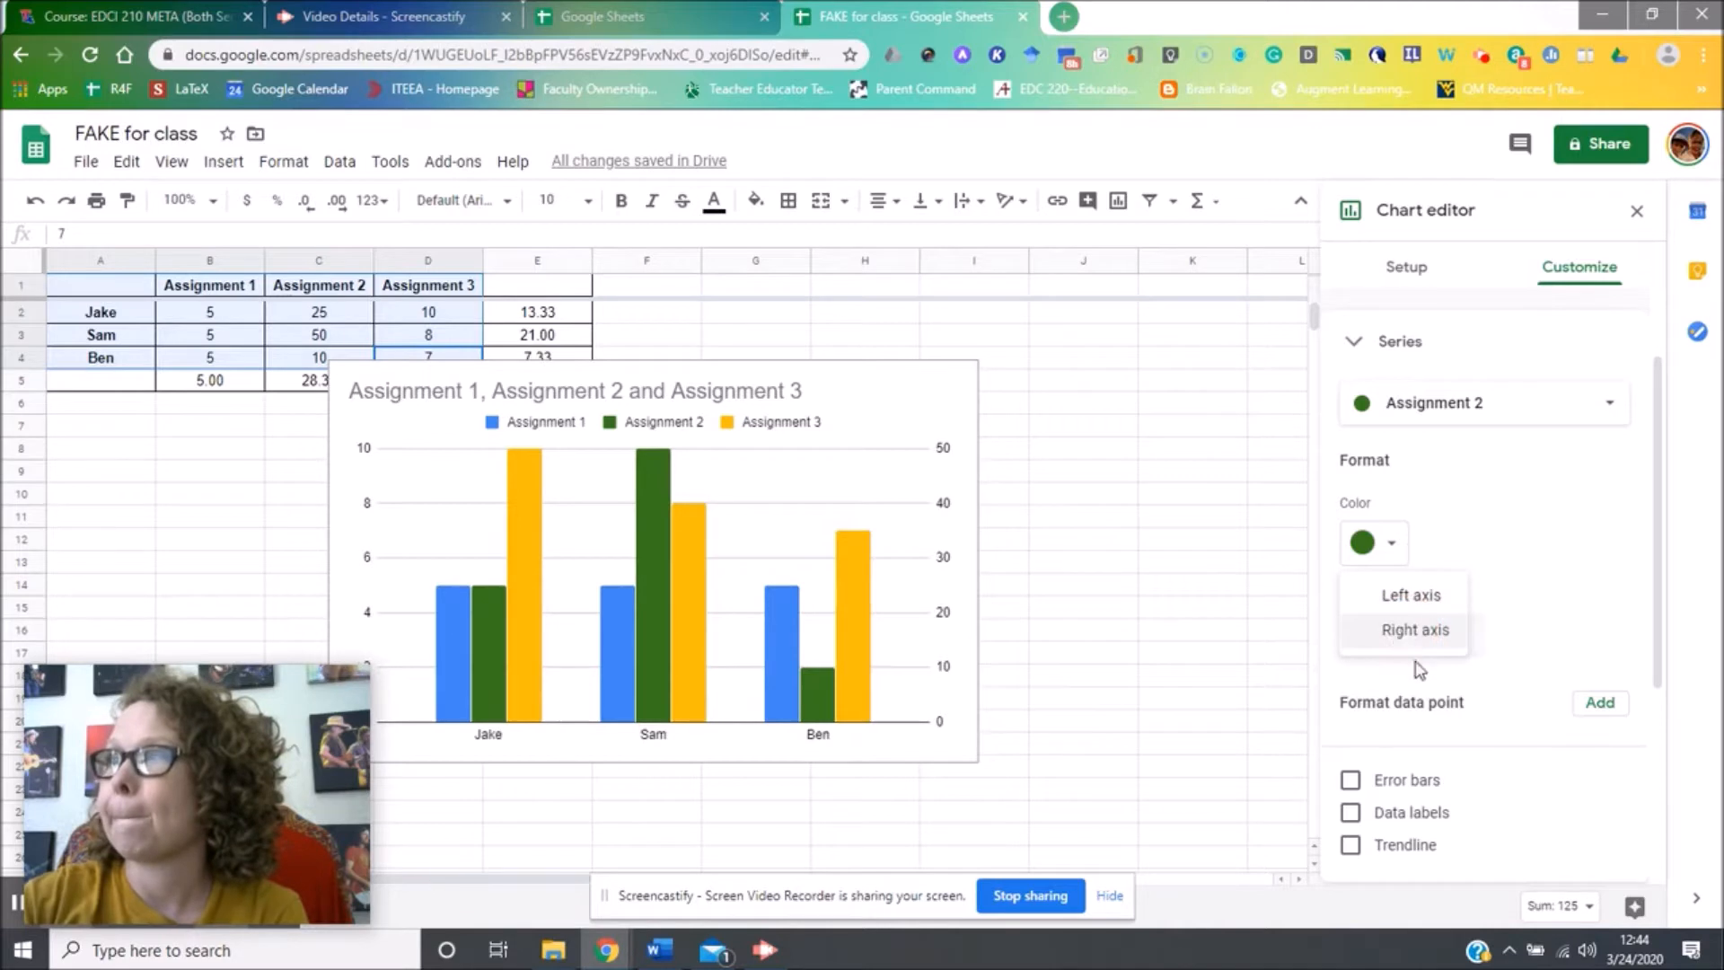
pyautogui.click(1394, 607)
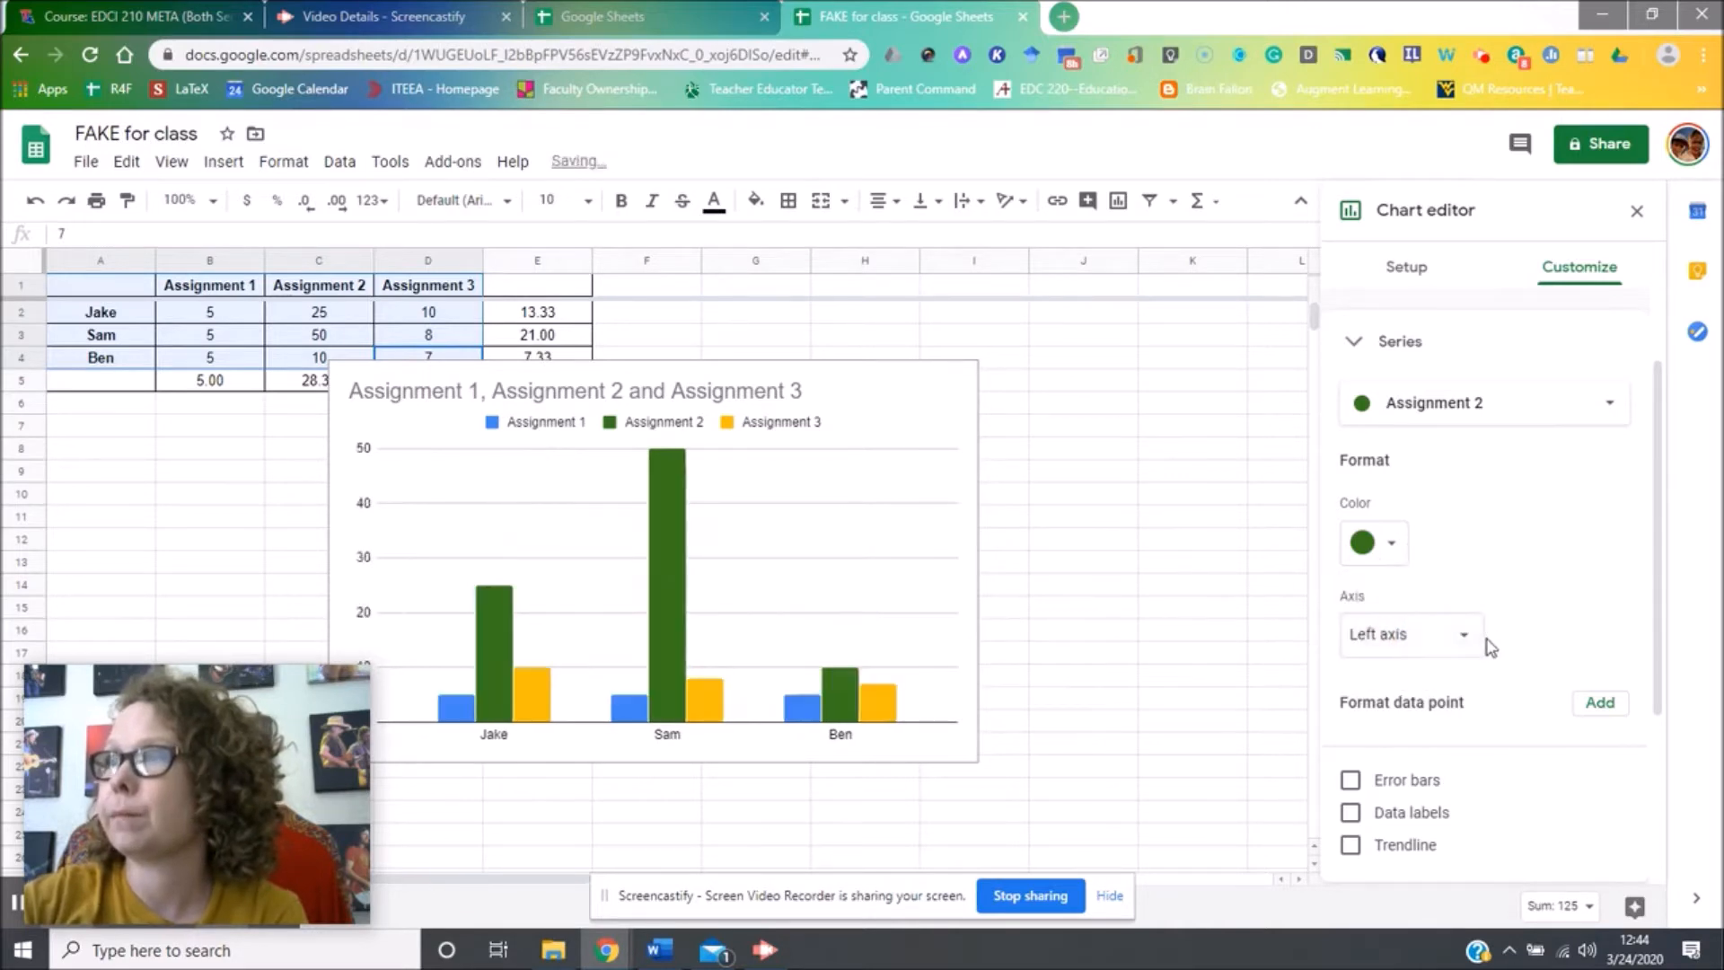
pyautogui.scroll(-1, 1489, 647)
pyautogui.scroll(-1, 1449, 693)
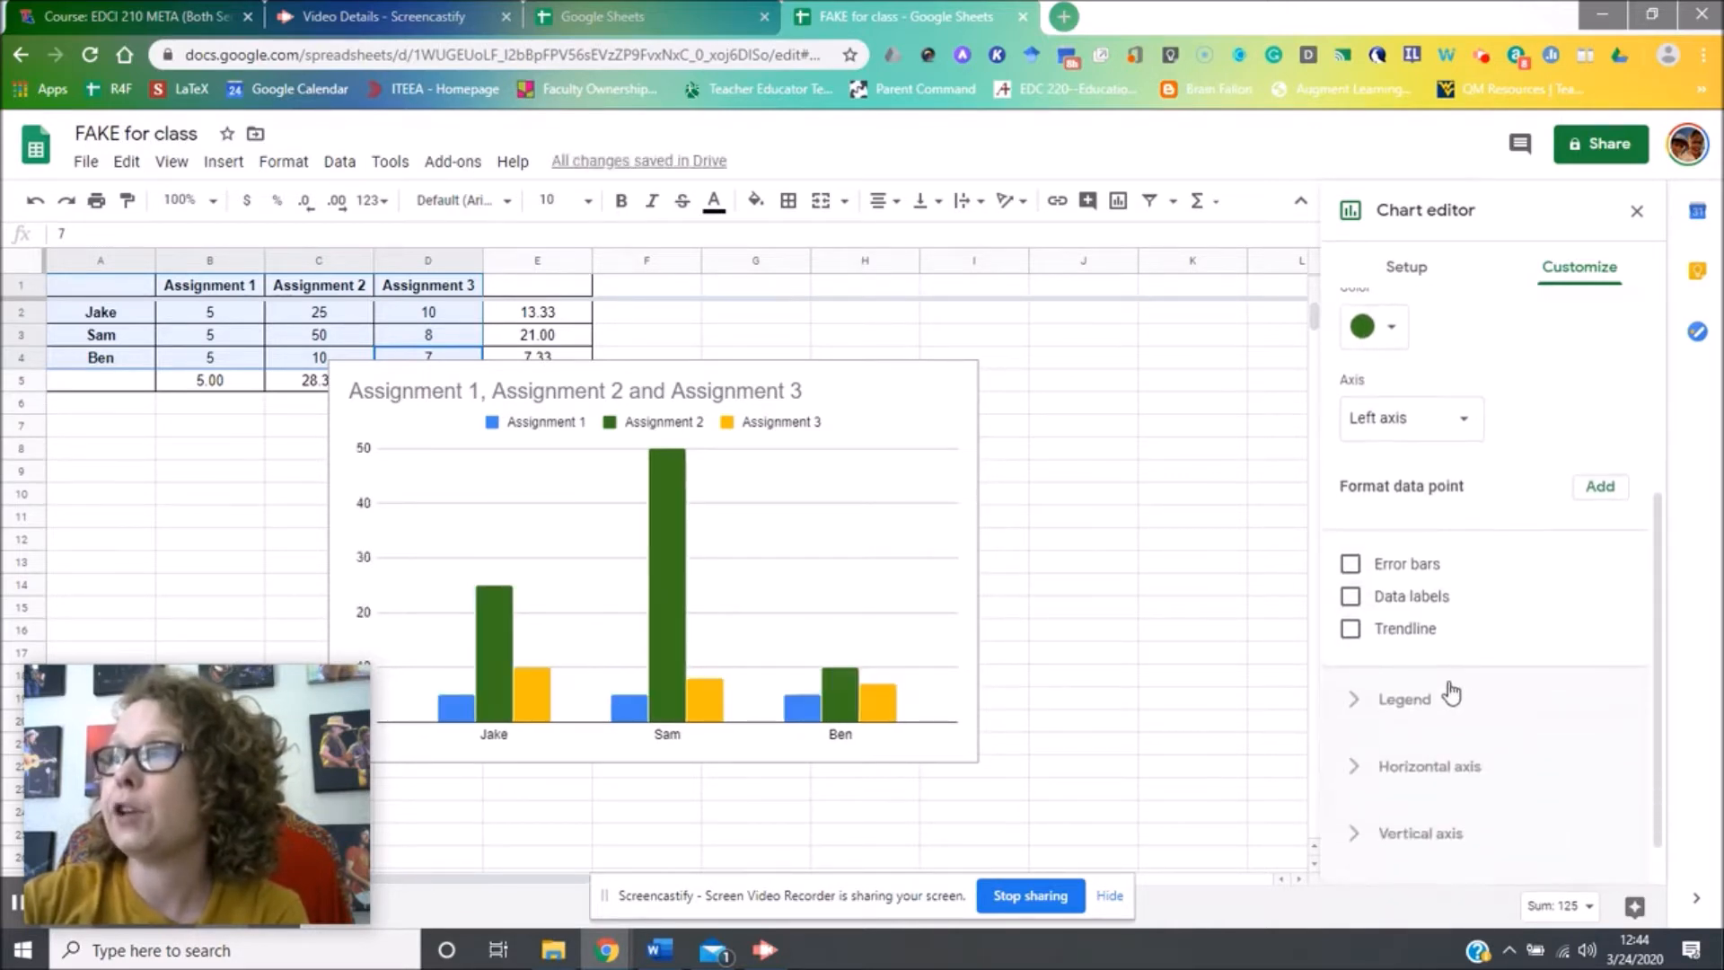
# Add an Assignment 2 trendline, briefly toggling data labels on and off, then expand Legend options.
pyautogui.click(1414, 635)
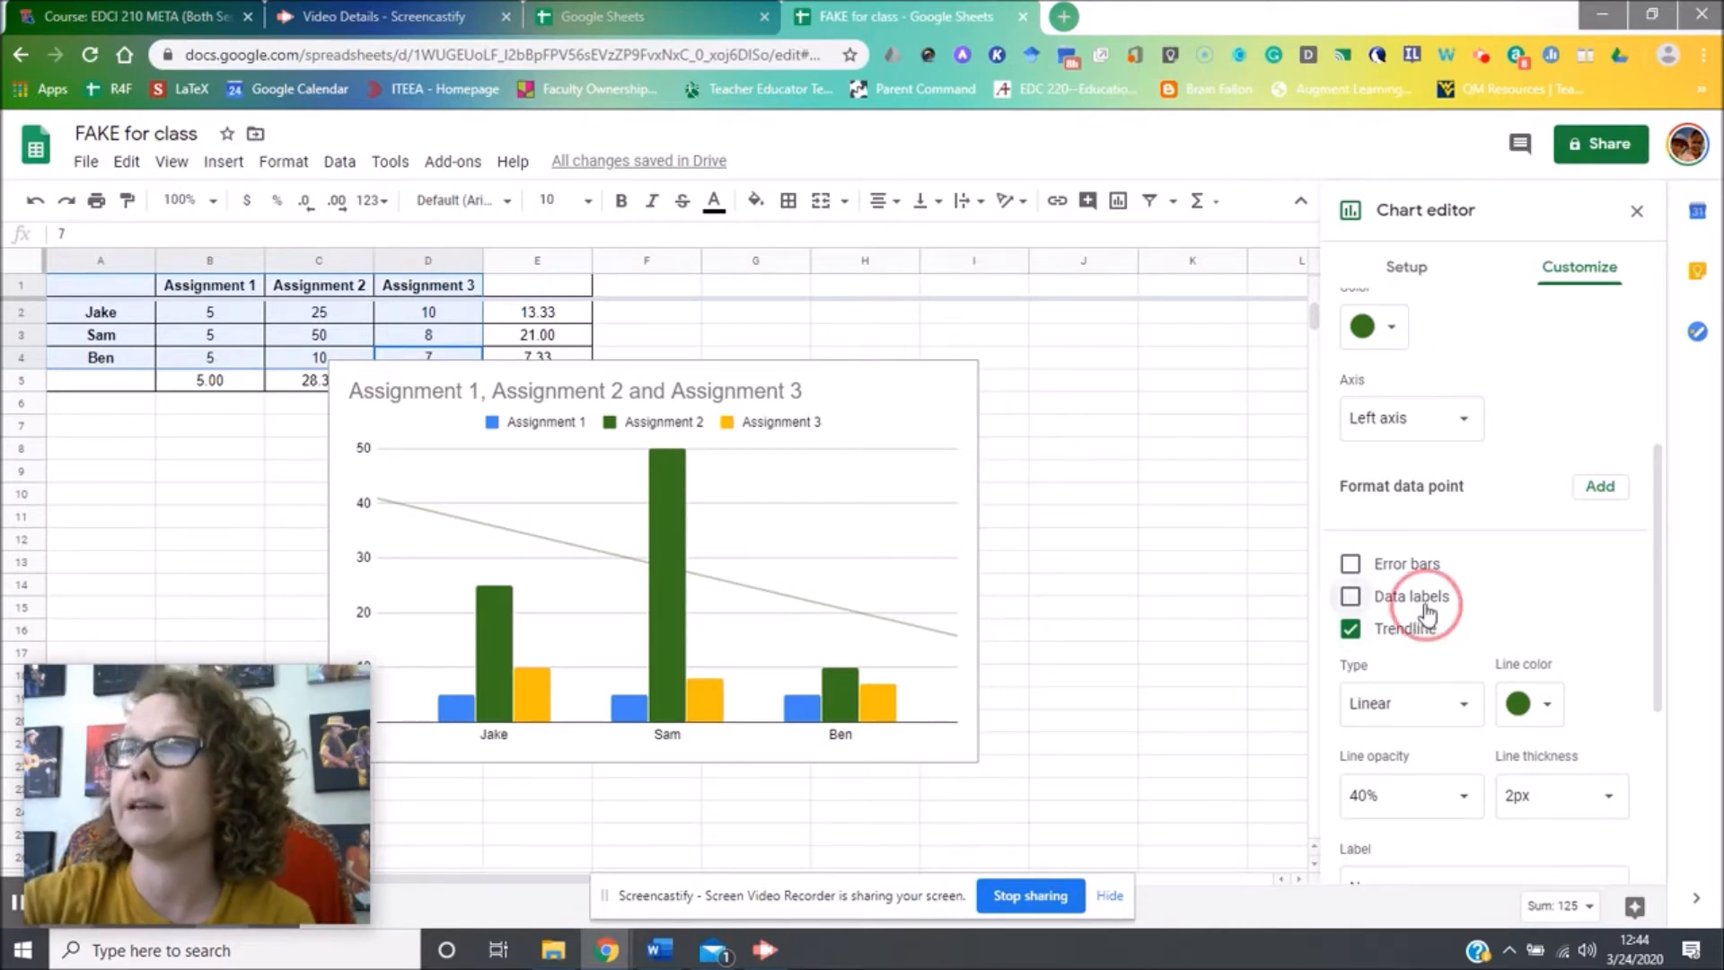
pyautogui.click(1415, 602)
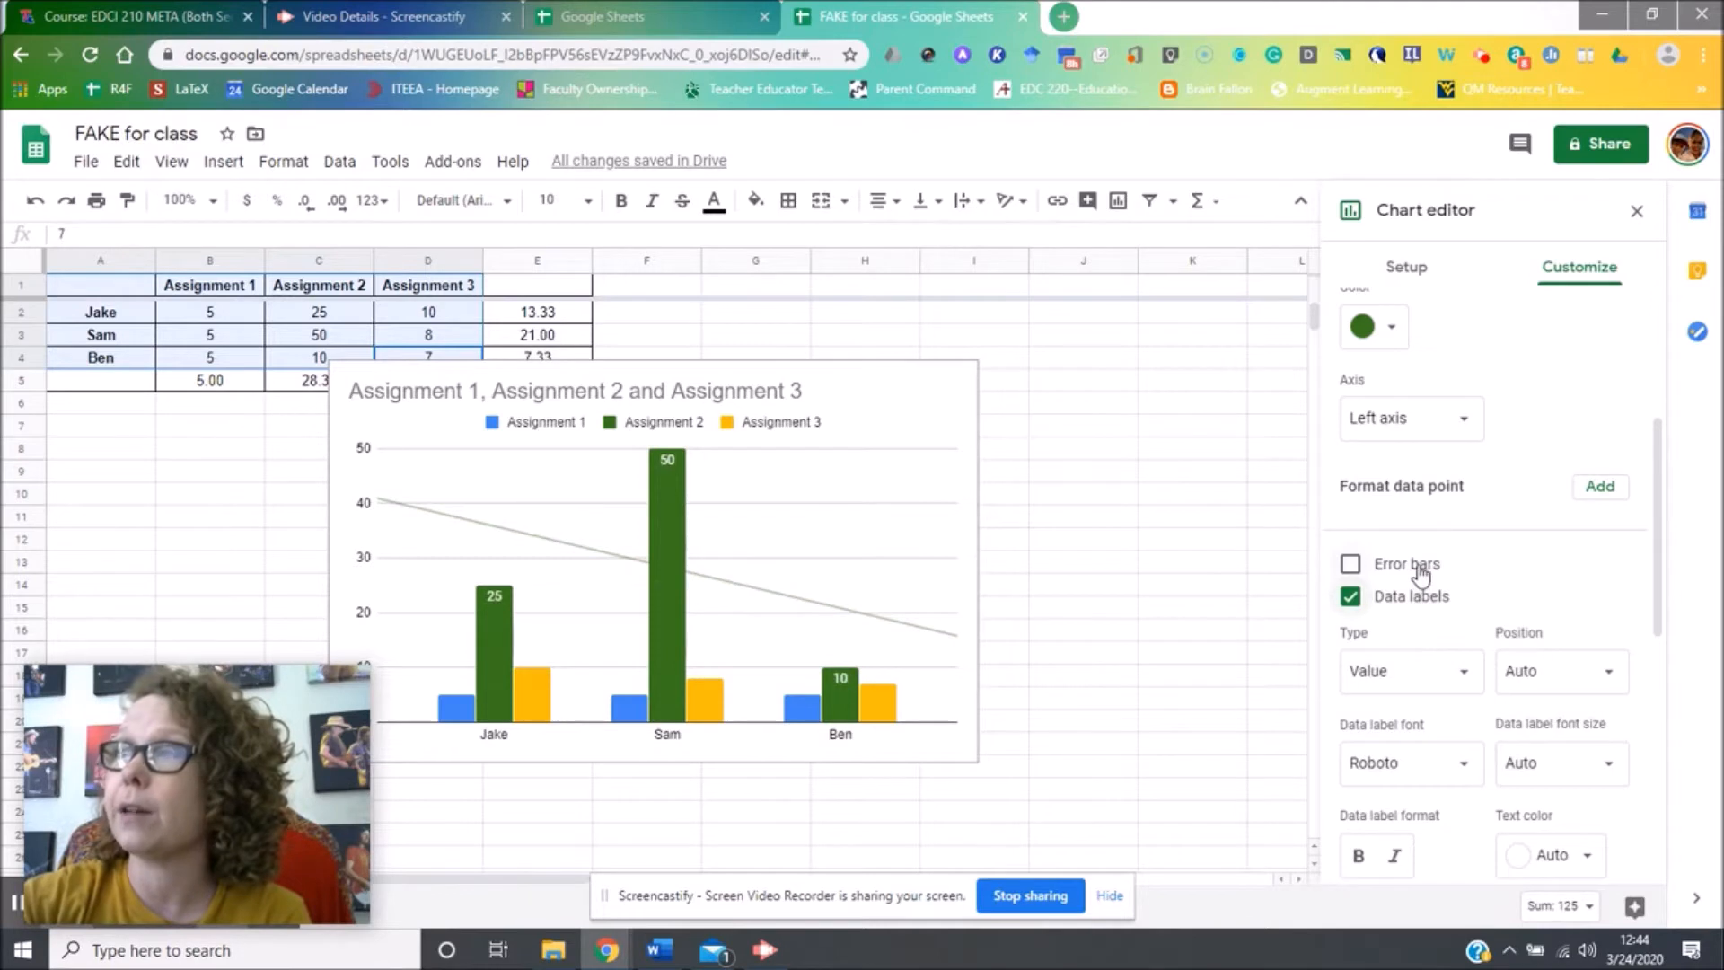
pyautogui.click(1416, 596)
pyautogui.scroll(-3, 1417, 596)
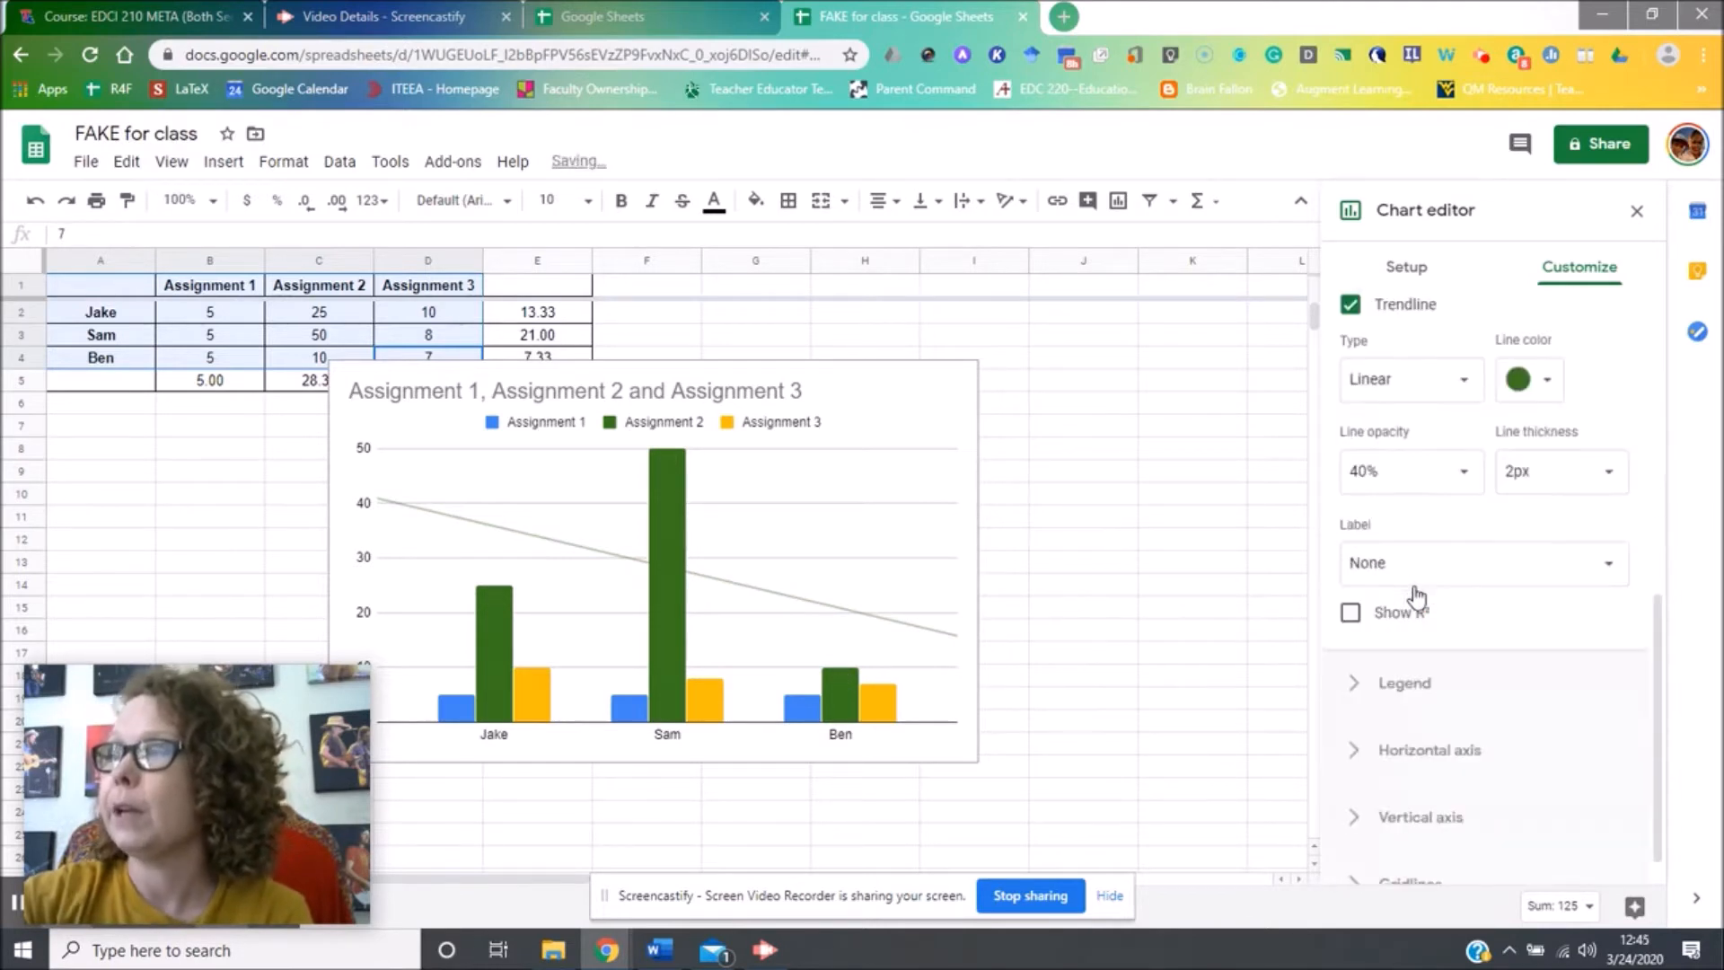
pyautogui.click(1443, 682)
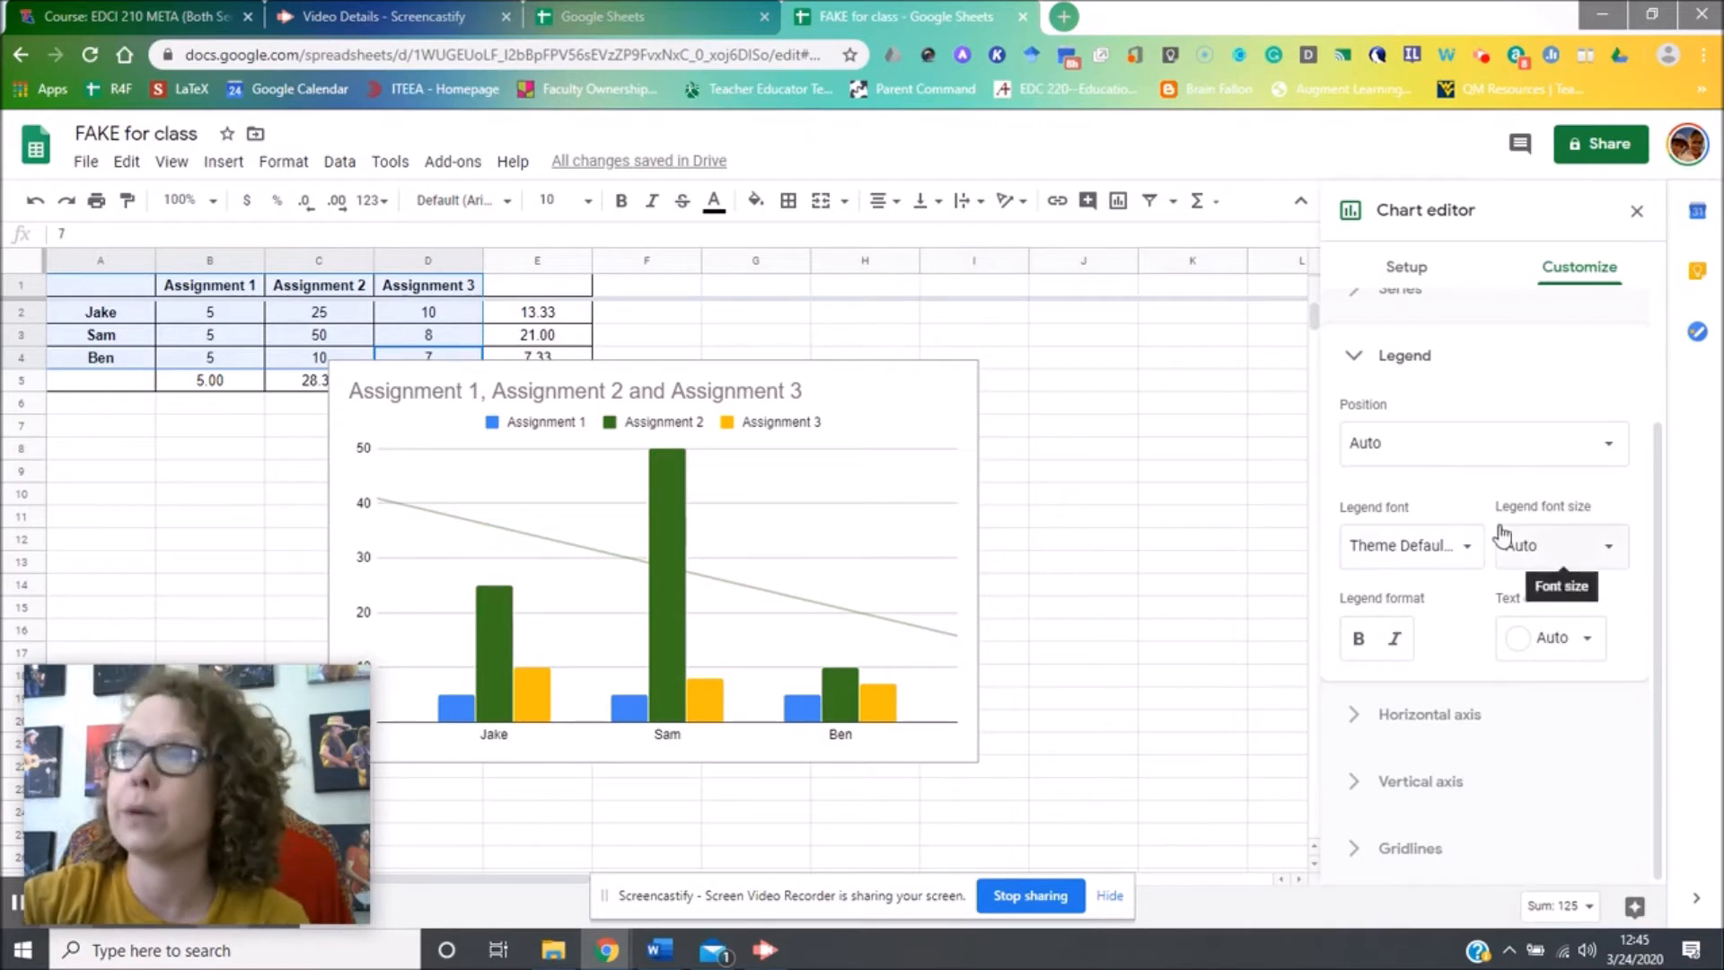
# Retitle the chart 'Test for Class' and center the title.
pyautogui.click(783, 392)
pyautogui.click(783, 392)
pyautogui.click(787, 386)
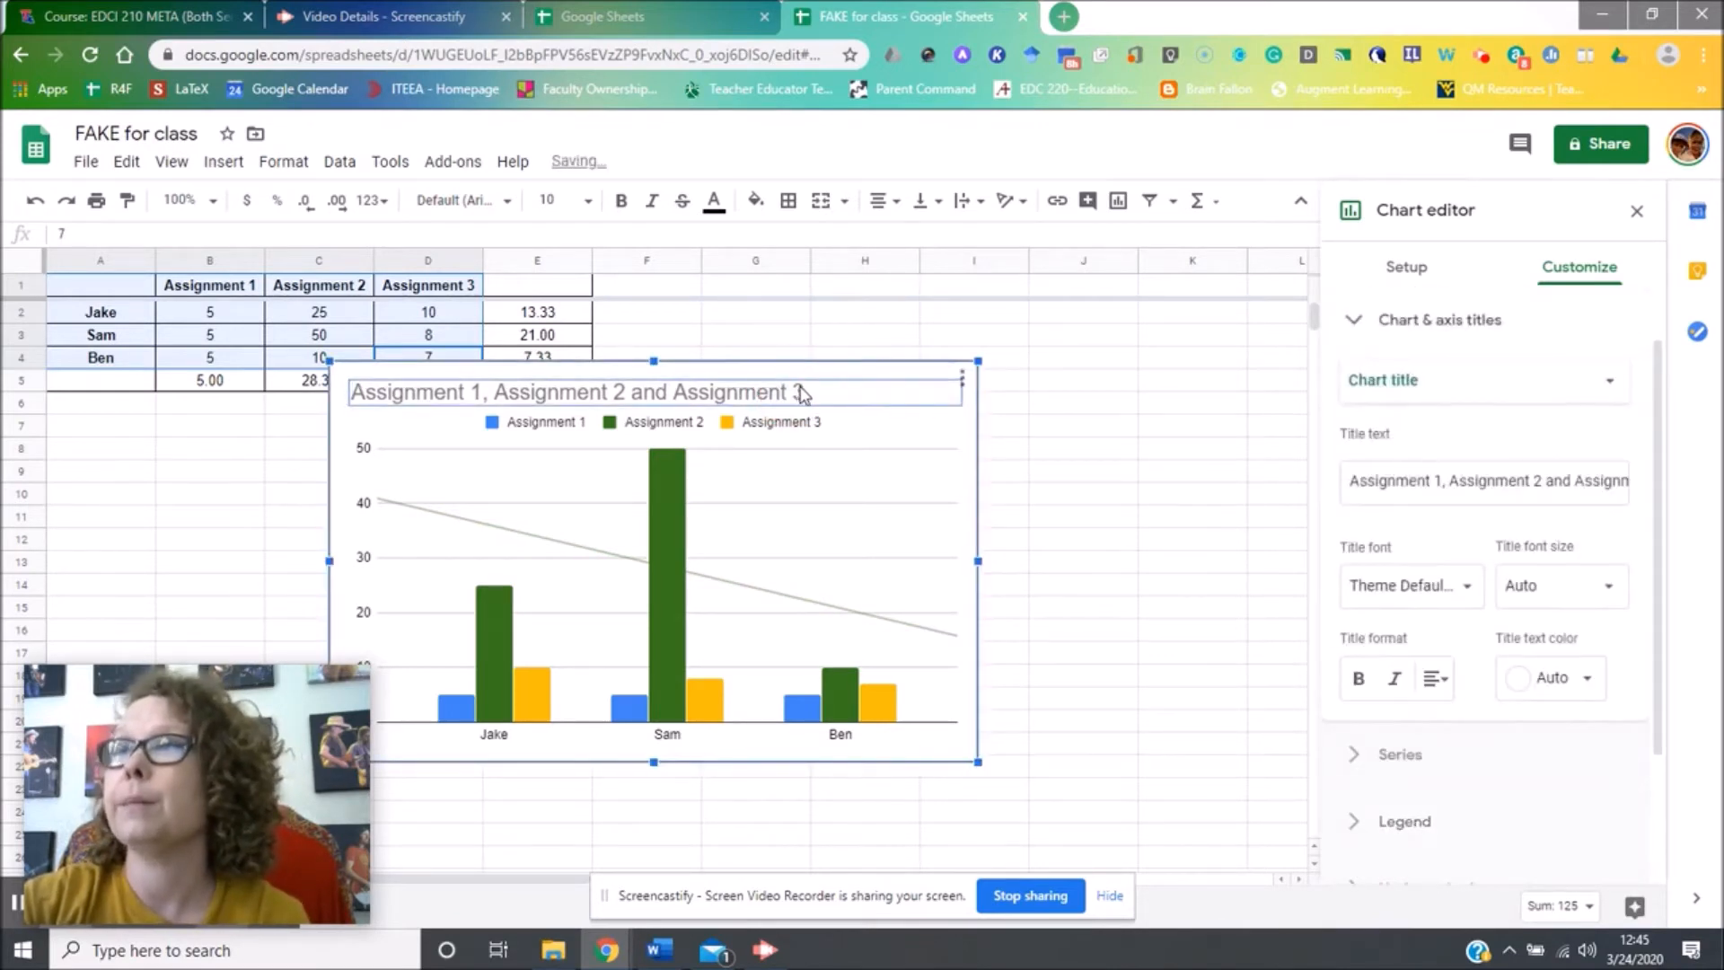
pyautogui.click(1470, 485)
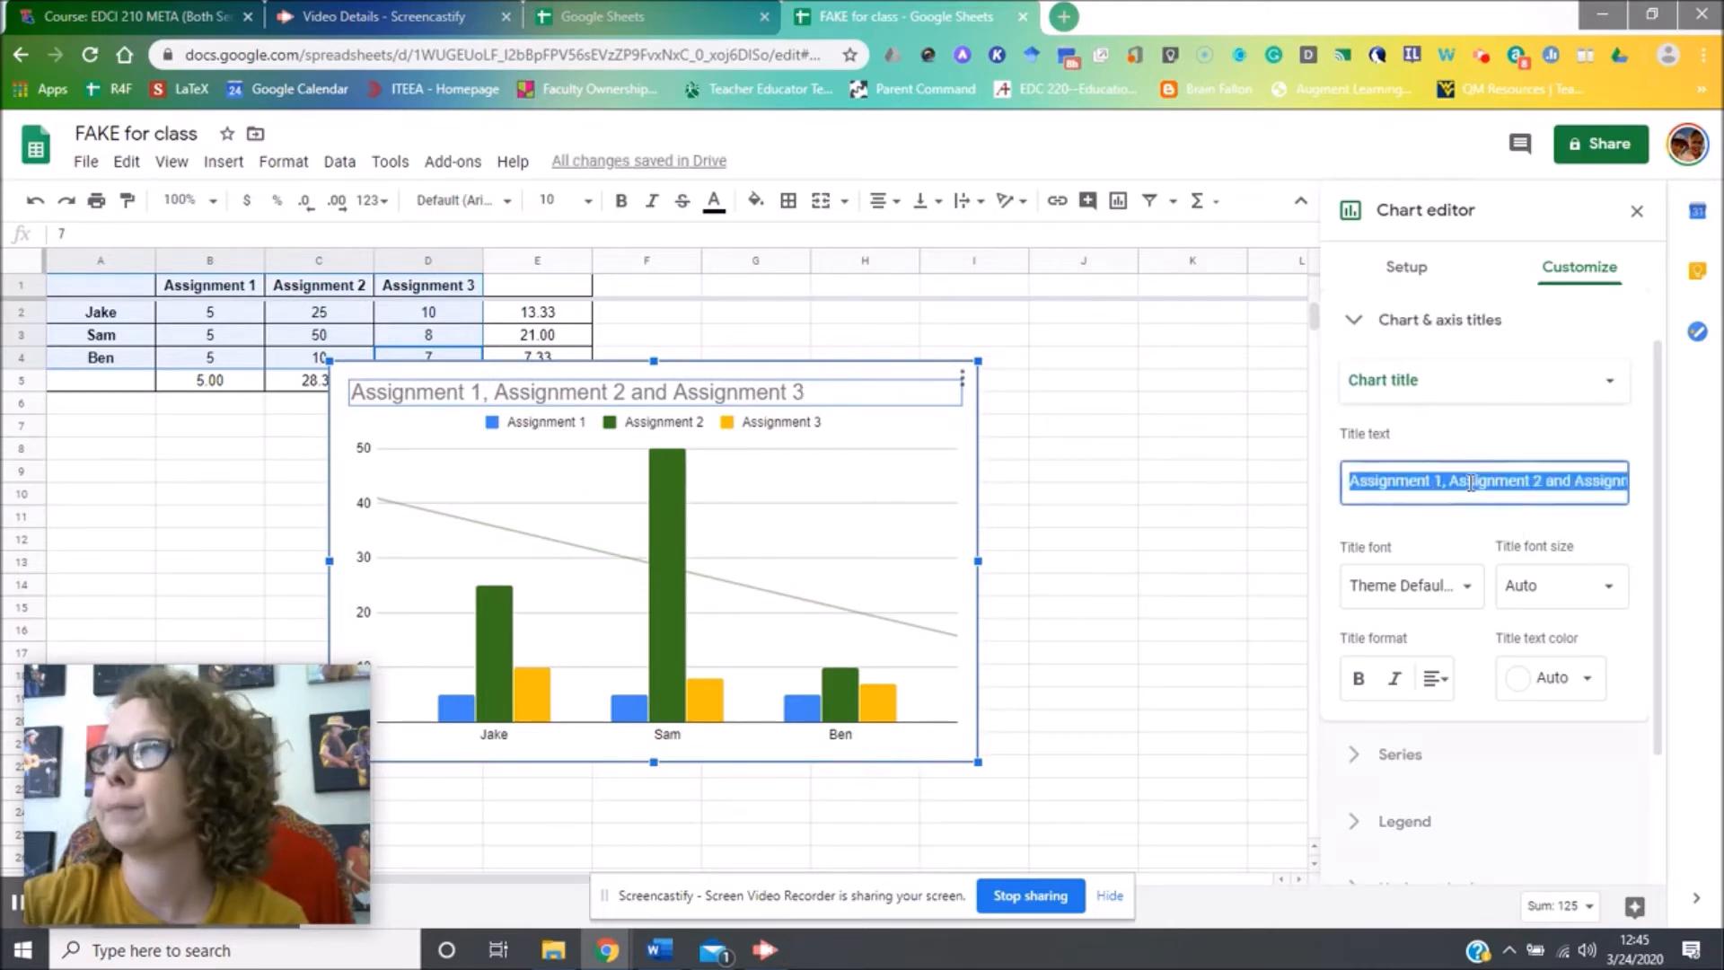
pyautogui.write('Test for Cl')
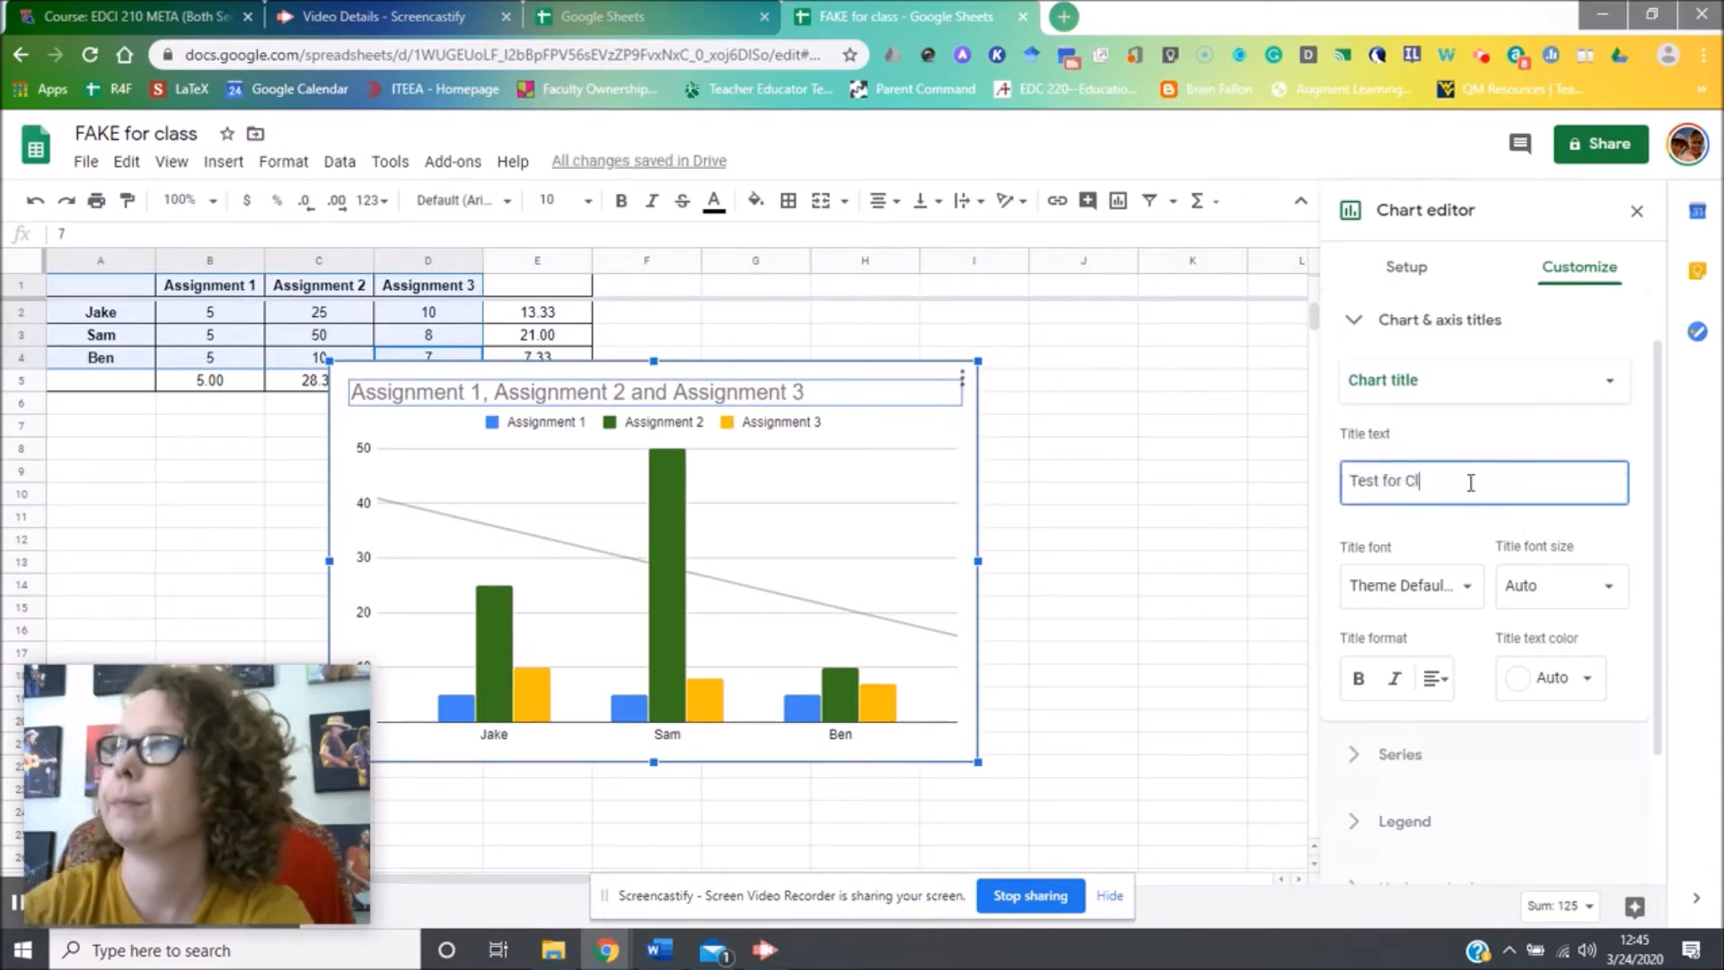
pyautogui.write('ass')
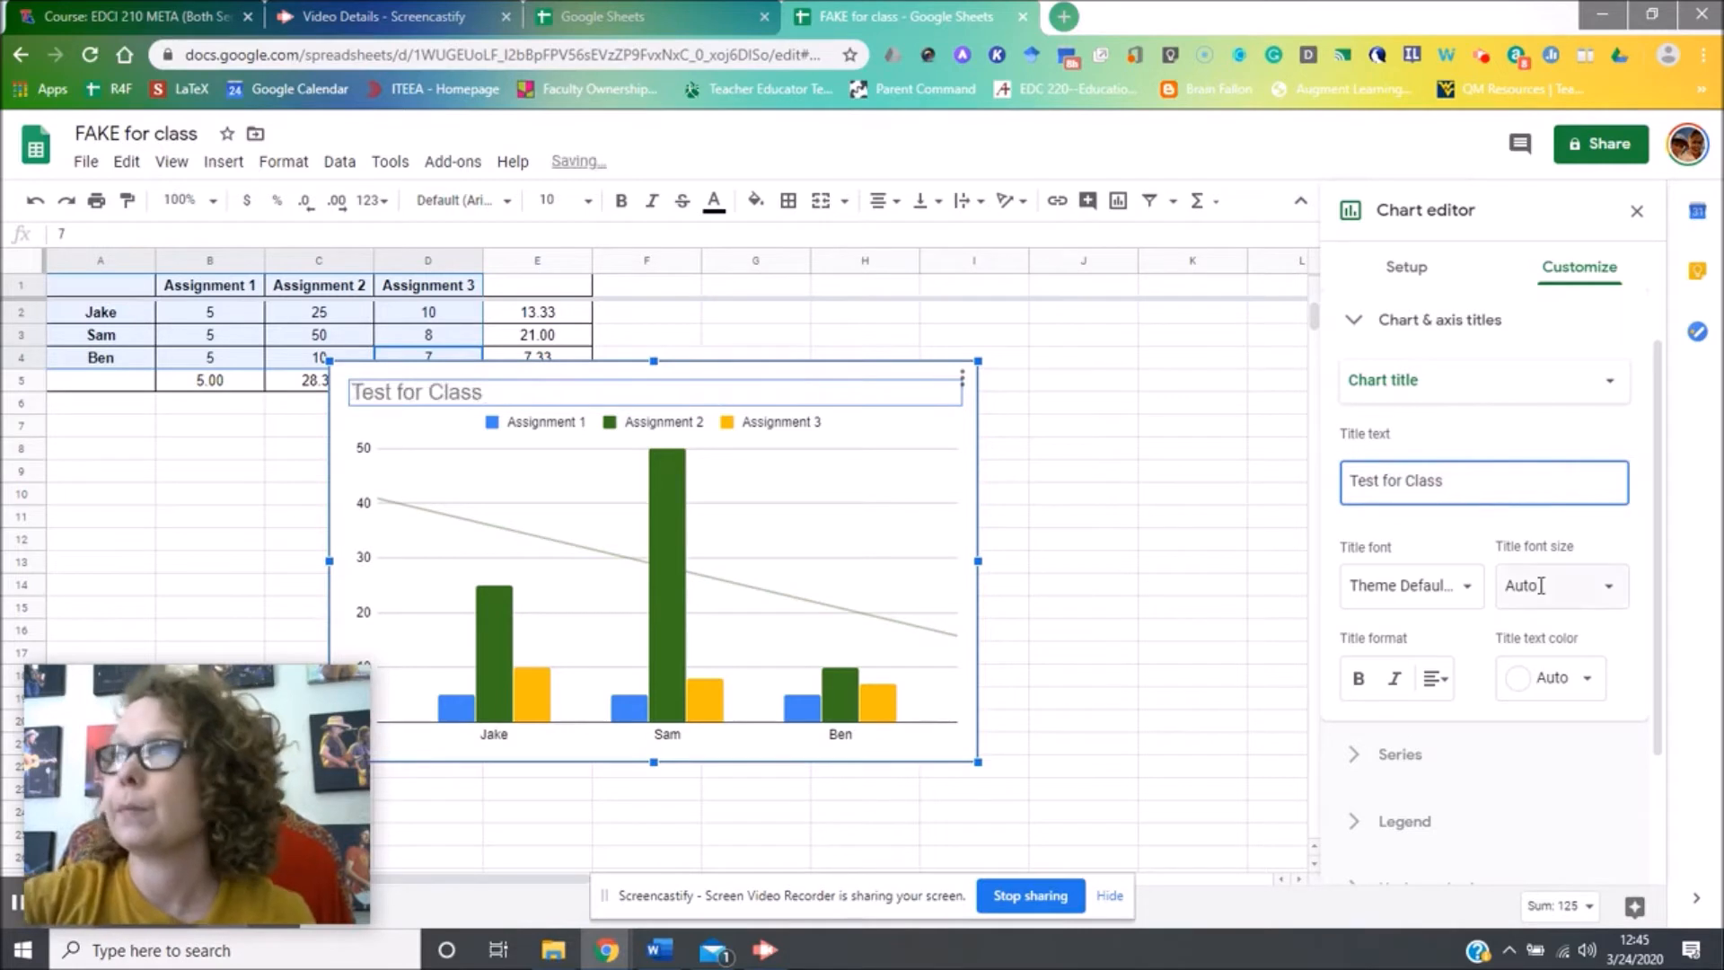
pyautogui.click(1435, 678)
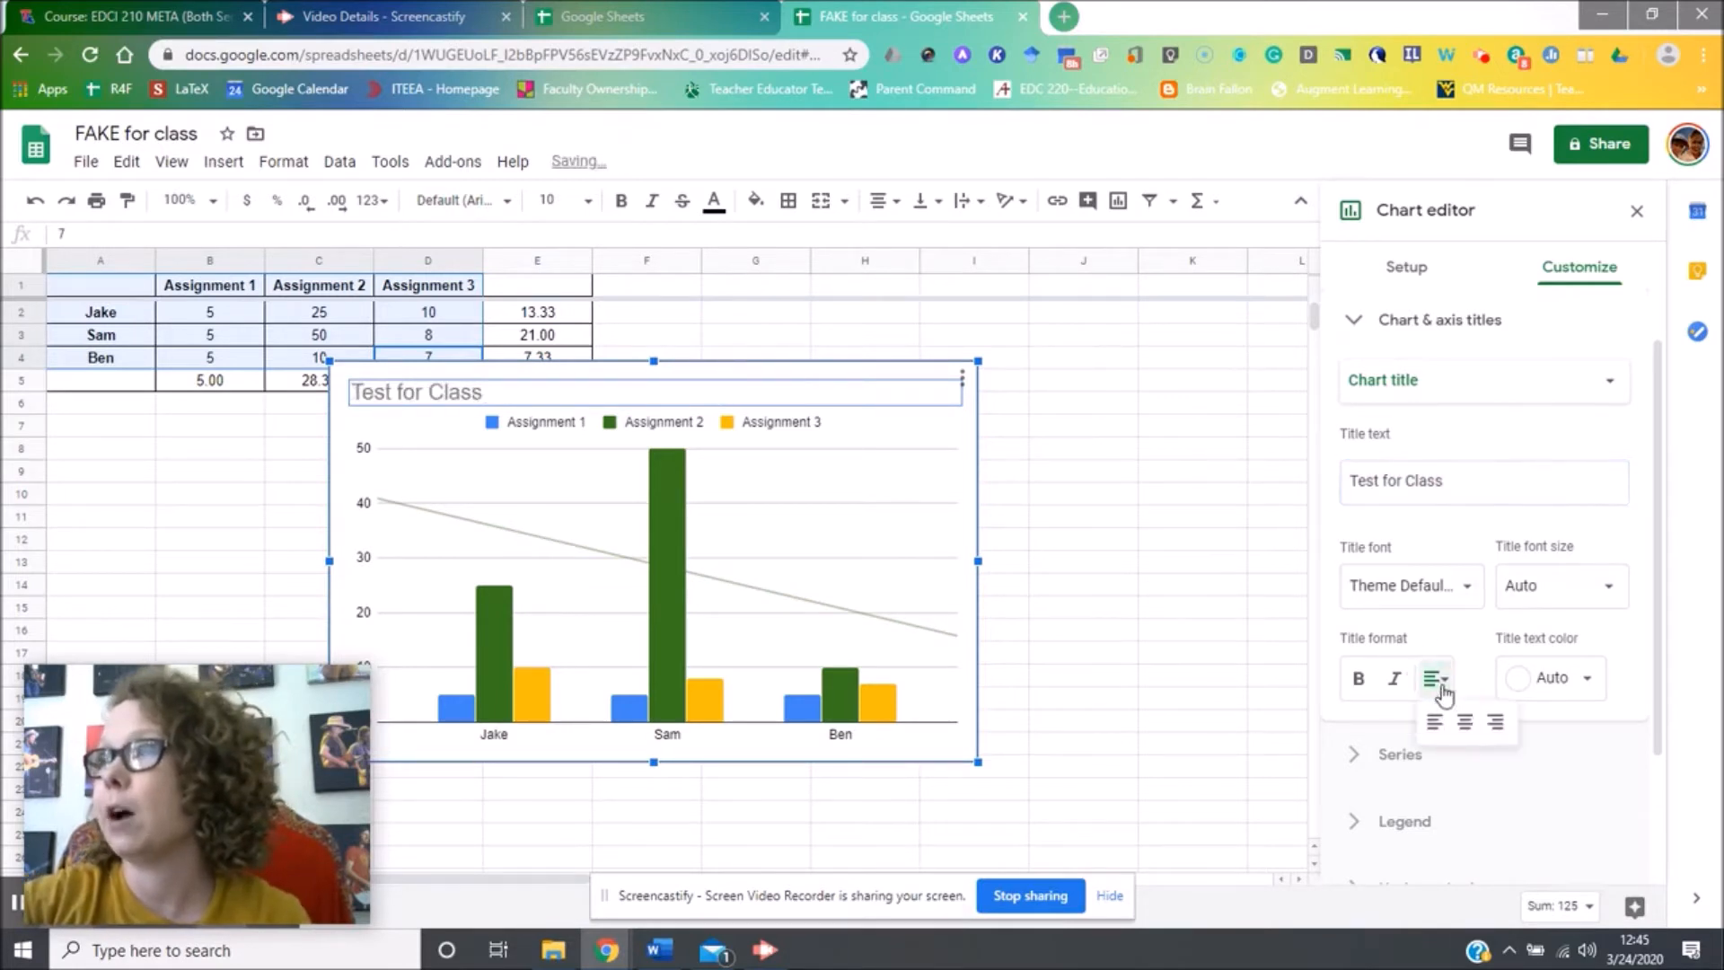
pyautogui.click(1465, 722)
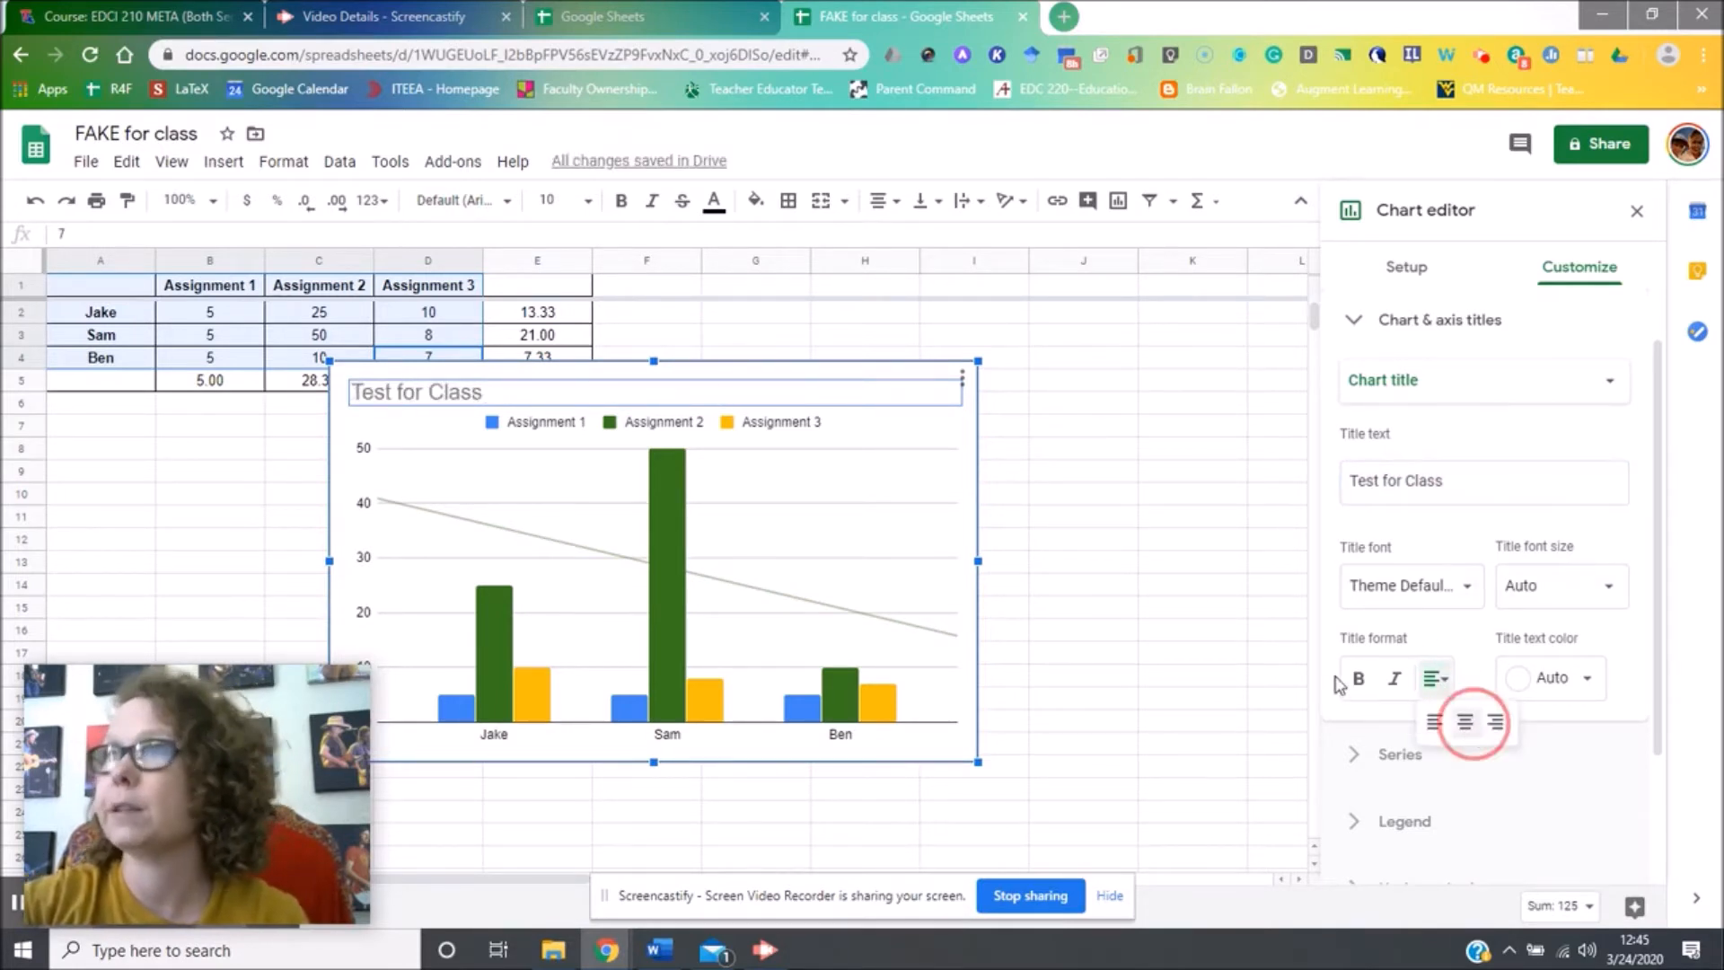
pyautogui.click(1223, 588)
# Copy the Test for Class chart from its options menu.
pyautogui.click(871, 373)
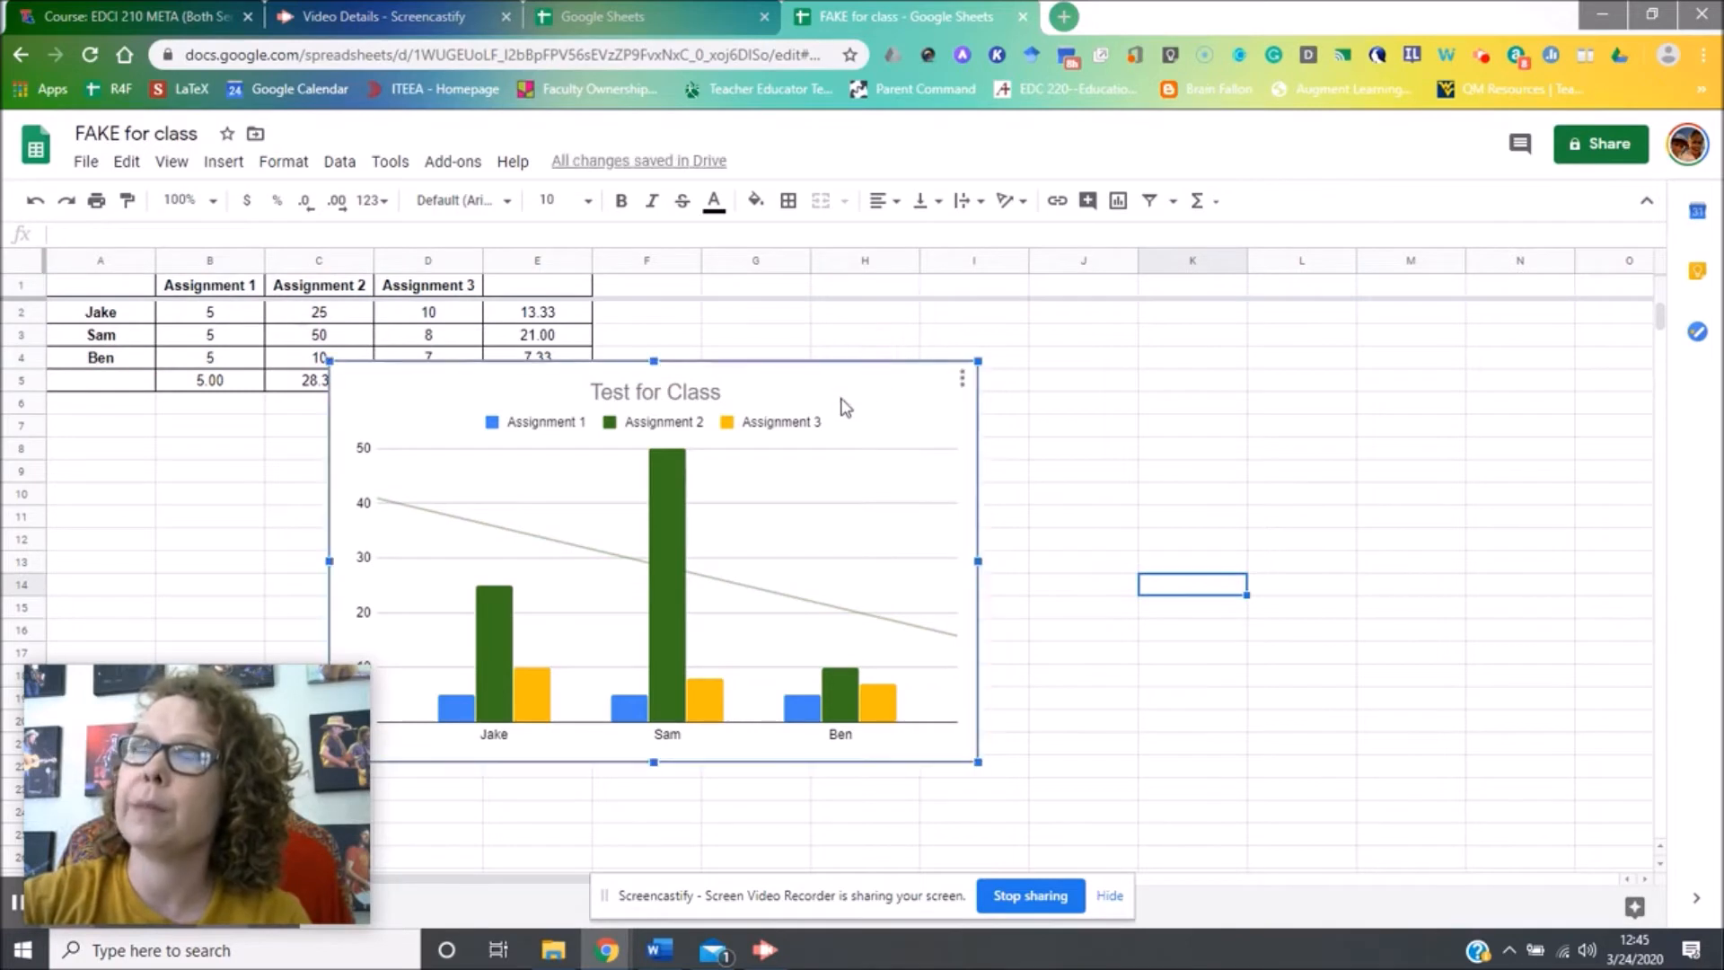
pyautogui.moveTo(671, 508)
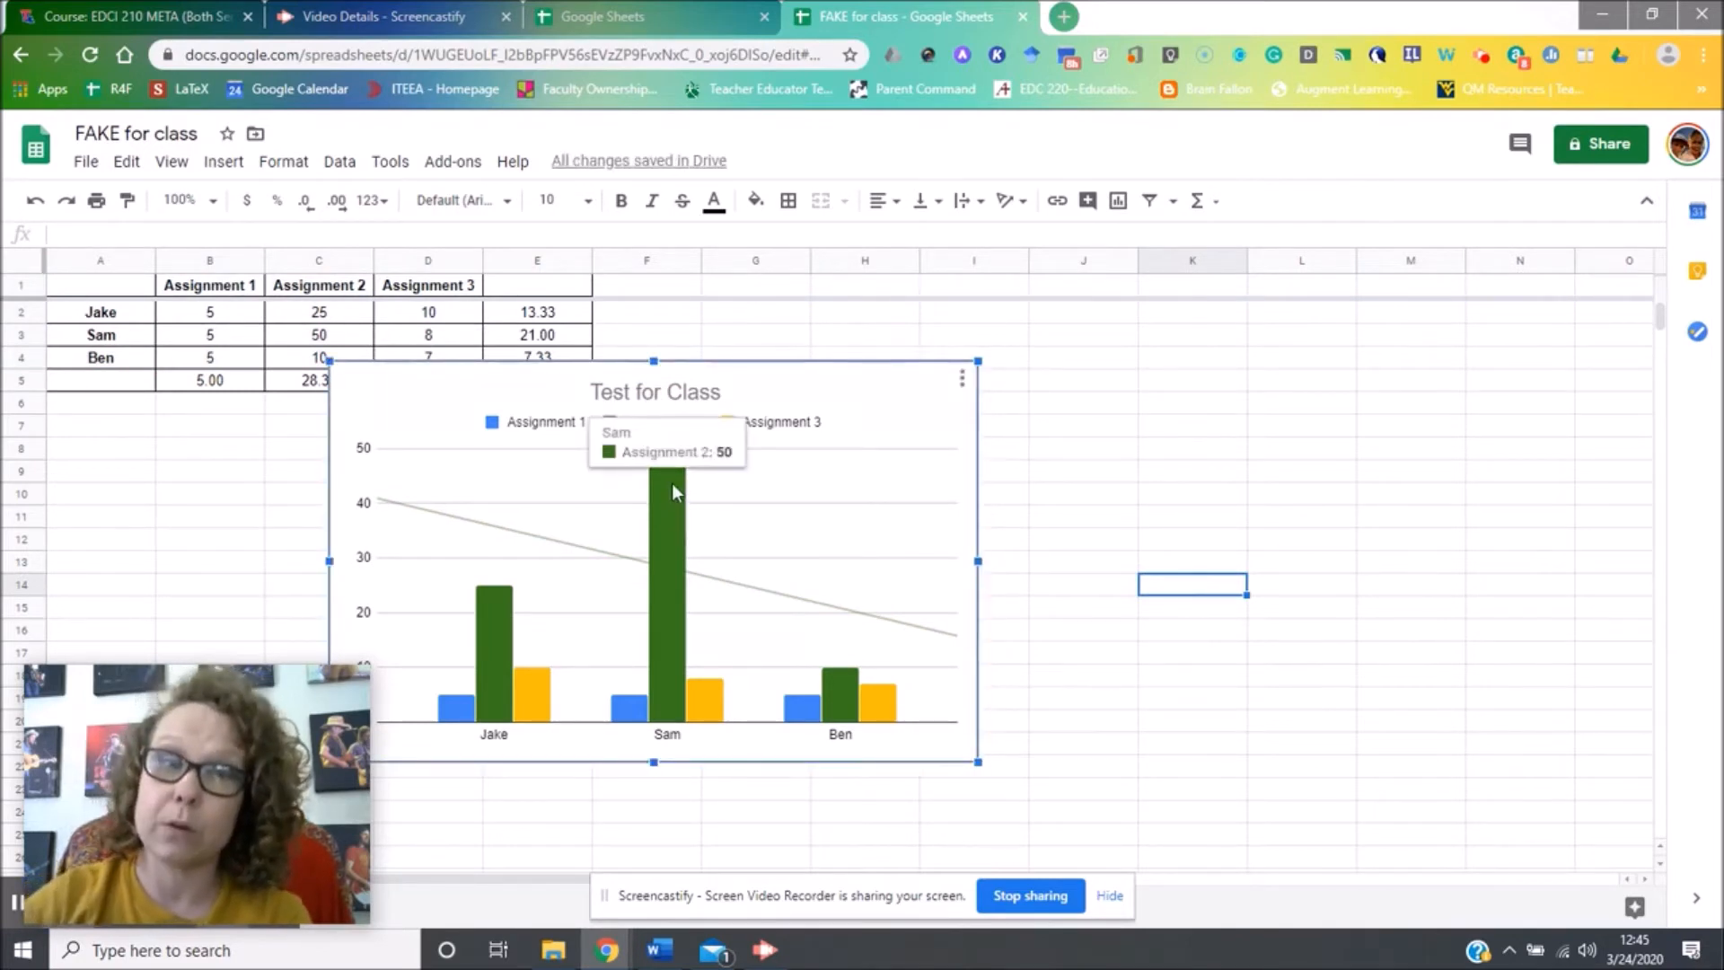
pyautogui.click(962, 379)
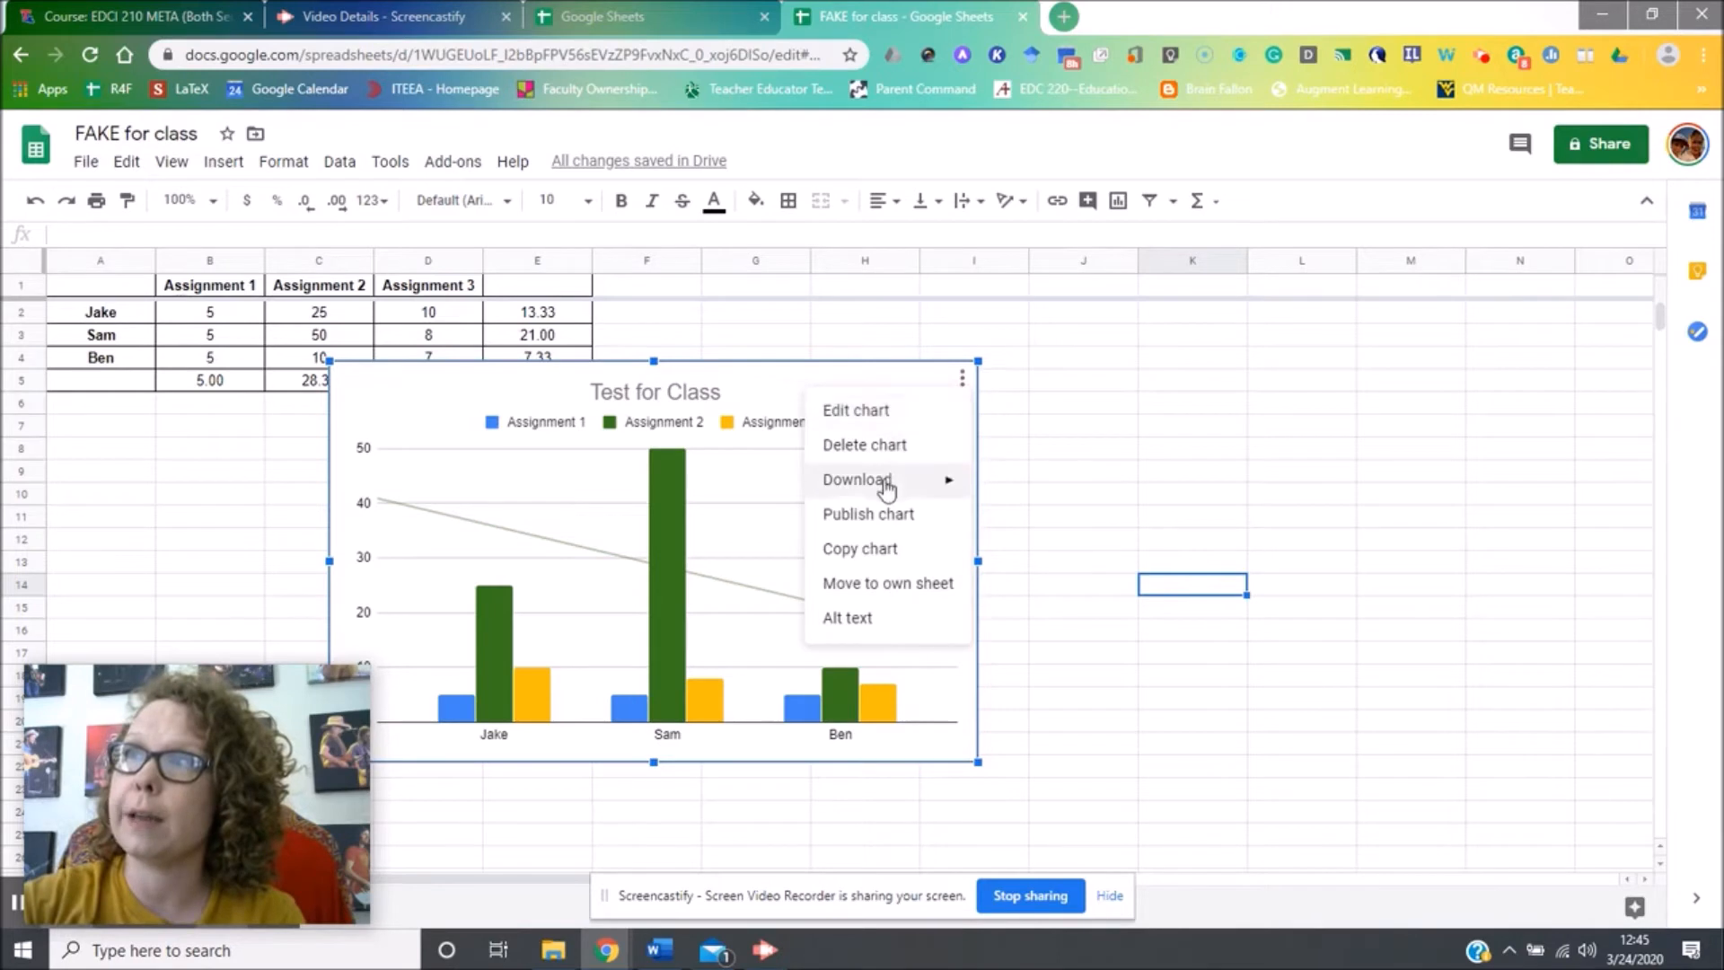
pyautogui.click(891, 546)
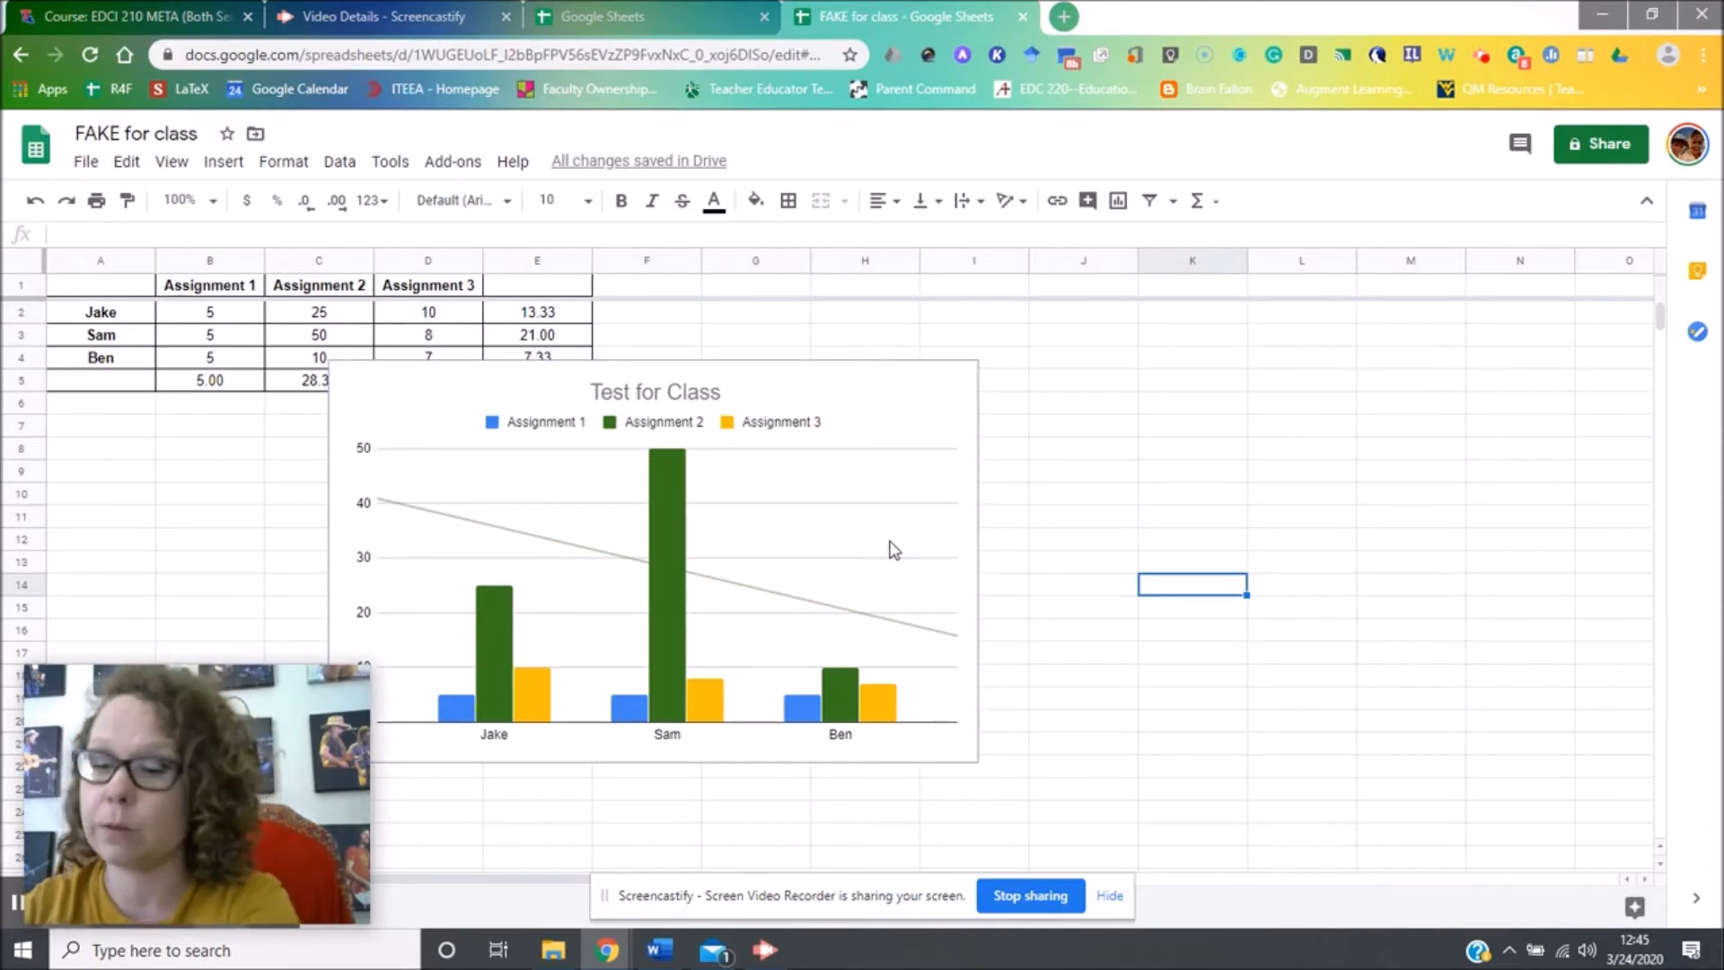
# Open docs.new in a new tab, correcting the mistyped docs.news, to get a blank document.
pyautogui.hotkey('ctrl', 't')
pyautogui.write('docs.news')
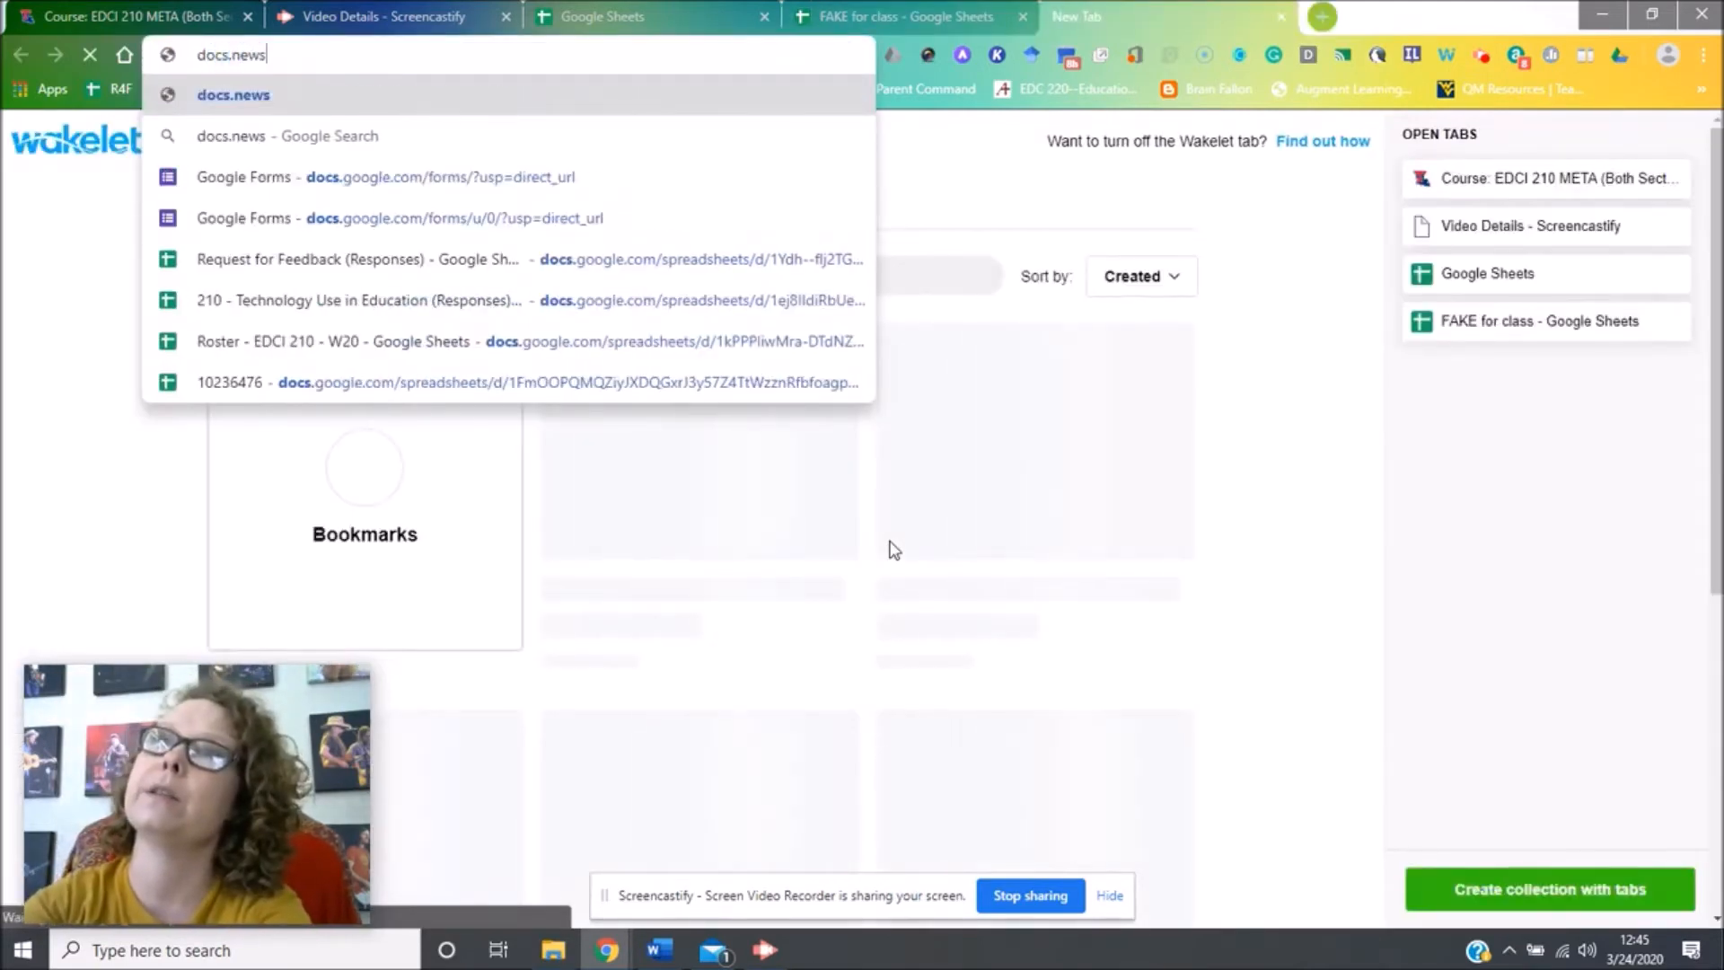
pyautogui.press('Return')
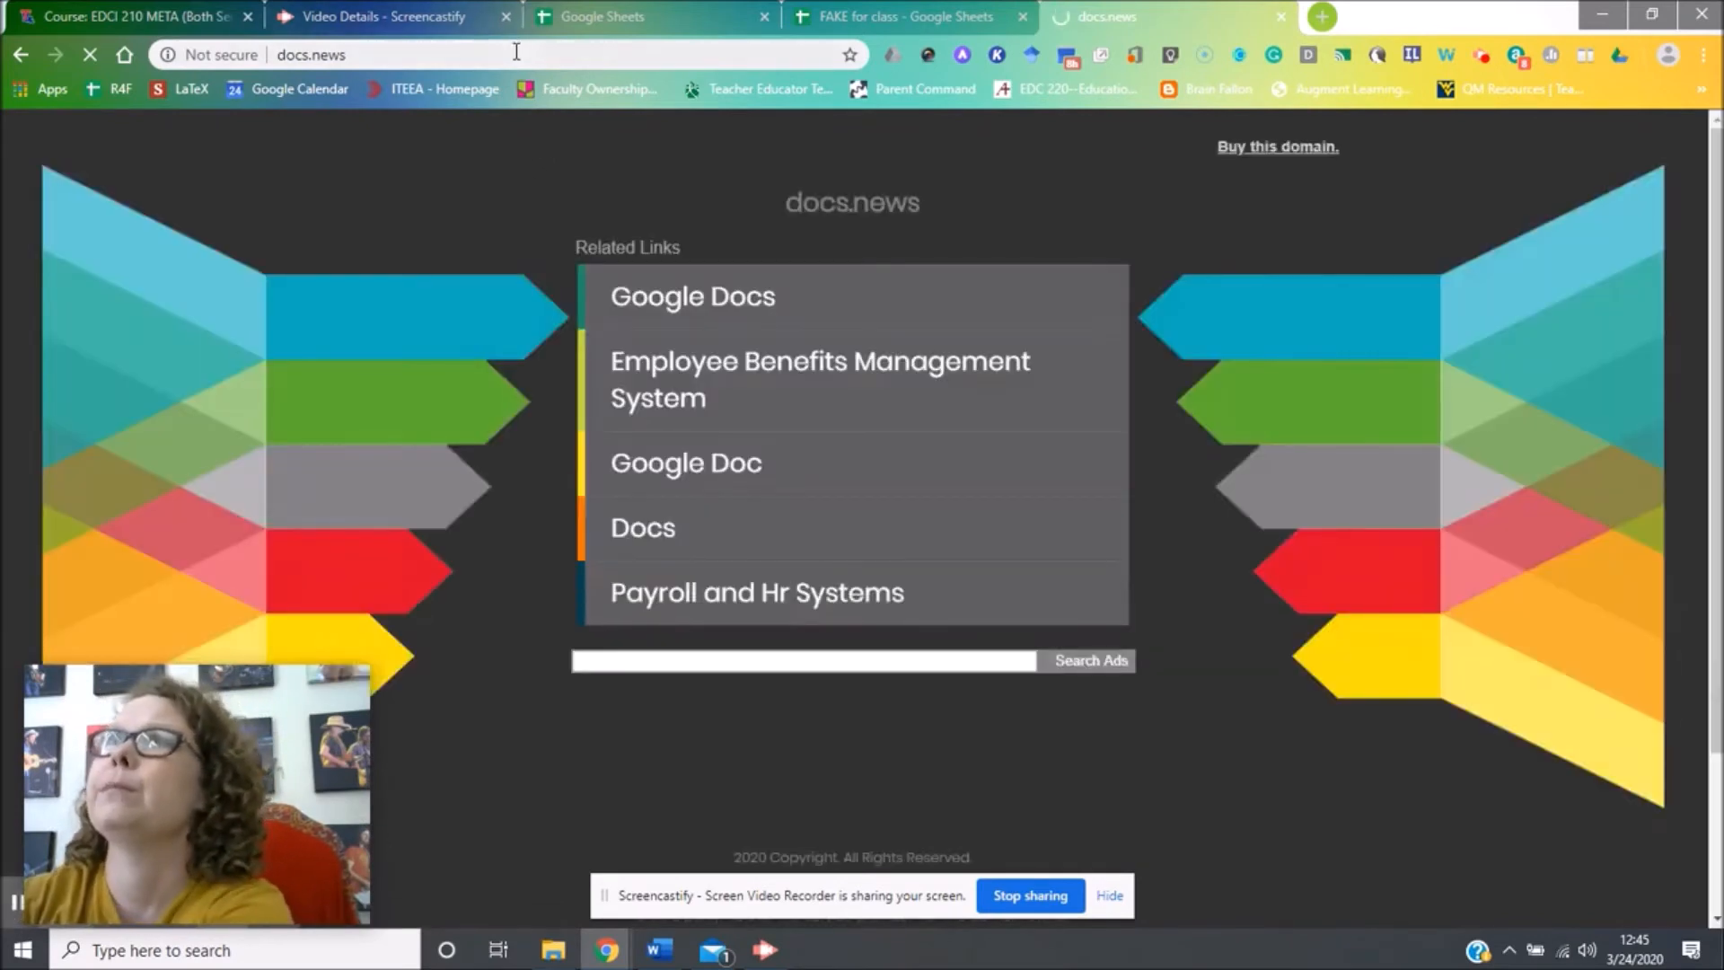
pyautogui.click(517, 52)
pyautogui.press('BackSpace')
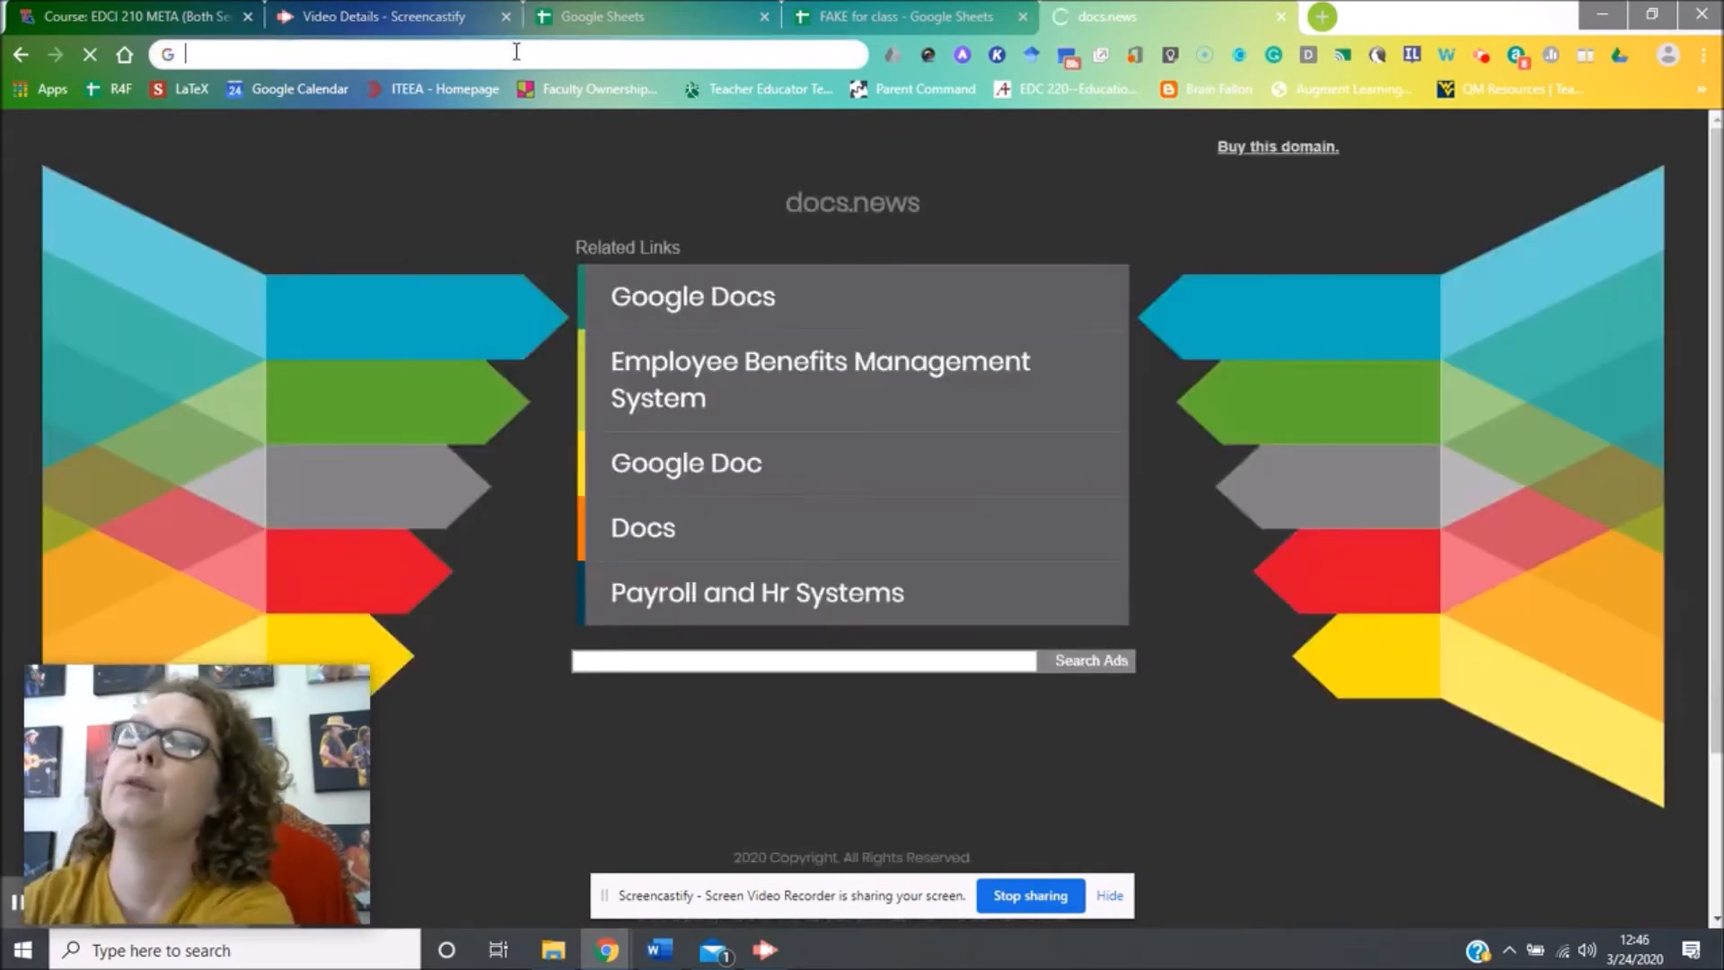
pyautogui.write('docs.new')
pyautogui.press('Return')
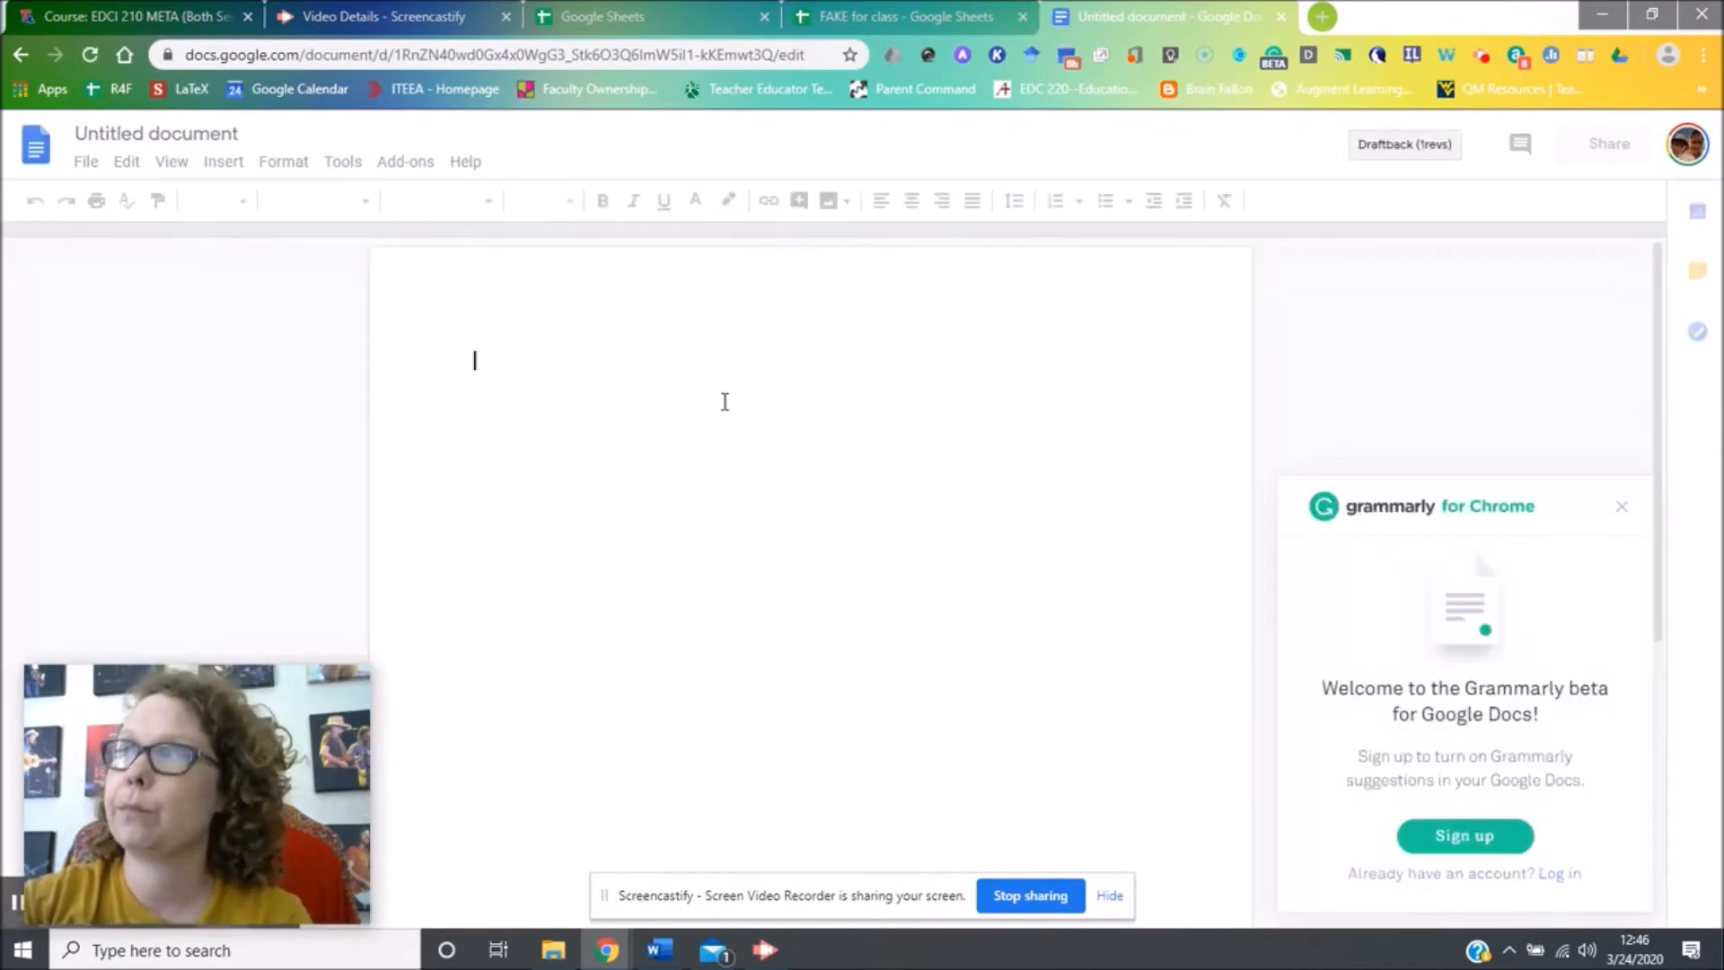
# Dismiss the Grammarly panel and paste the chart linked to the spreadsheet.
pyautogui.click(1622, 509)
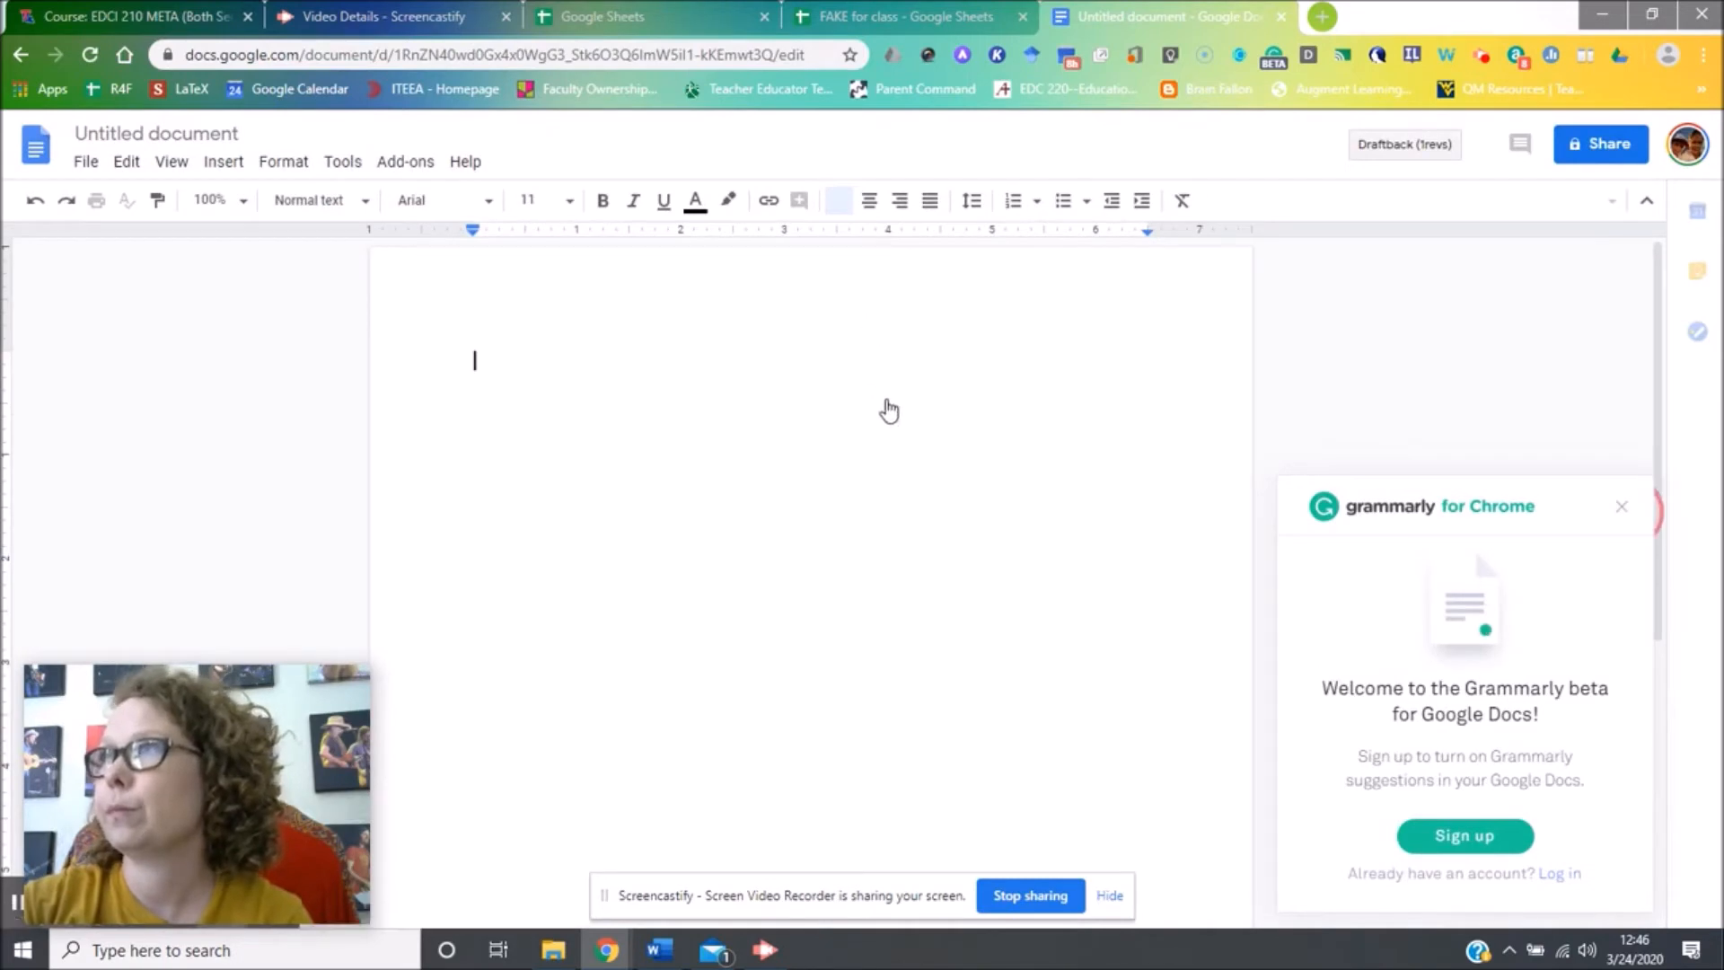
pyautogui.click(1620, 509)
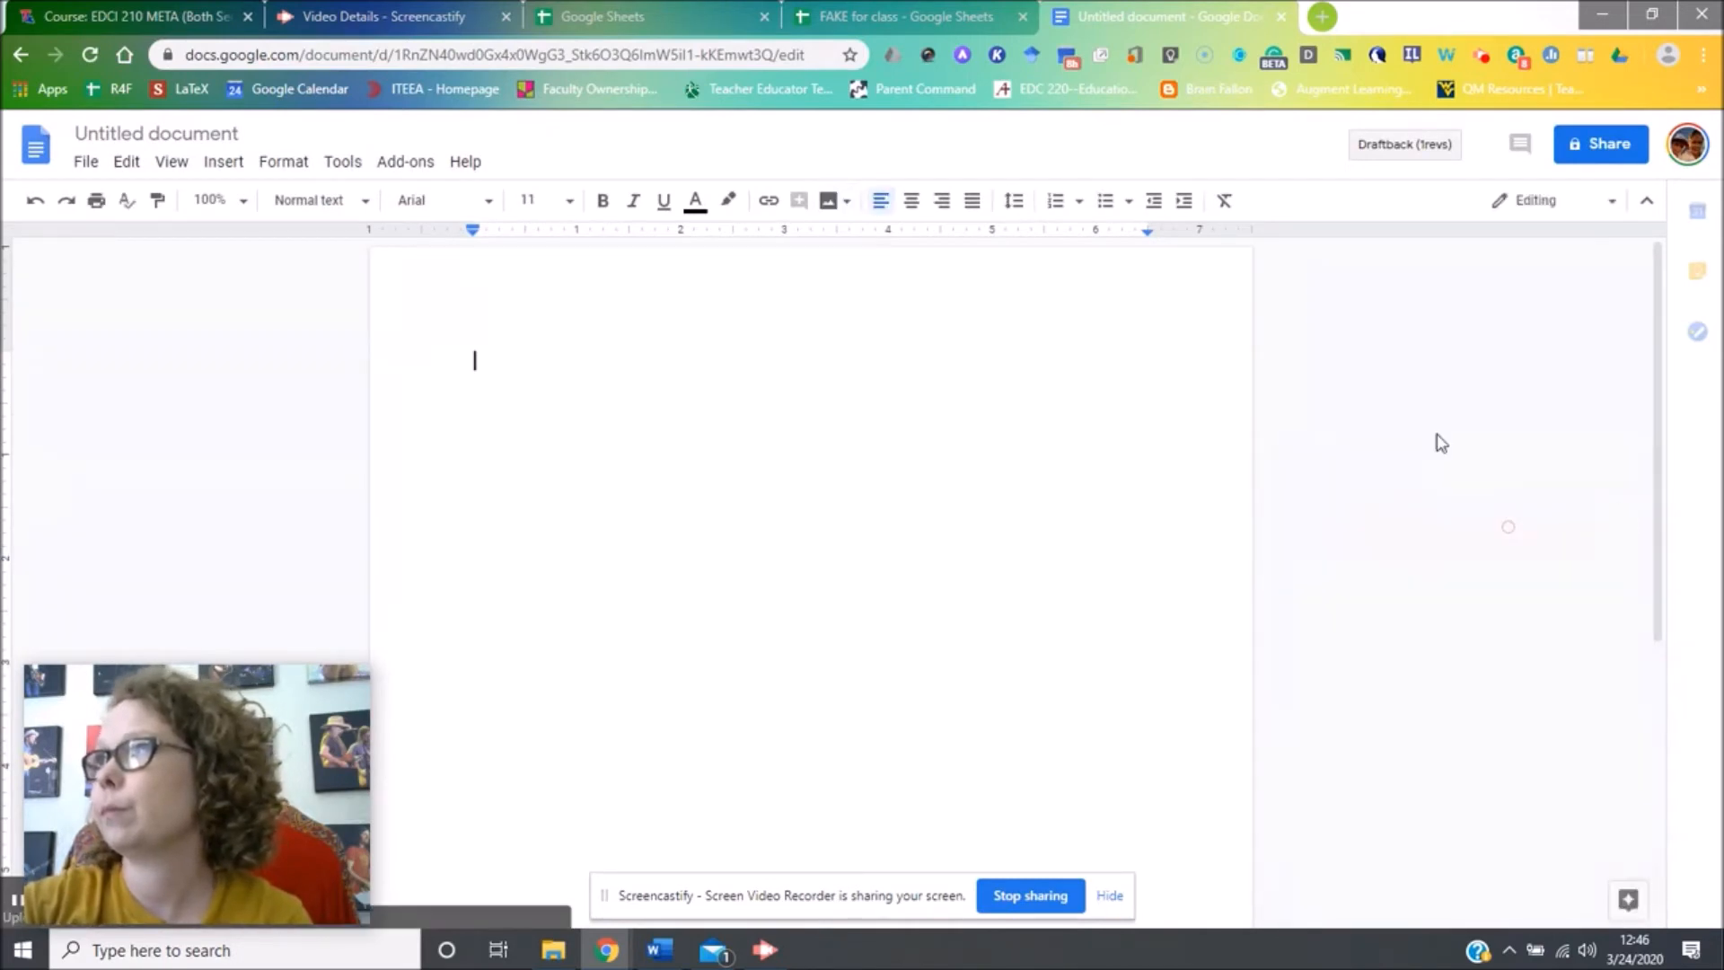
pyautogui.rightClick(733, 355)
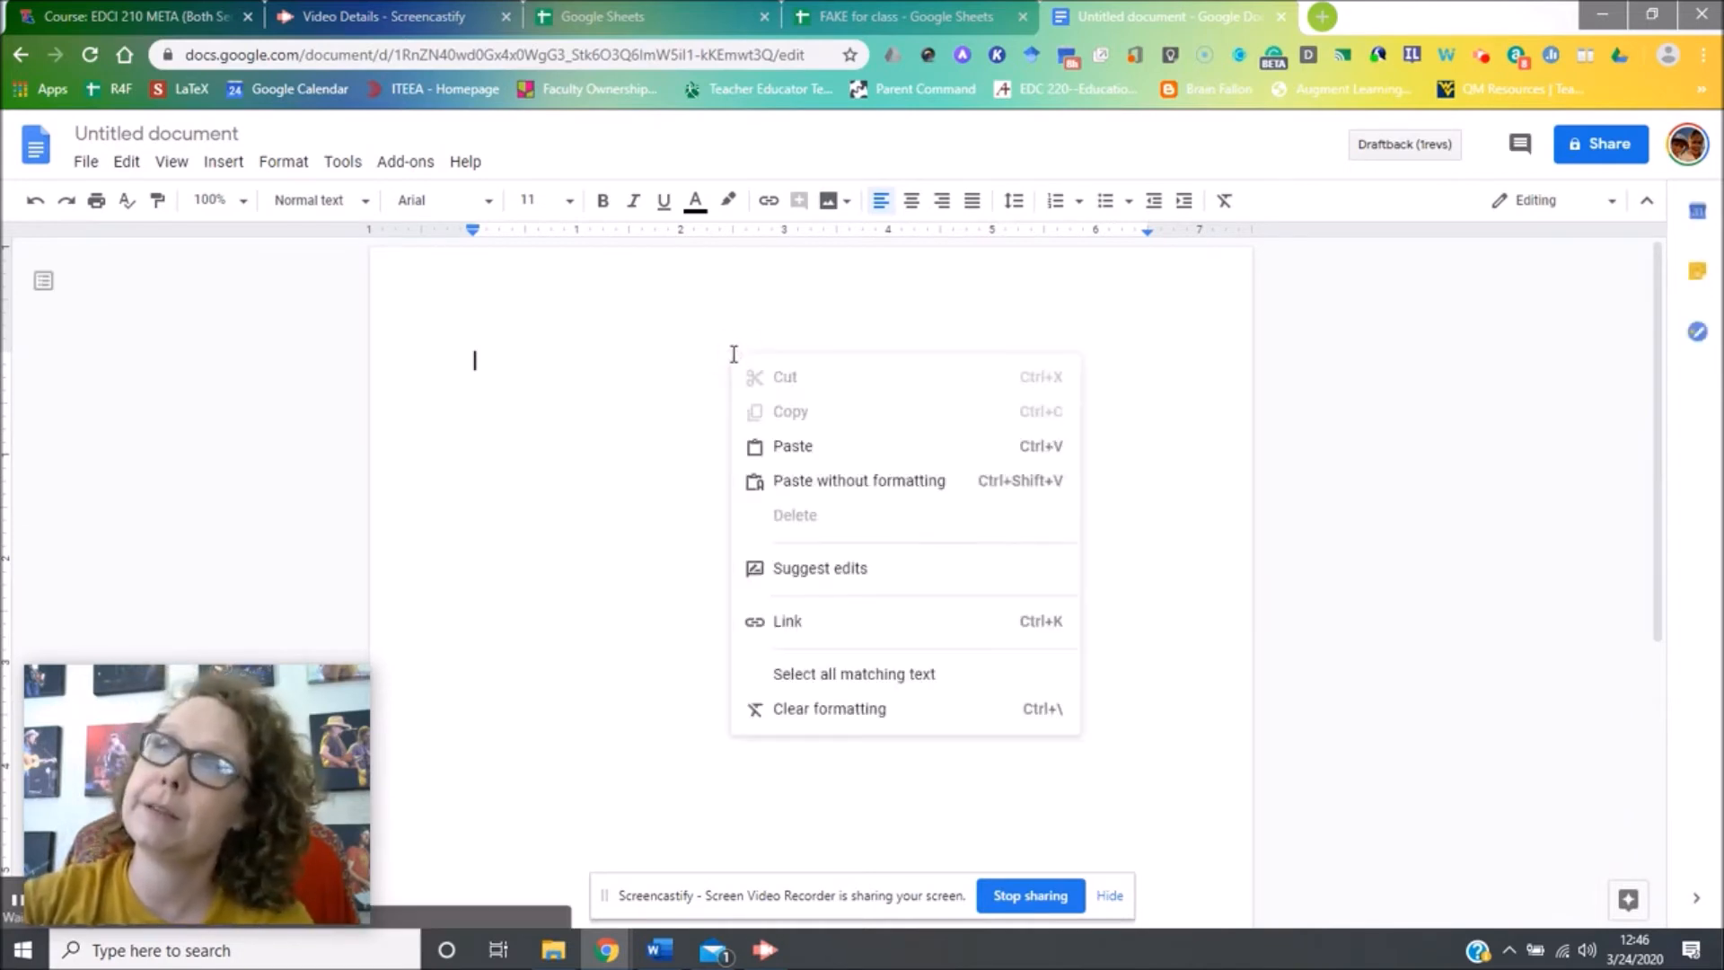
pyautogui.click(794, 446)
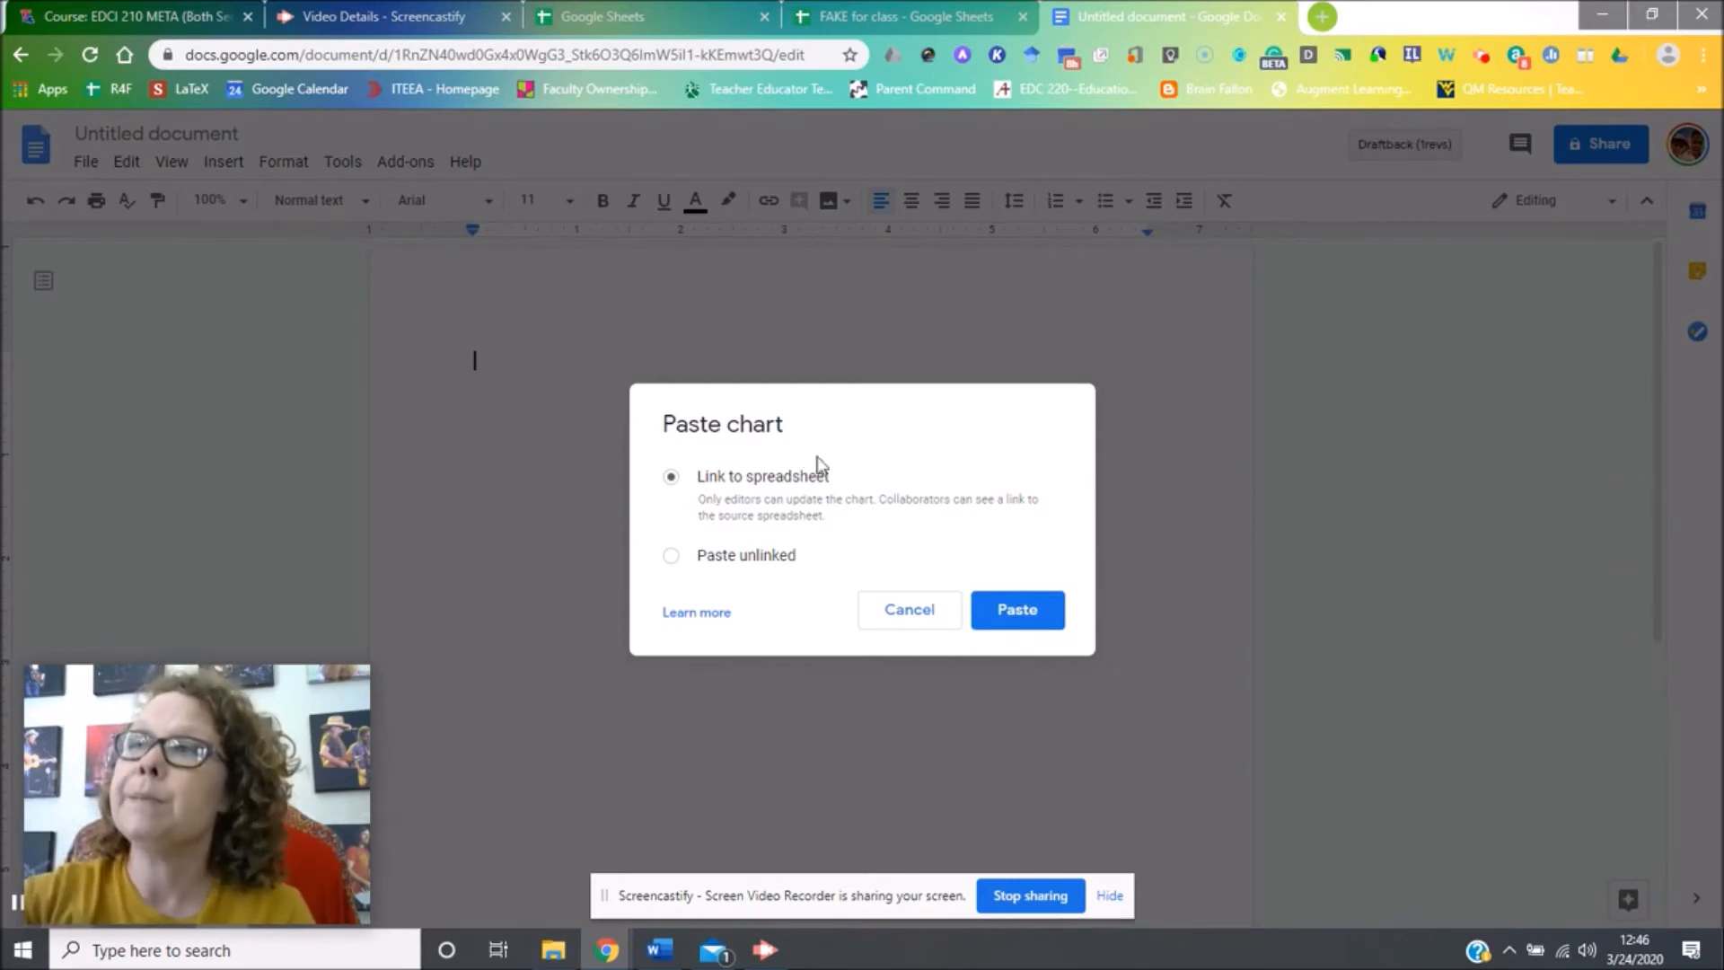
pyautogui.click(1015, 615)
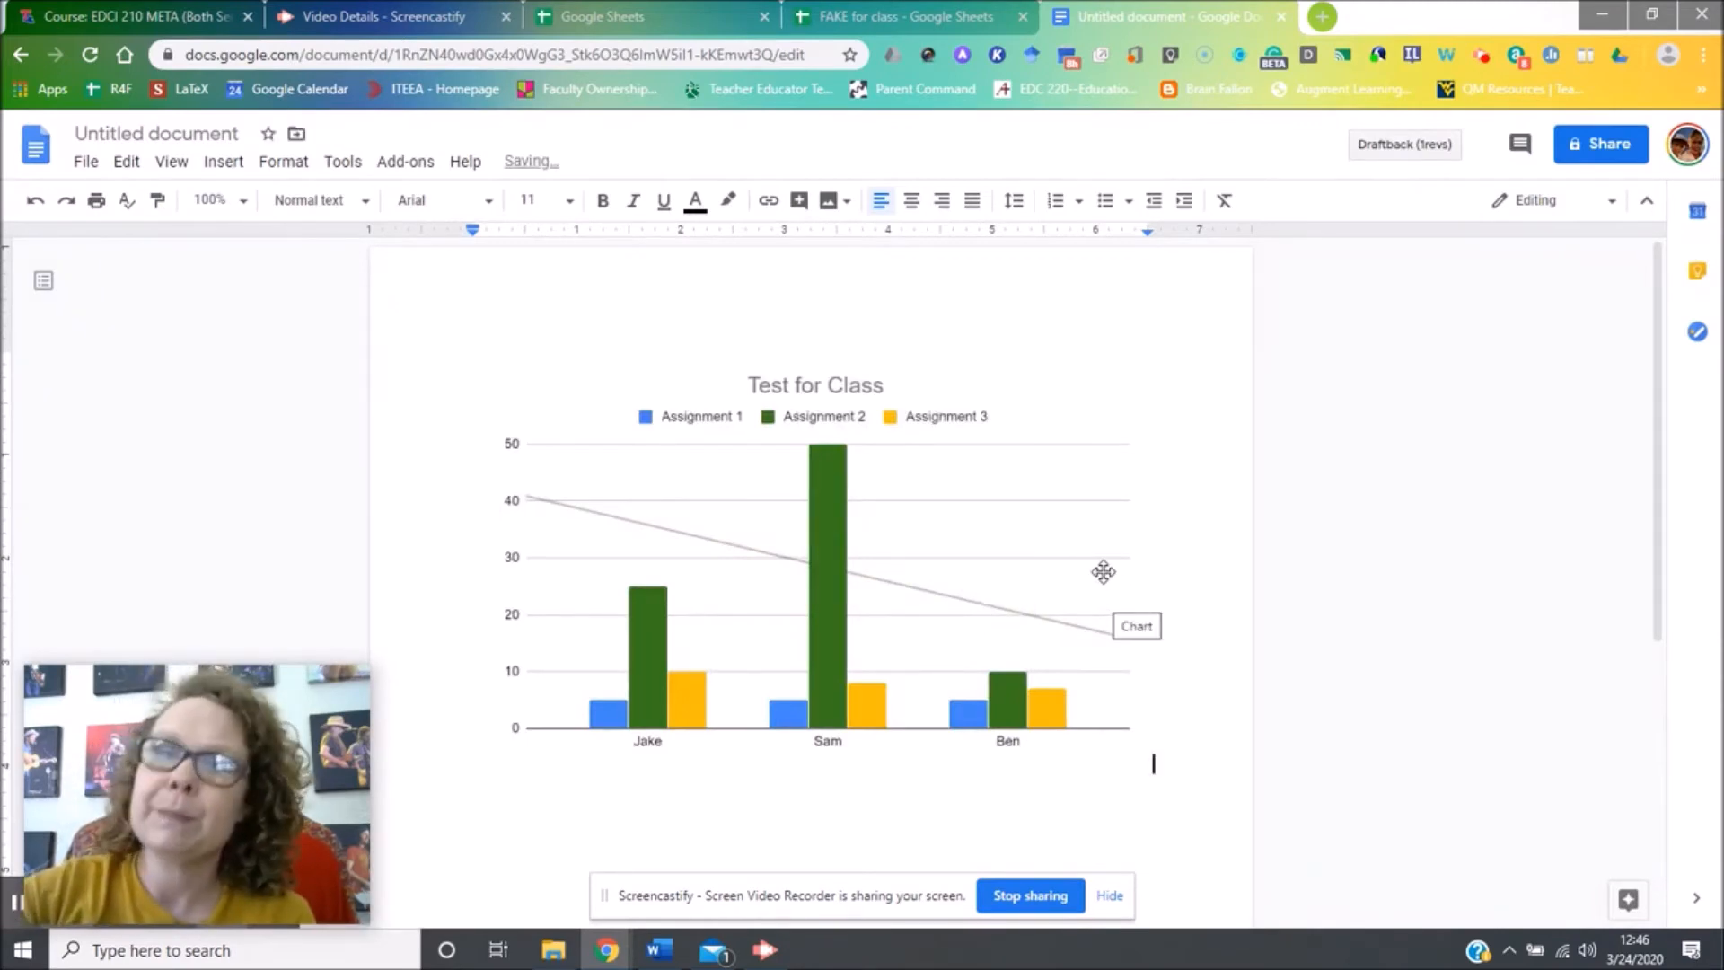
# Copy the Test for Class chart again in the FAKE for class spreadsheet and return to the document.
pyautogui.click(842, 7)
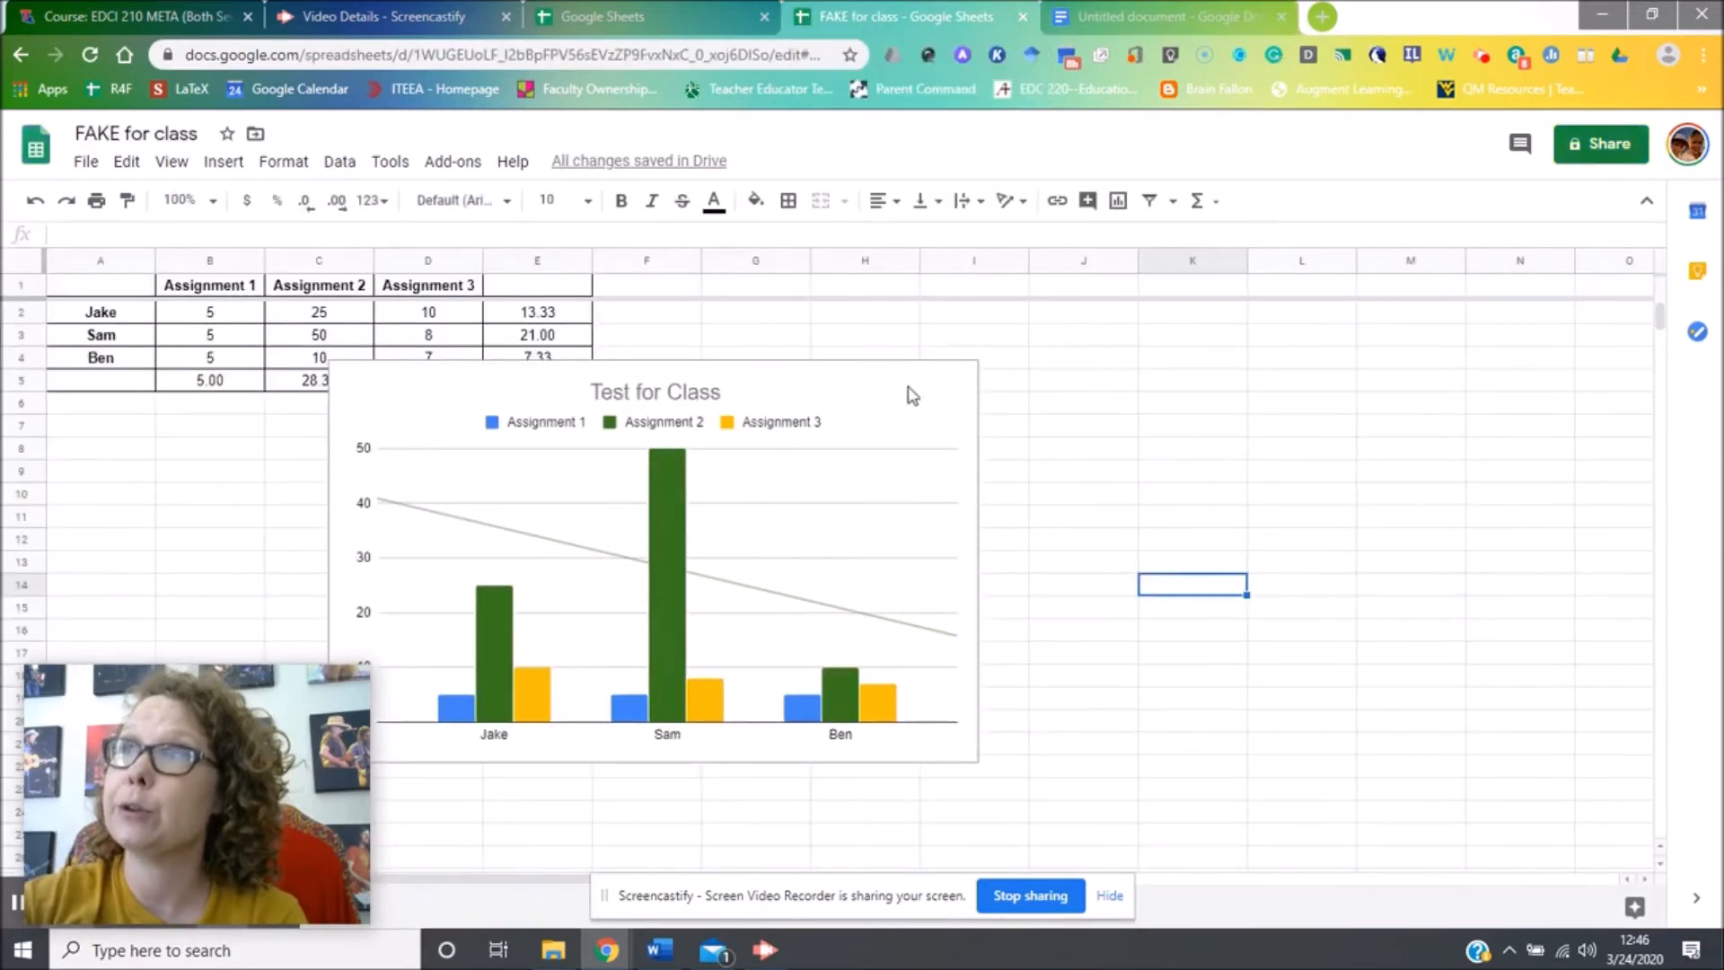
pyautogui.click(966, 387)
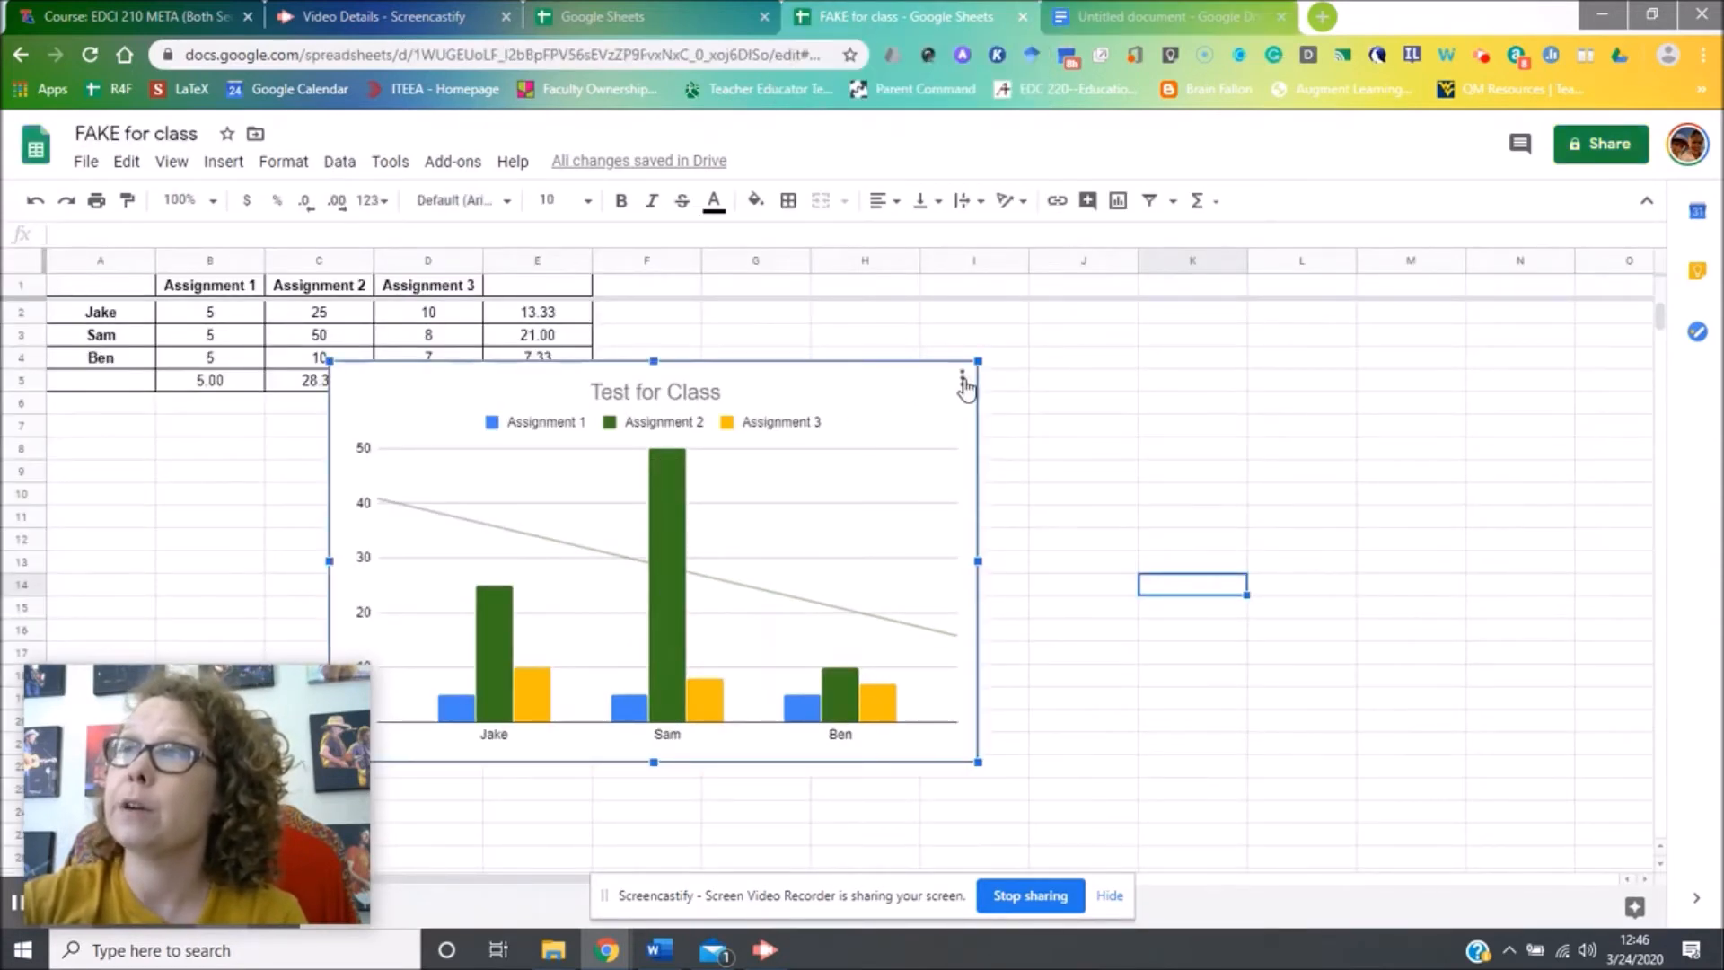
pyautogui.click(962, 382)
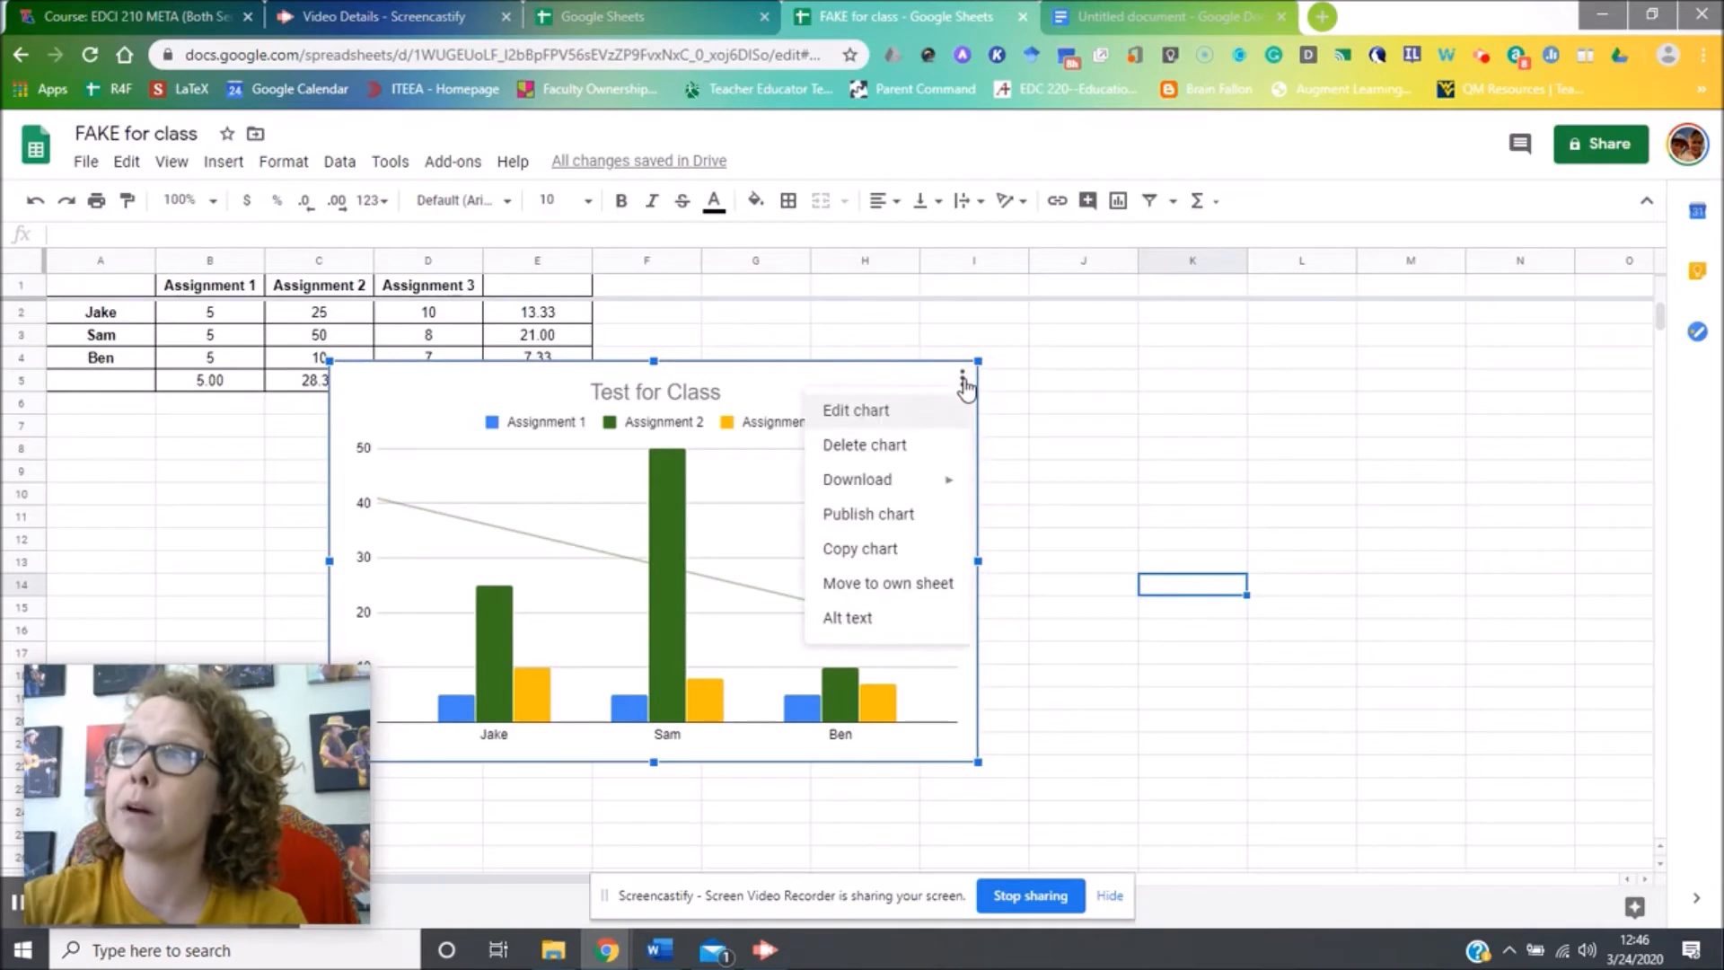
pyautogui.click(927, 558)
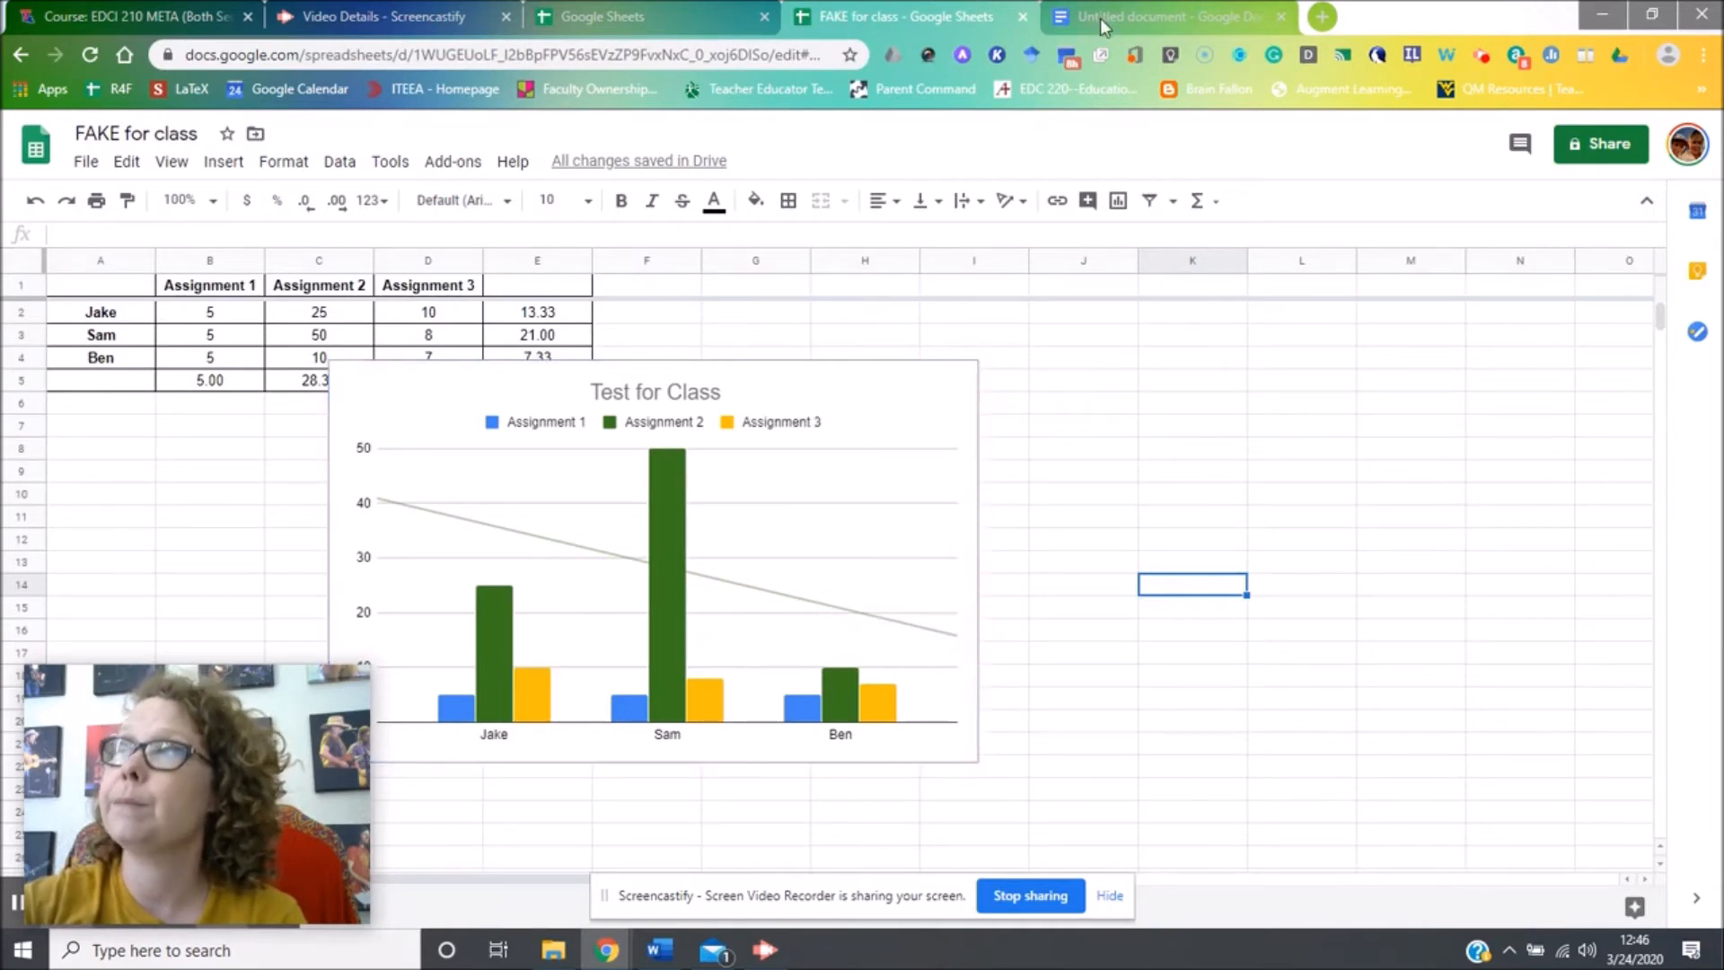
pyautogui.click(1101, 15)
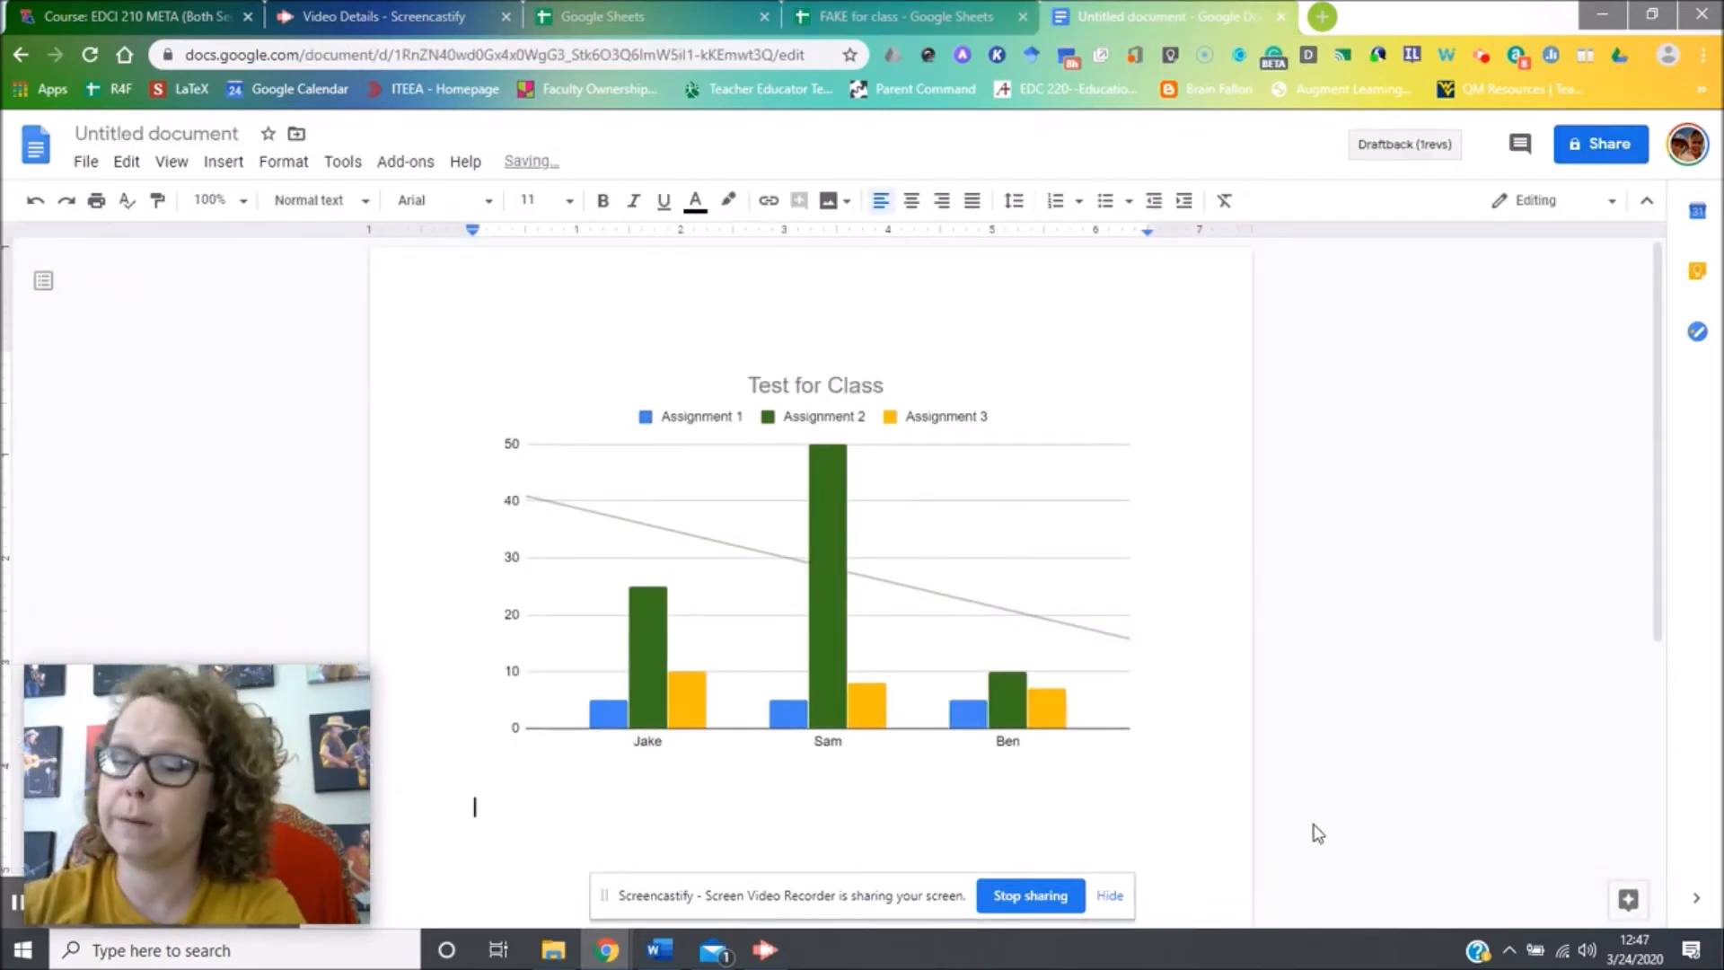
# Paste an unlinked copy of the chart below the first, then go back to the spreadsheet.
pyautogui.hotkey('ctrl', 'v')
pyautogui.click(757, 559)
pyautogui.click(1048, 614)
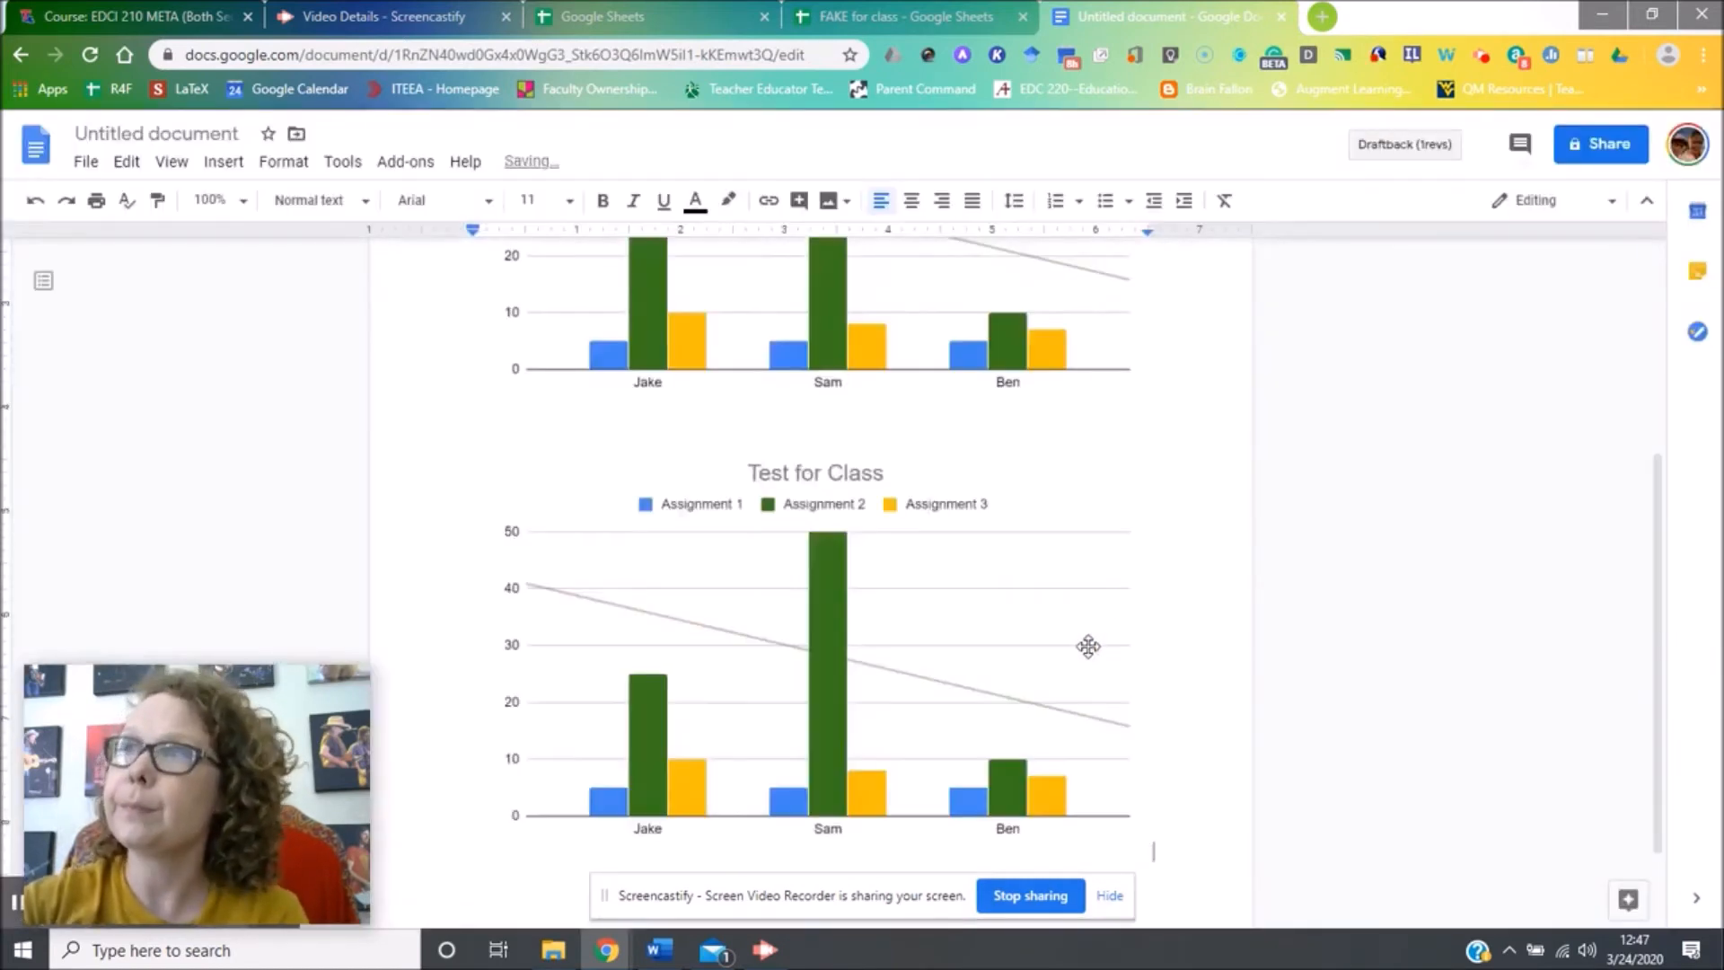
pyautogui.click(901, 12)
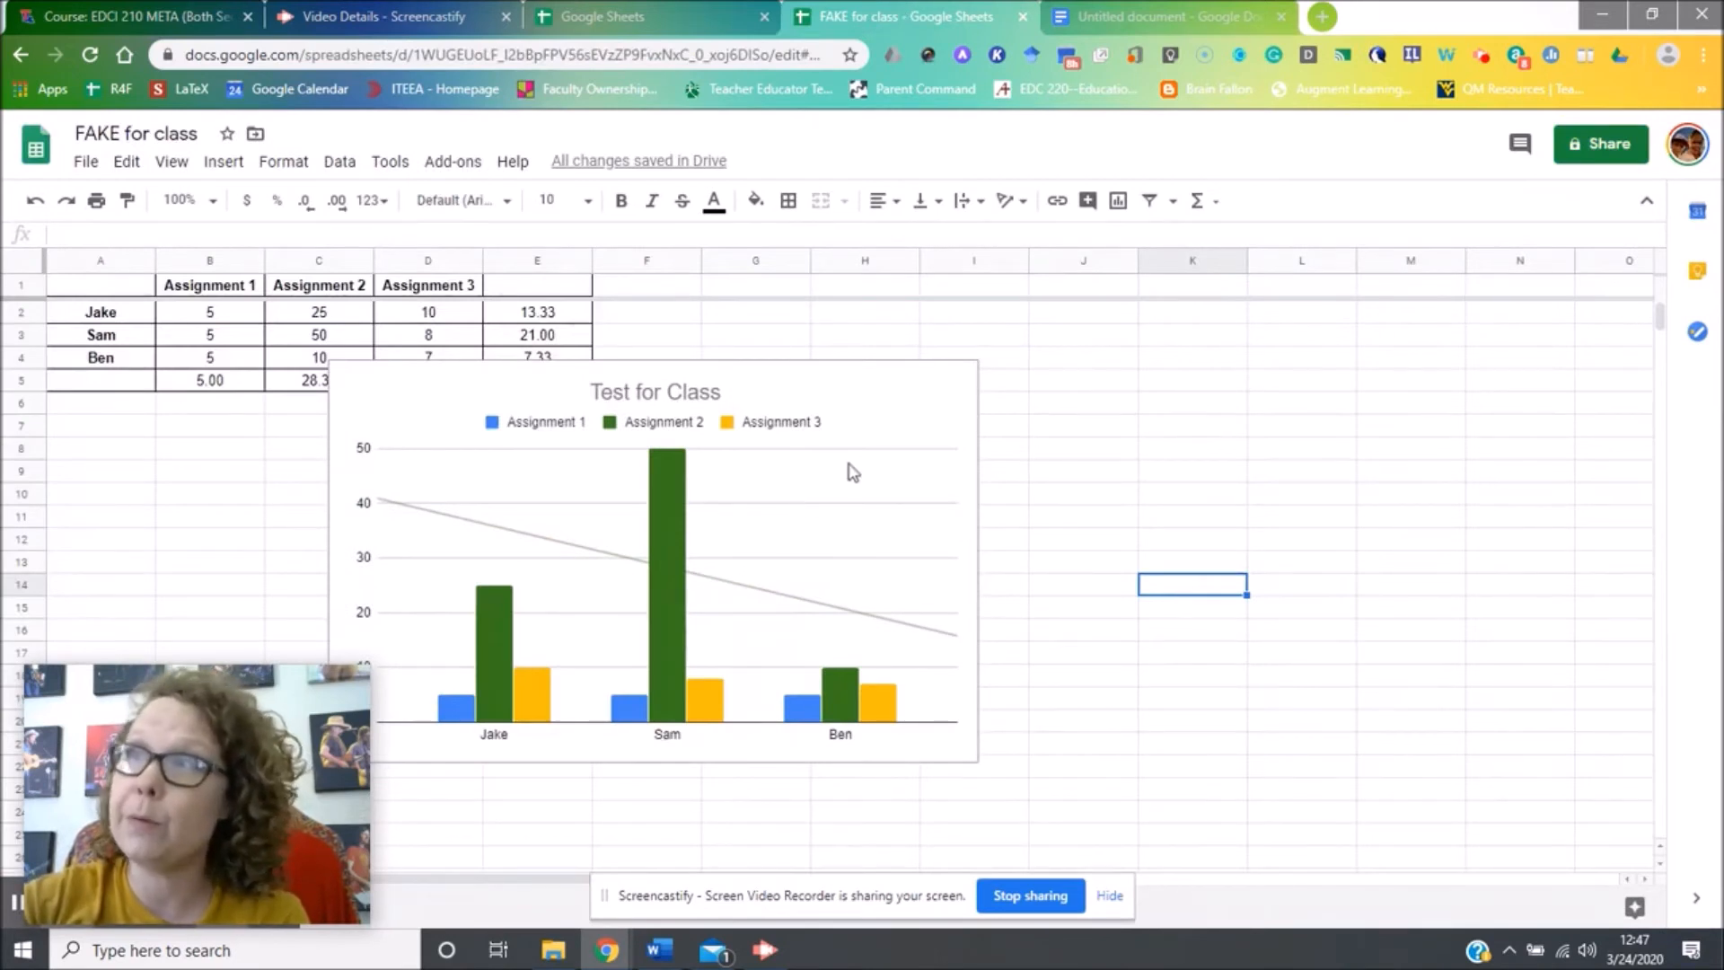
# Restore down and resize the browser window so the chart and the Sheet1 tab both show.
pyautogui.click(963, 391)
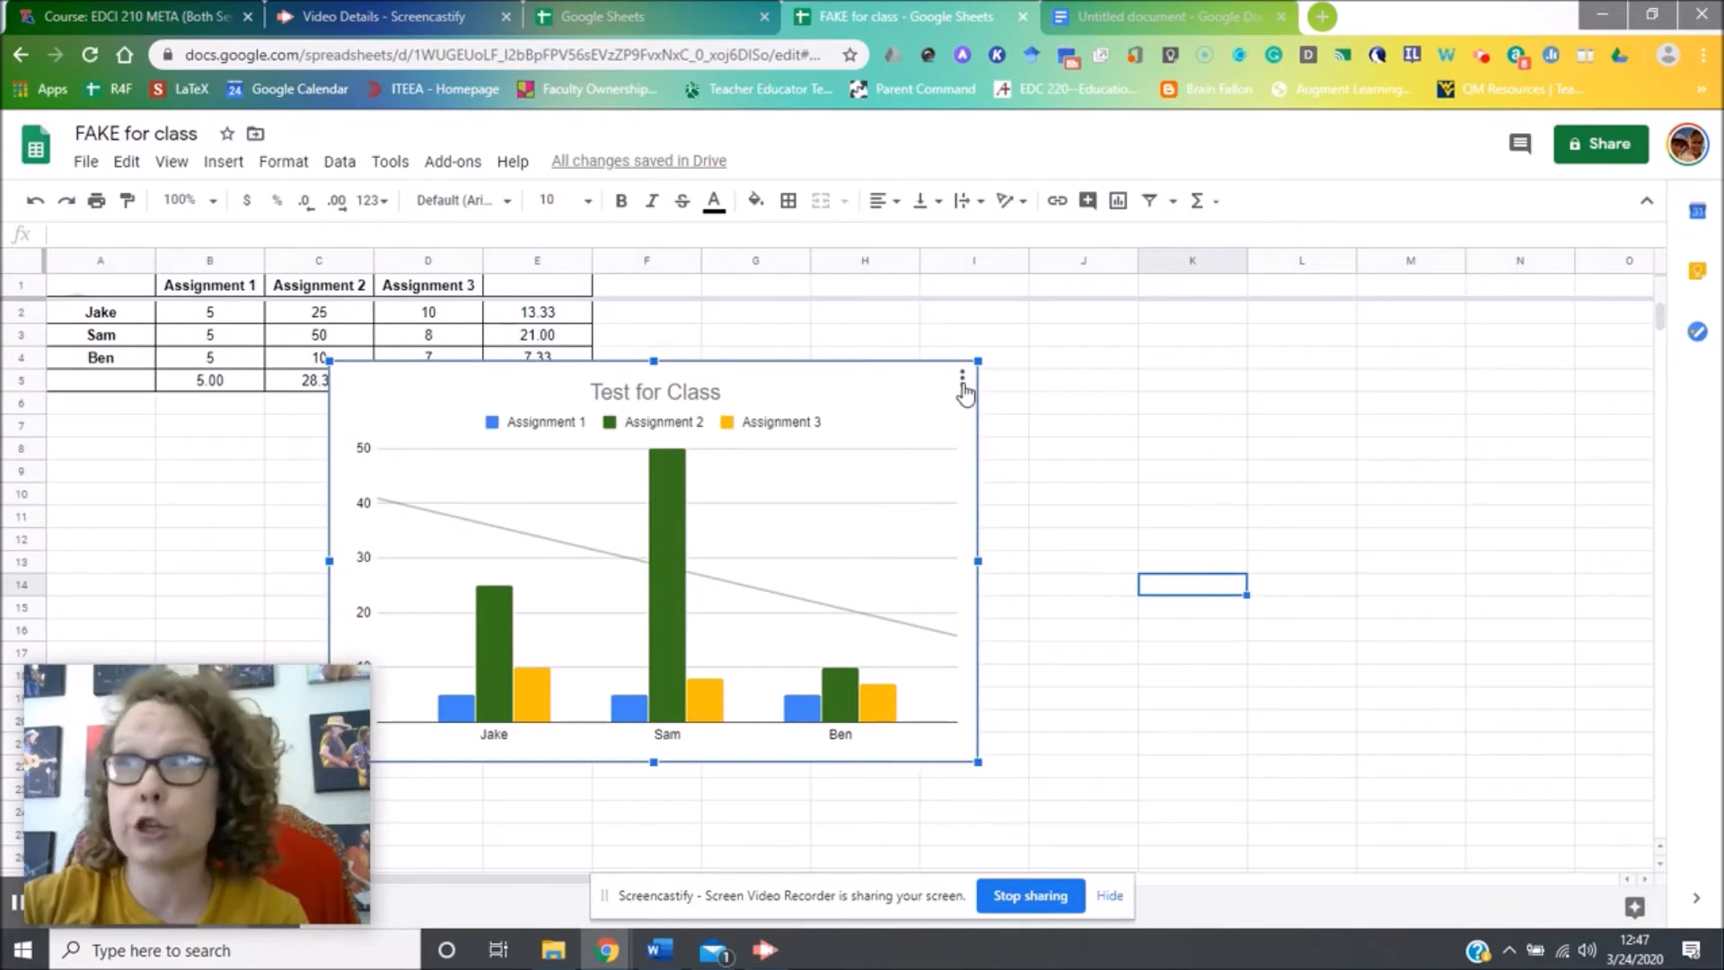
pyautogui.click(961, 381)
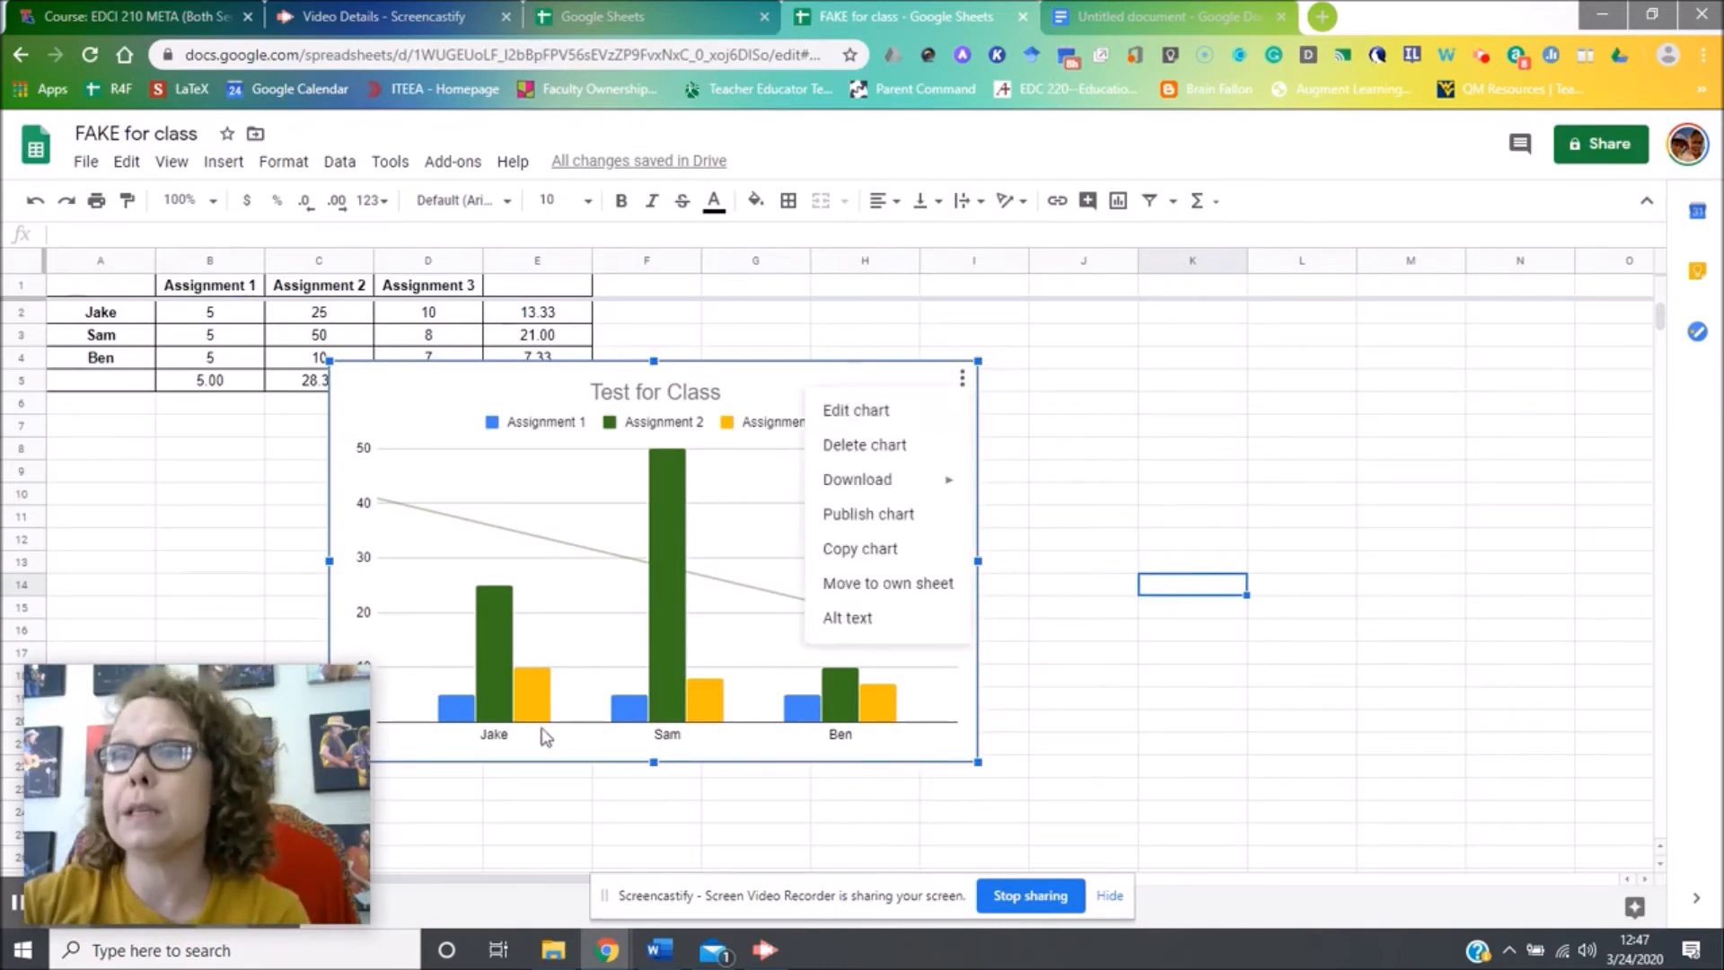
pyautogui.moveTo(309, 812)
pyautogui.moveTo(232, 696); pyautogui.dragTo(242, 628)
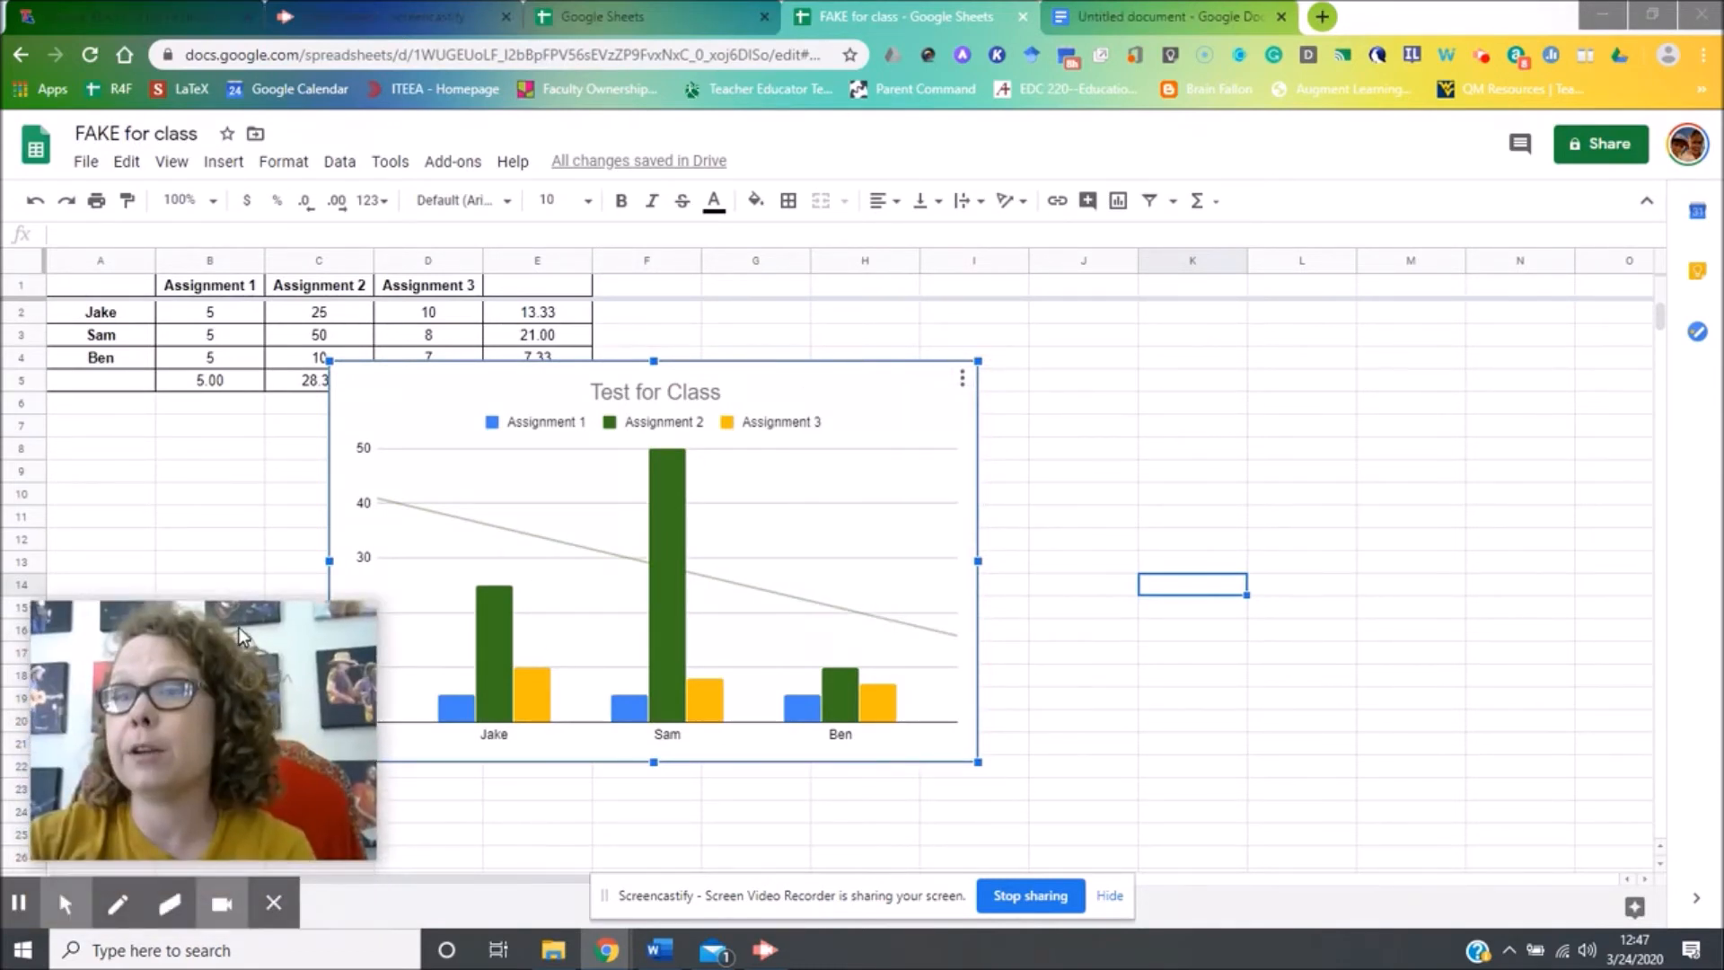
pyautogui.click(285, 869)
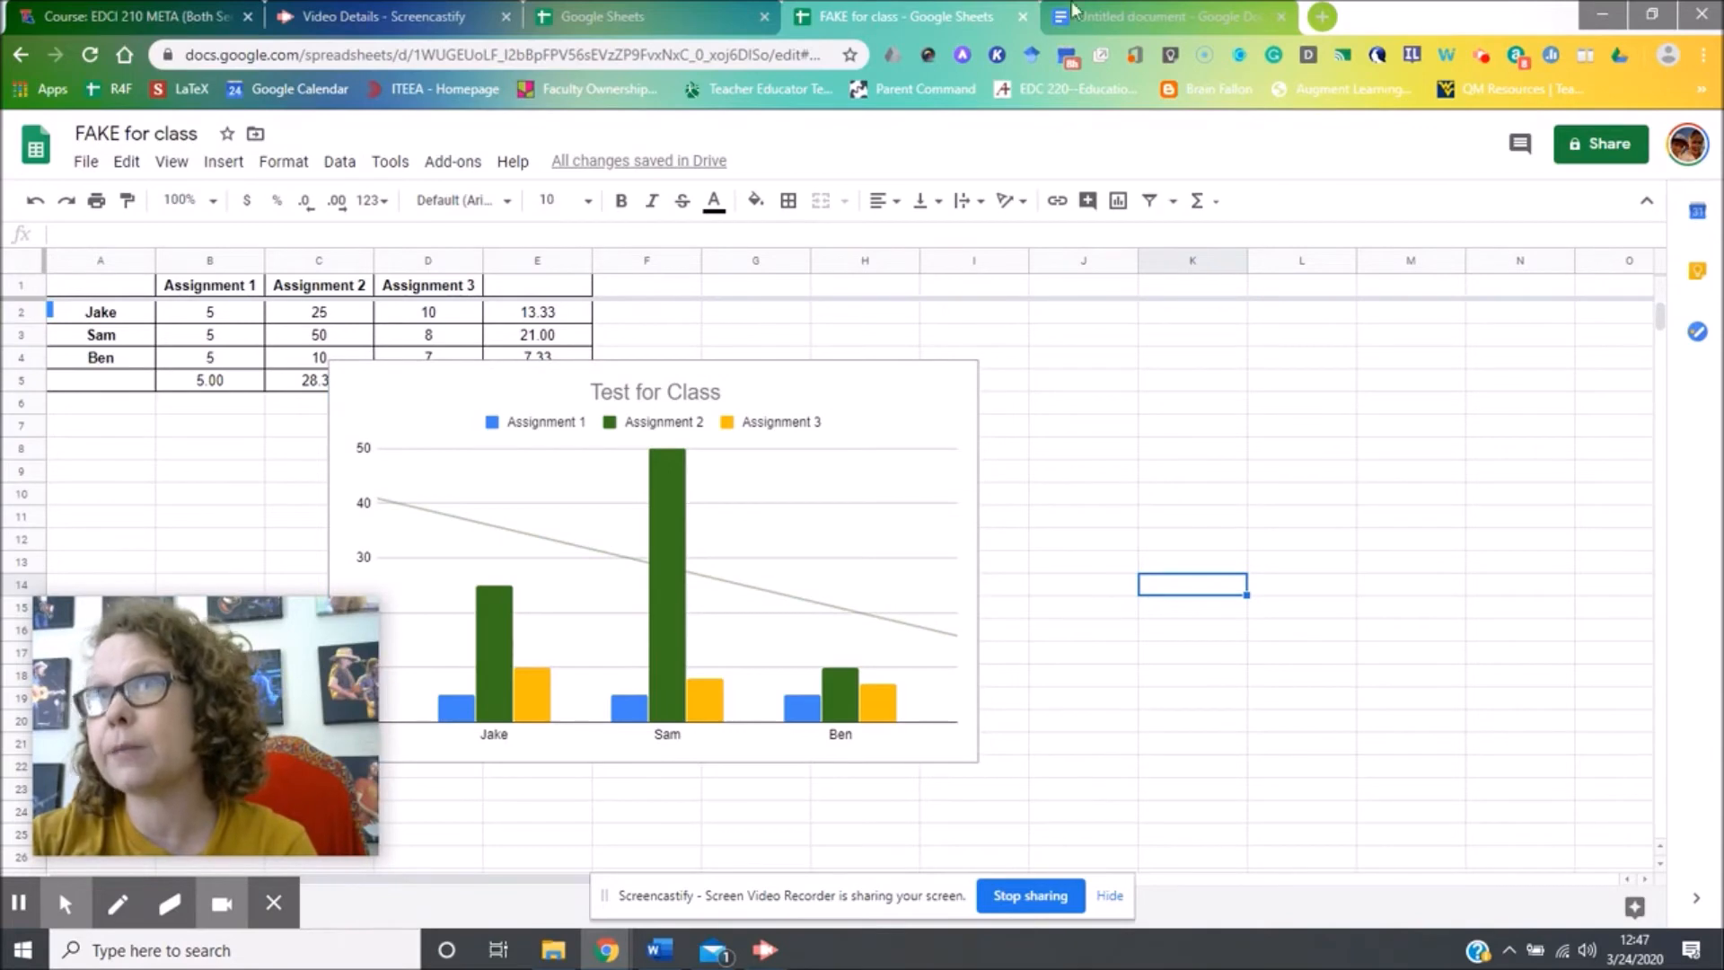
pyautogui.click(1634, 15)
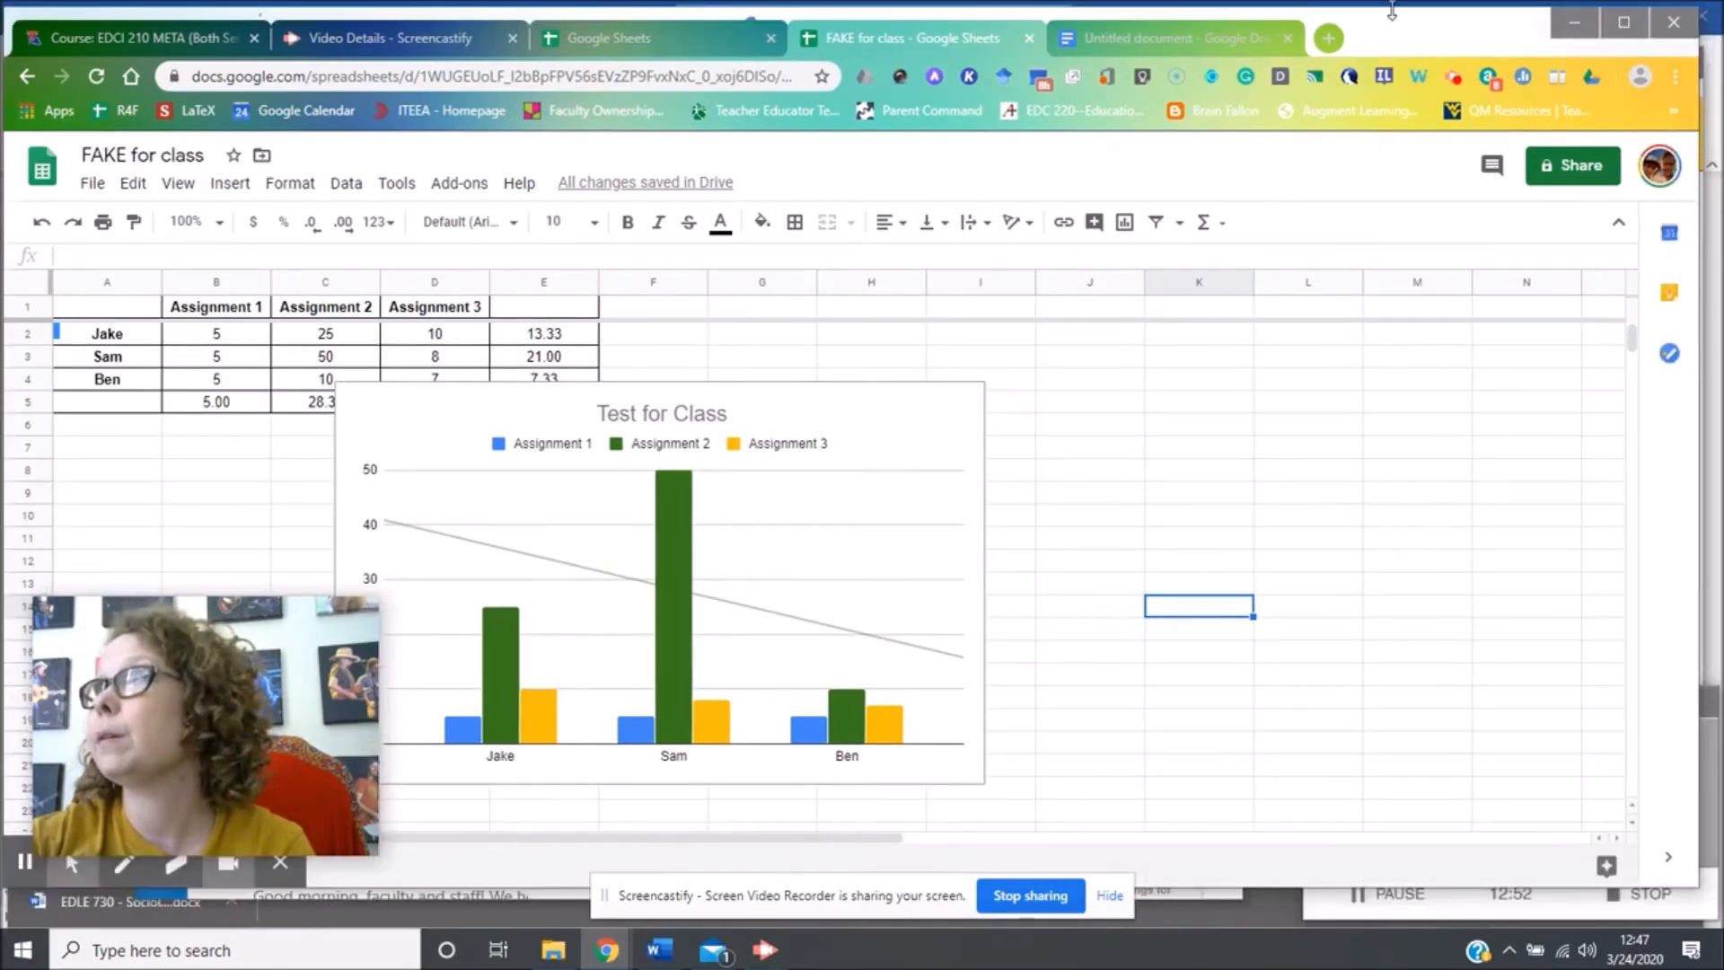
pyautogui.moveTo(1396, 26)
pyautogui.mouseDown()
pyautogui.moveTo(1403, 186)
pyautogui.moveTo(1405, 32)
pyautogui.mouseUp()
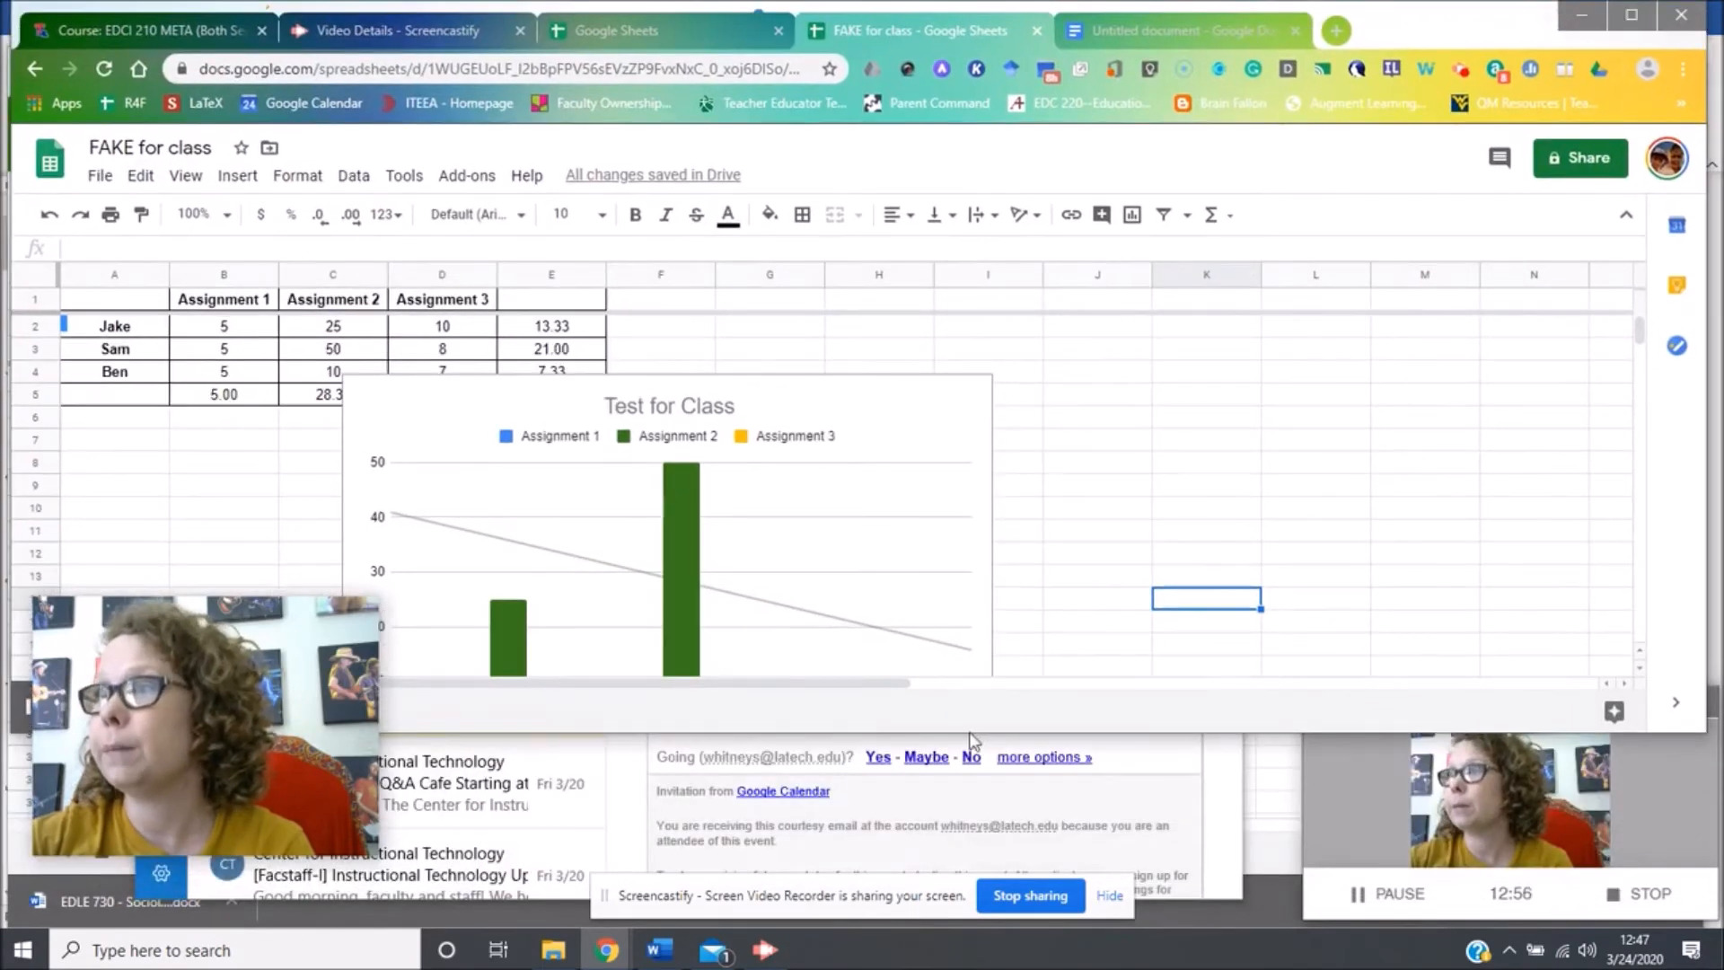
pyautogui.moveTo(251, 770)
pyautogui.moveTo(255, 628); pyautogui.dragTo(1574, 623)
pyautogui.moveTo(903, 735); pyautogui.dragTo(837, 911)
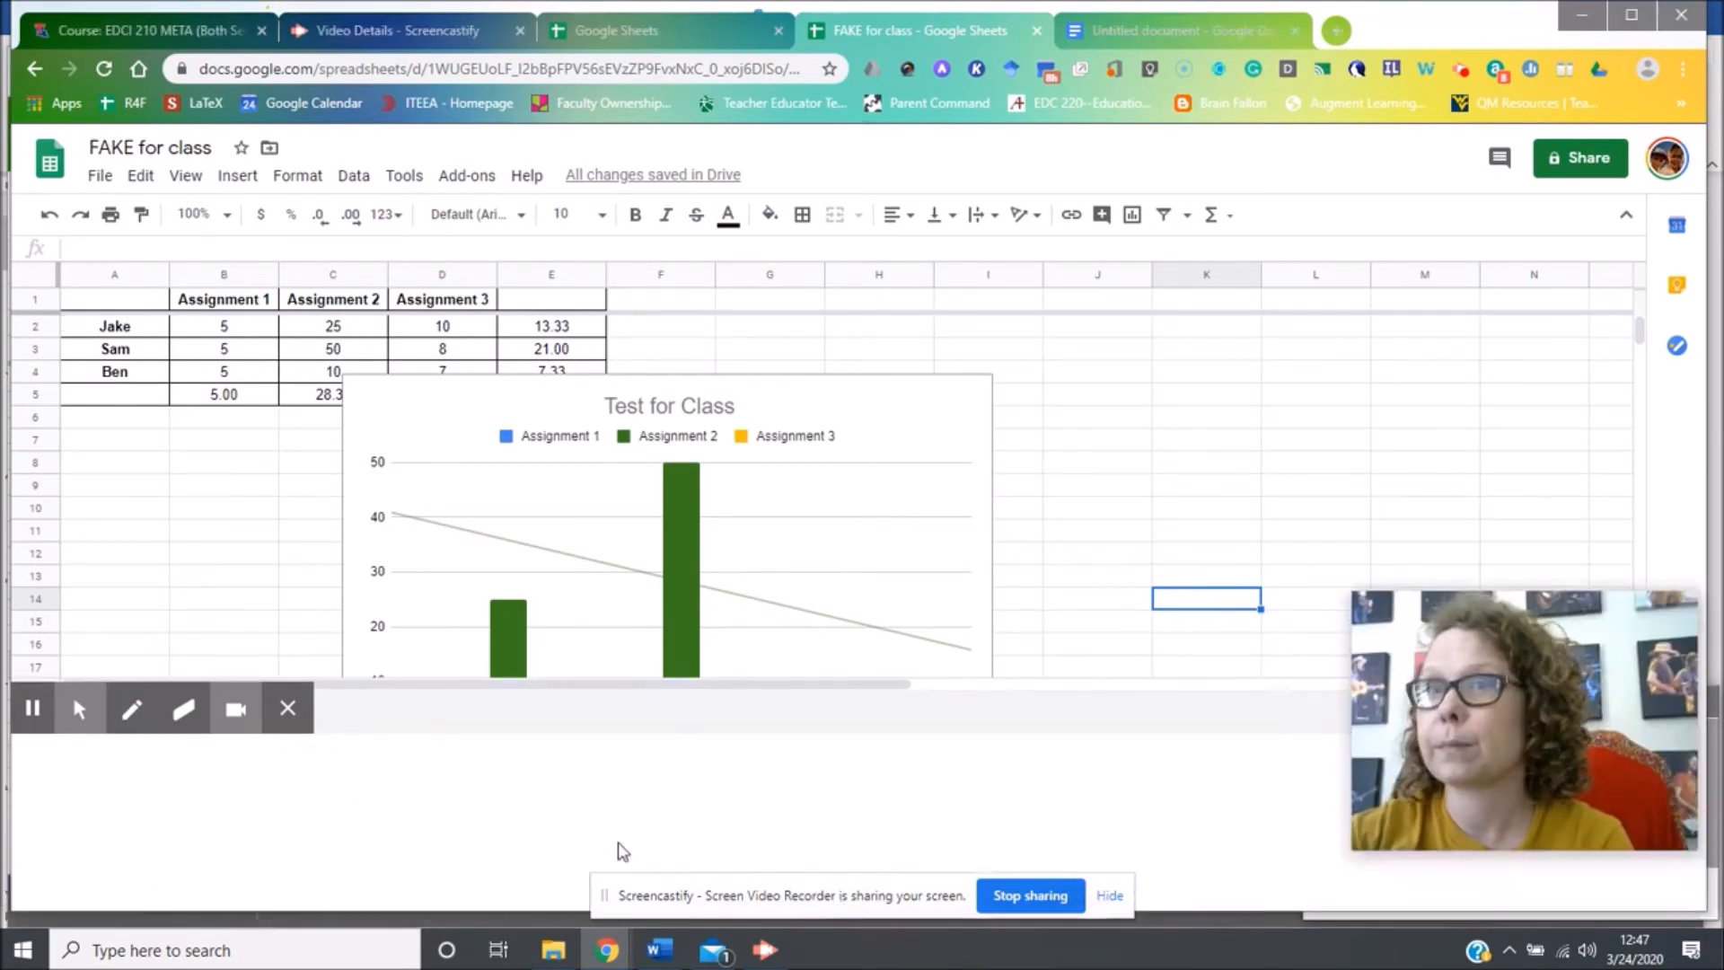
pyautogui.click(289, 883)
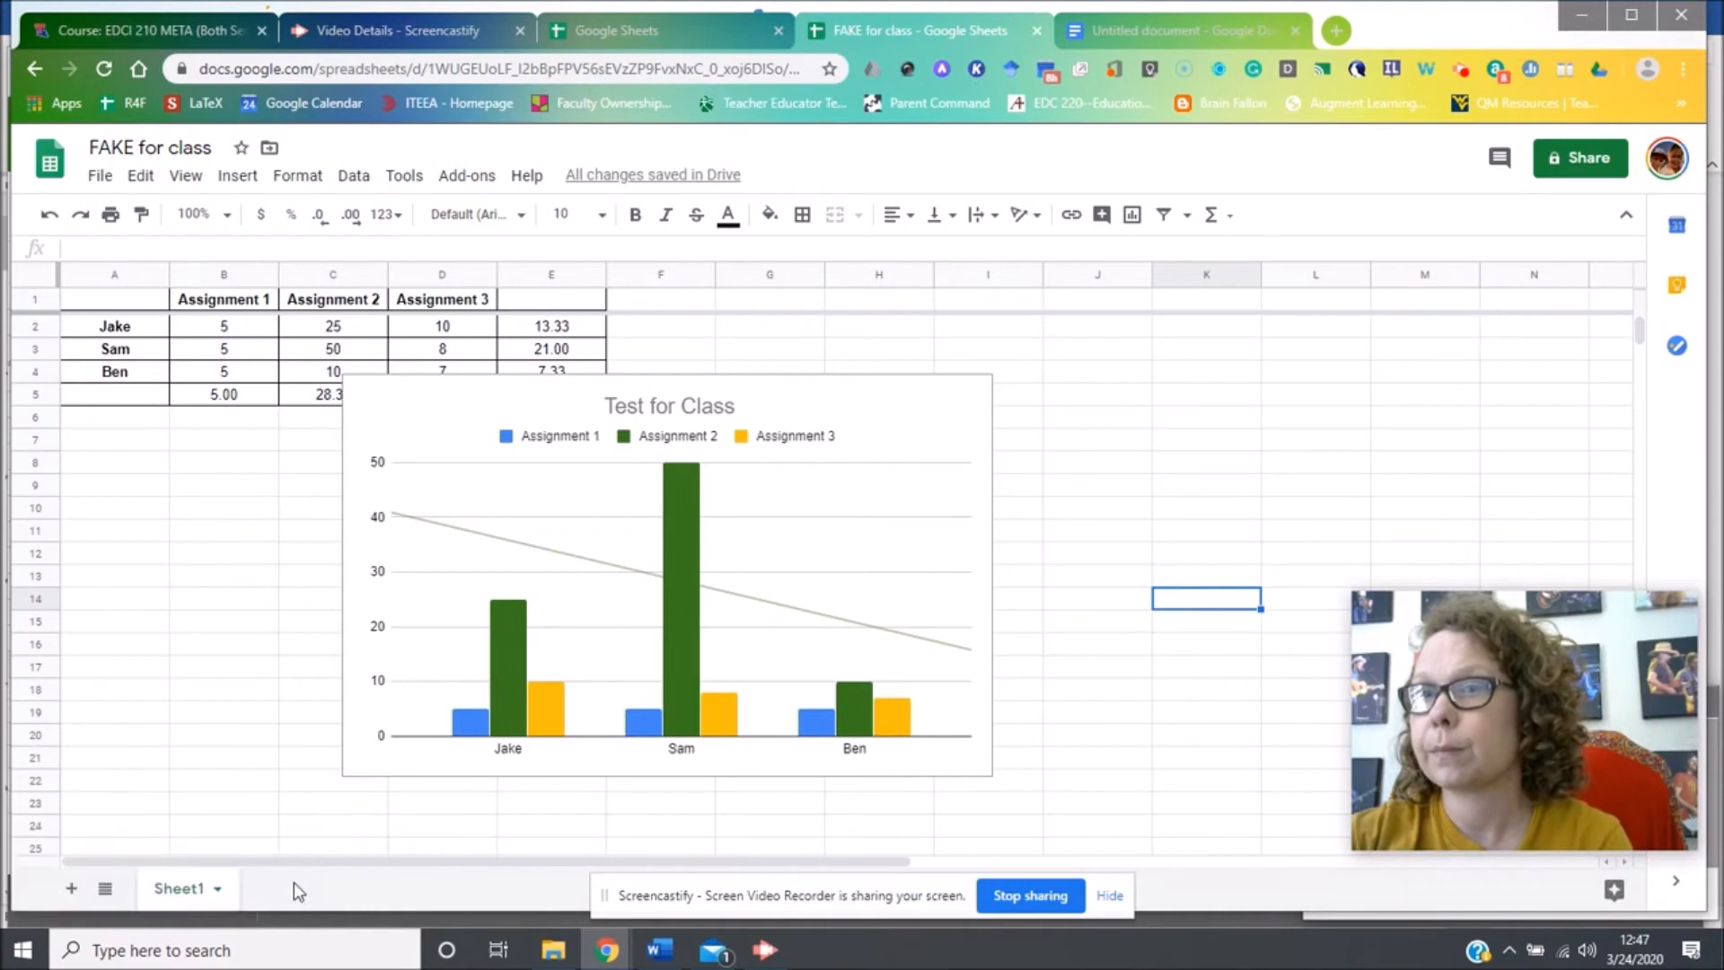
# Rename the Sheet1 tab to 'Data'.
pyautogui.doubleClick(179, 889)
pyautogui.write('Data')
pyautogui.press('Return')
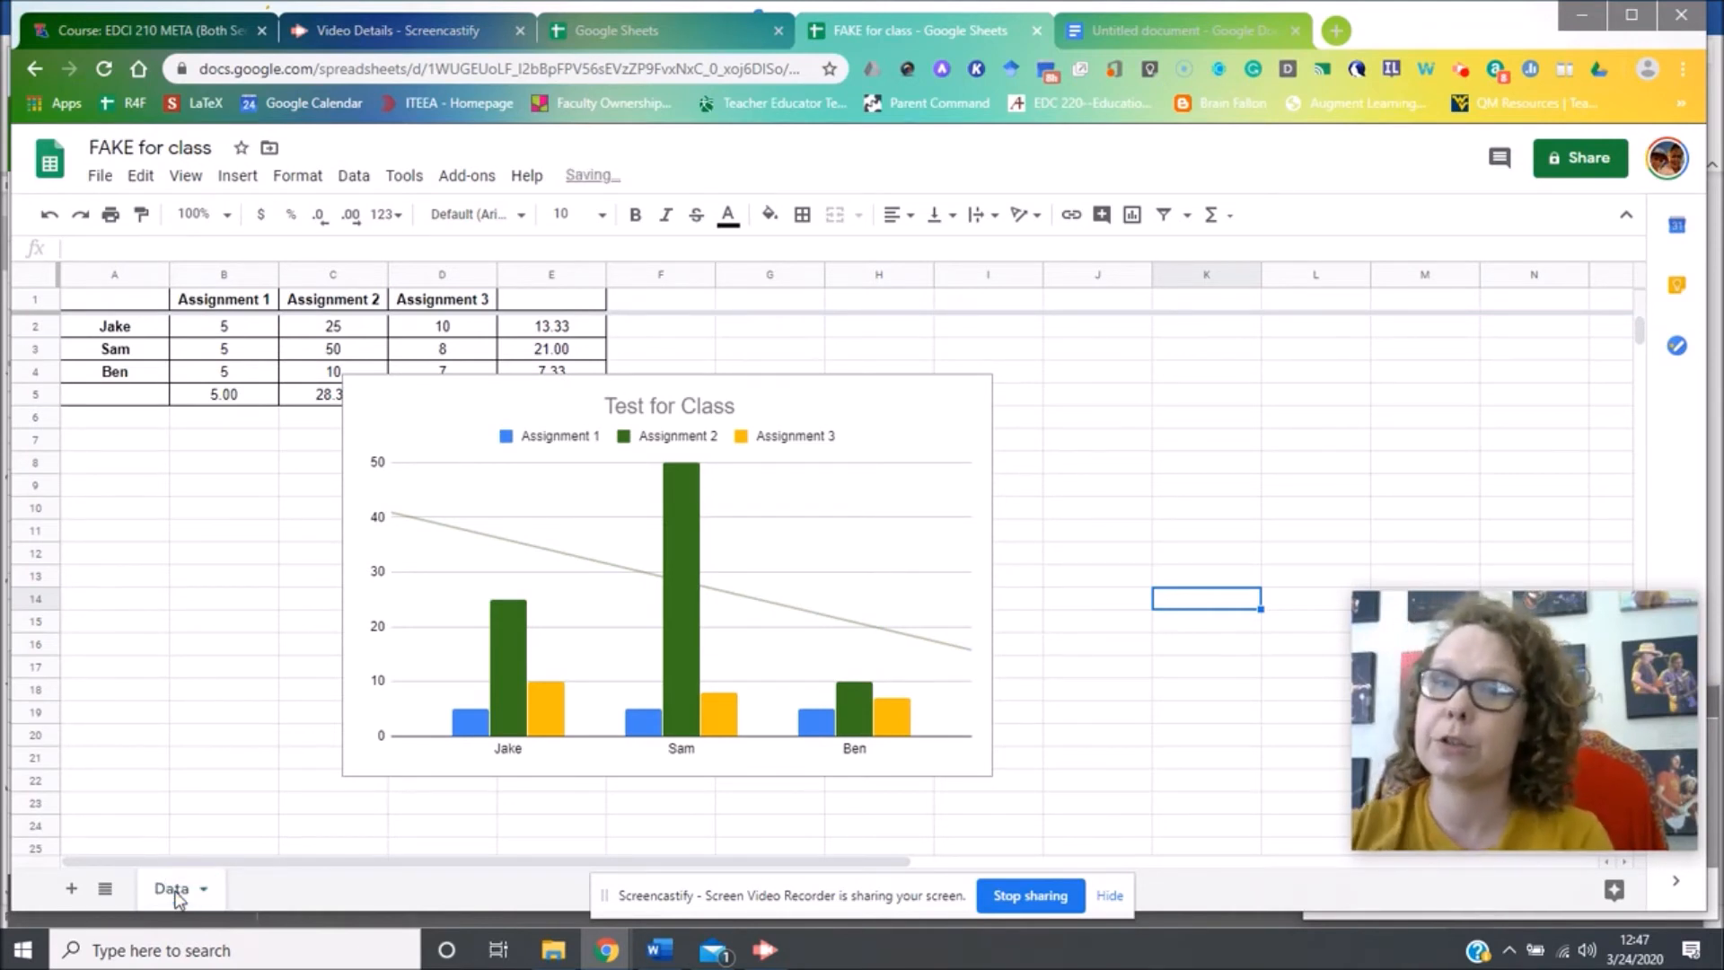
# Move the Test for Class chart onto its own sheet.
pyautogui.click(981, 412)
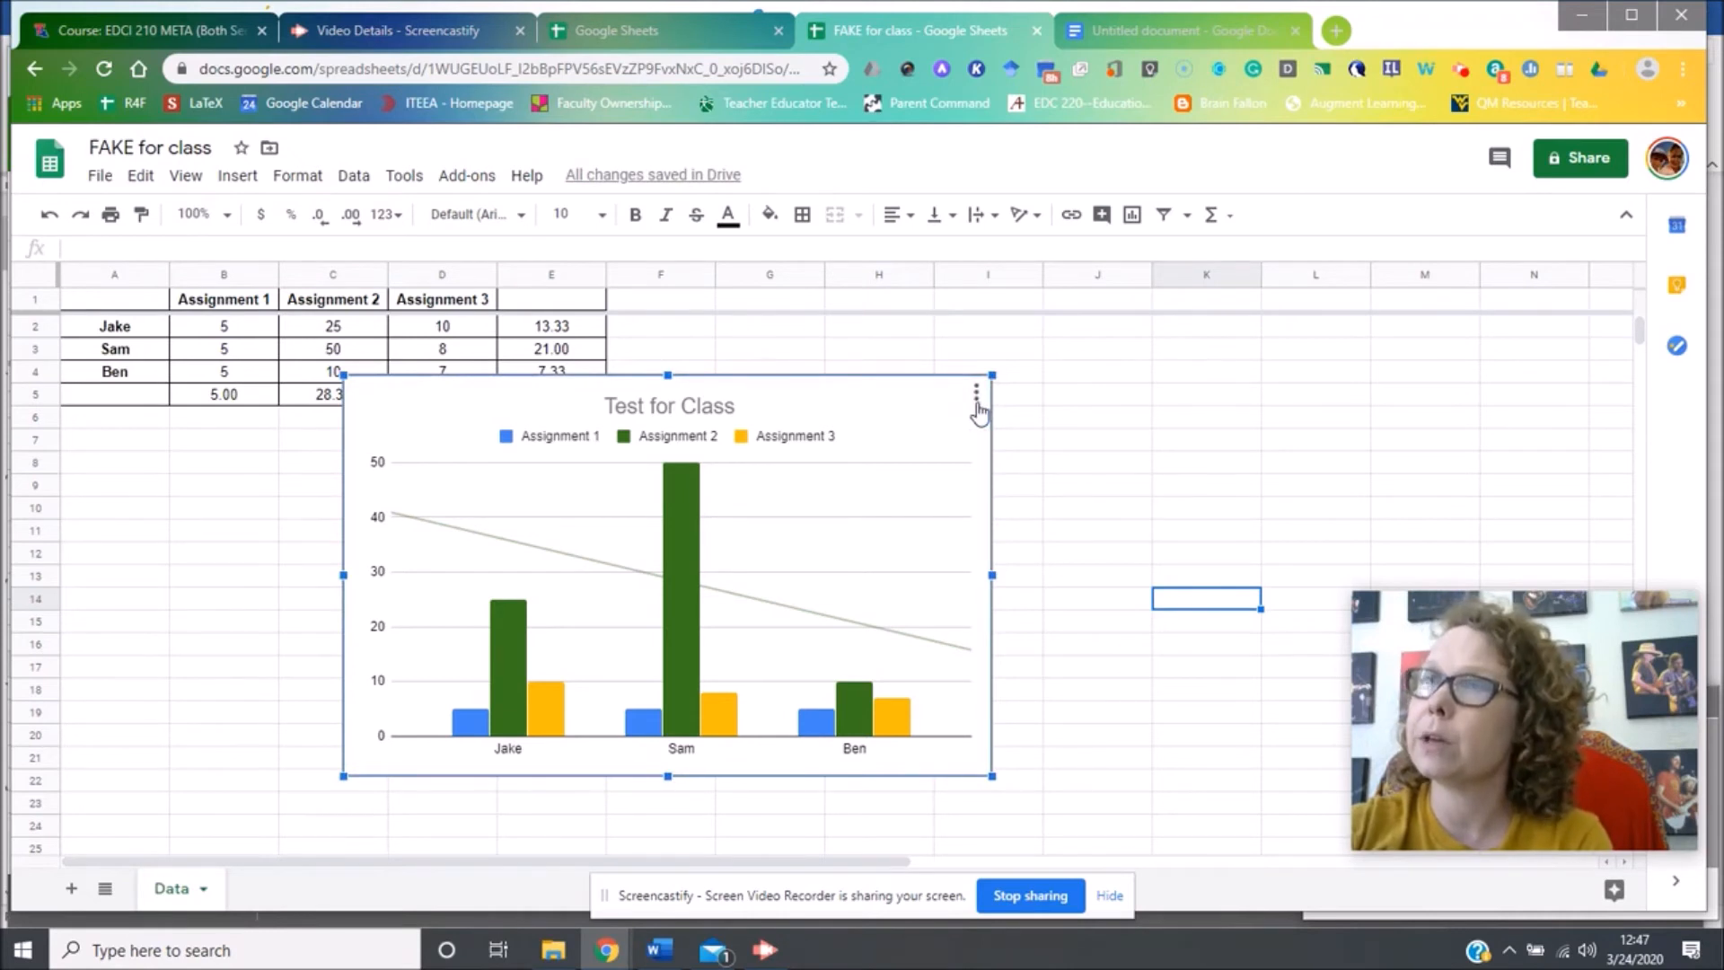
pyautogui.click(974, 397)
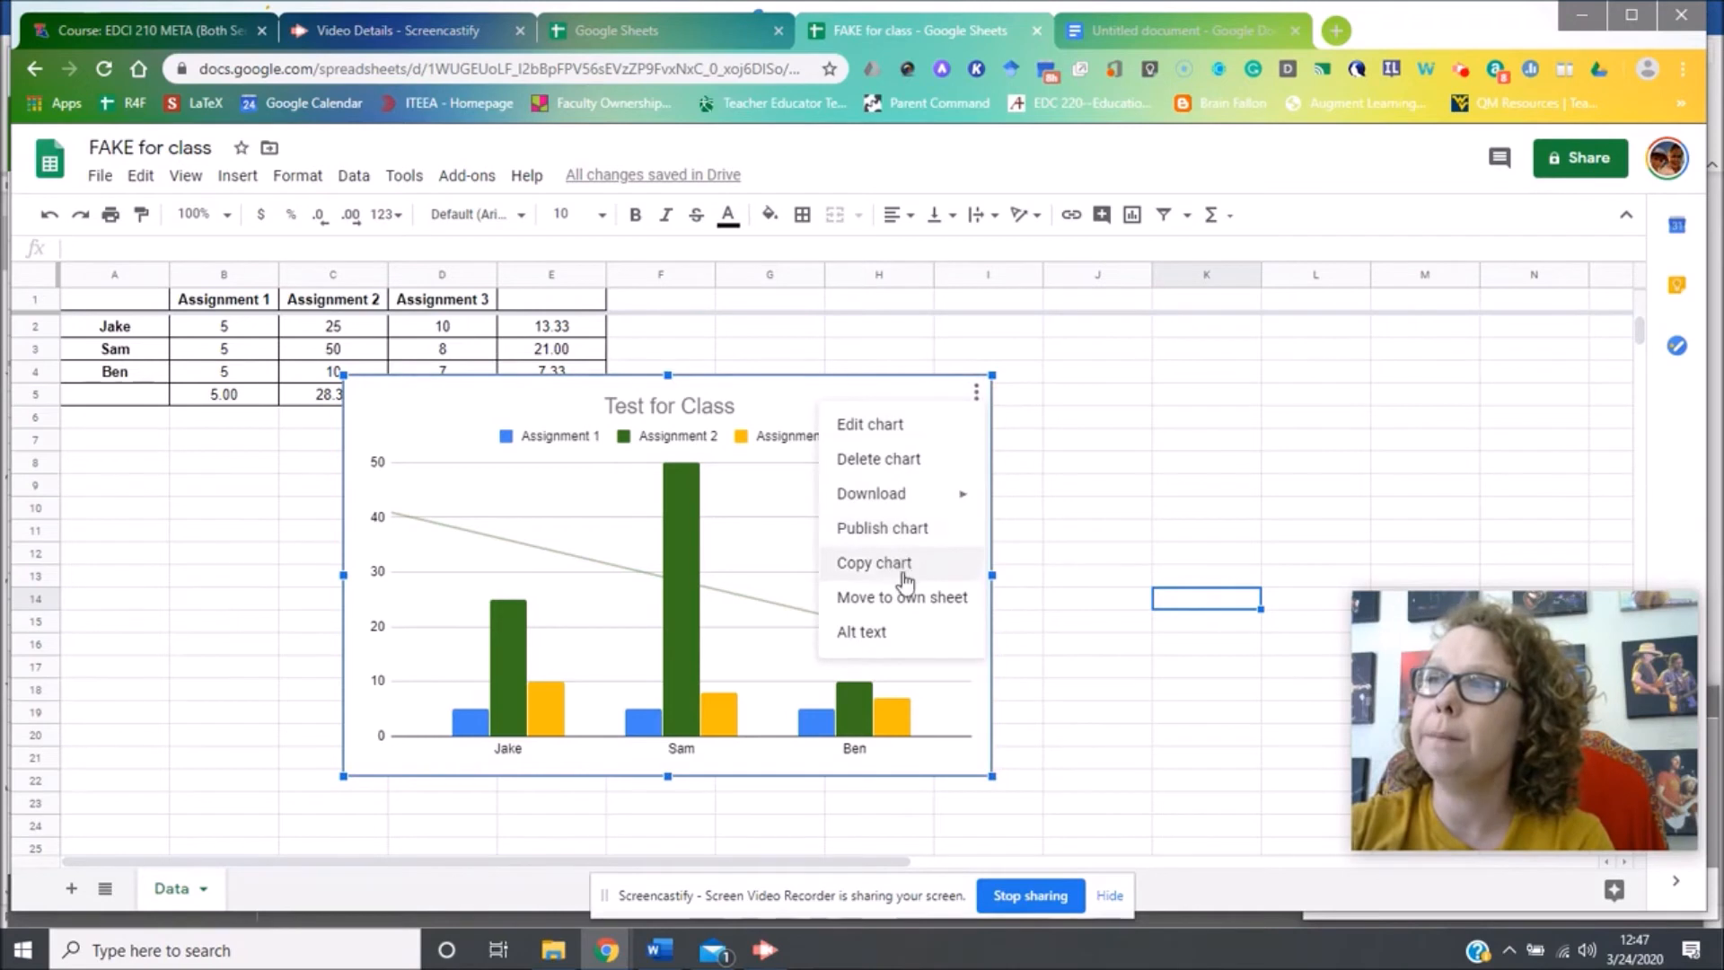
pyautogui.click(906, 596)
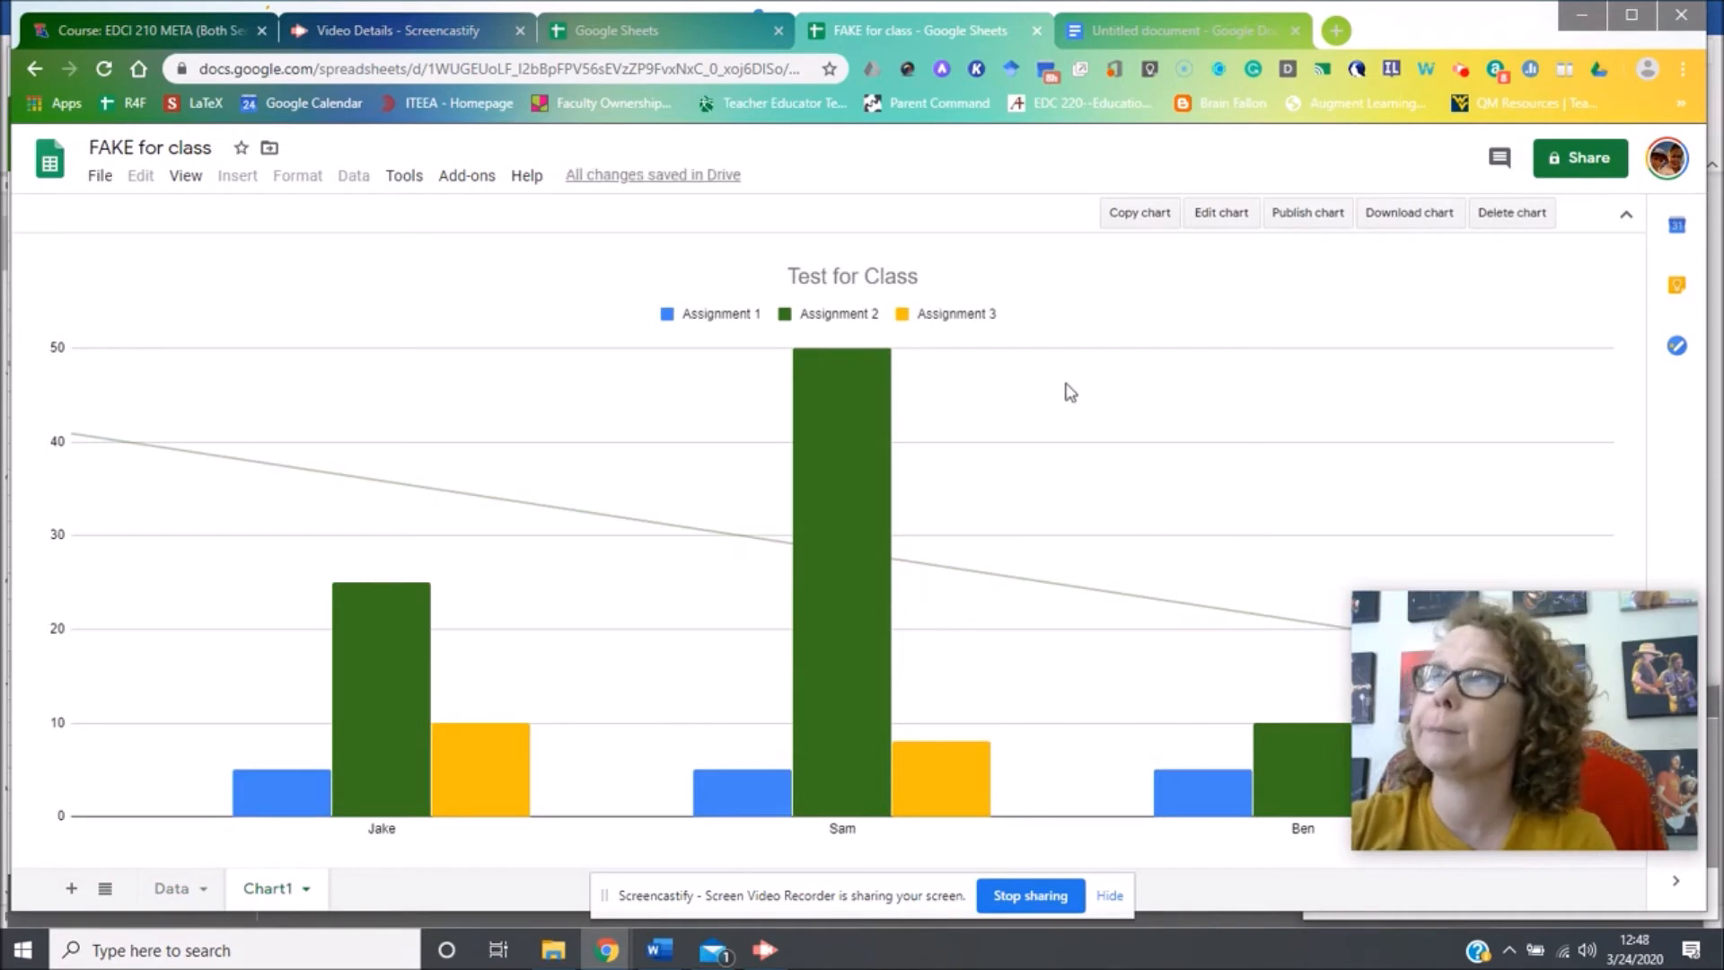
# Publish the Test for Class chart to the web and paste its link into a new tab.
pyautogui.click(1299, 219)
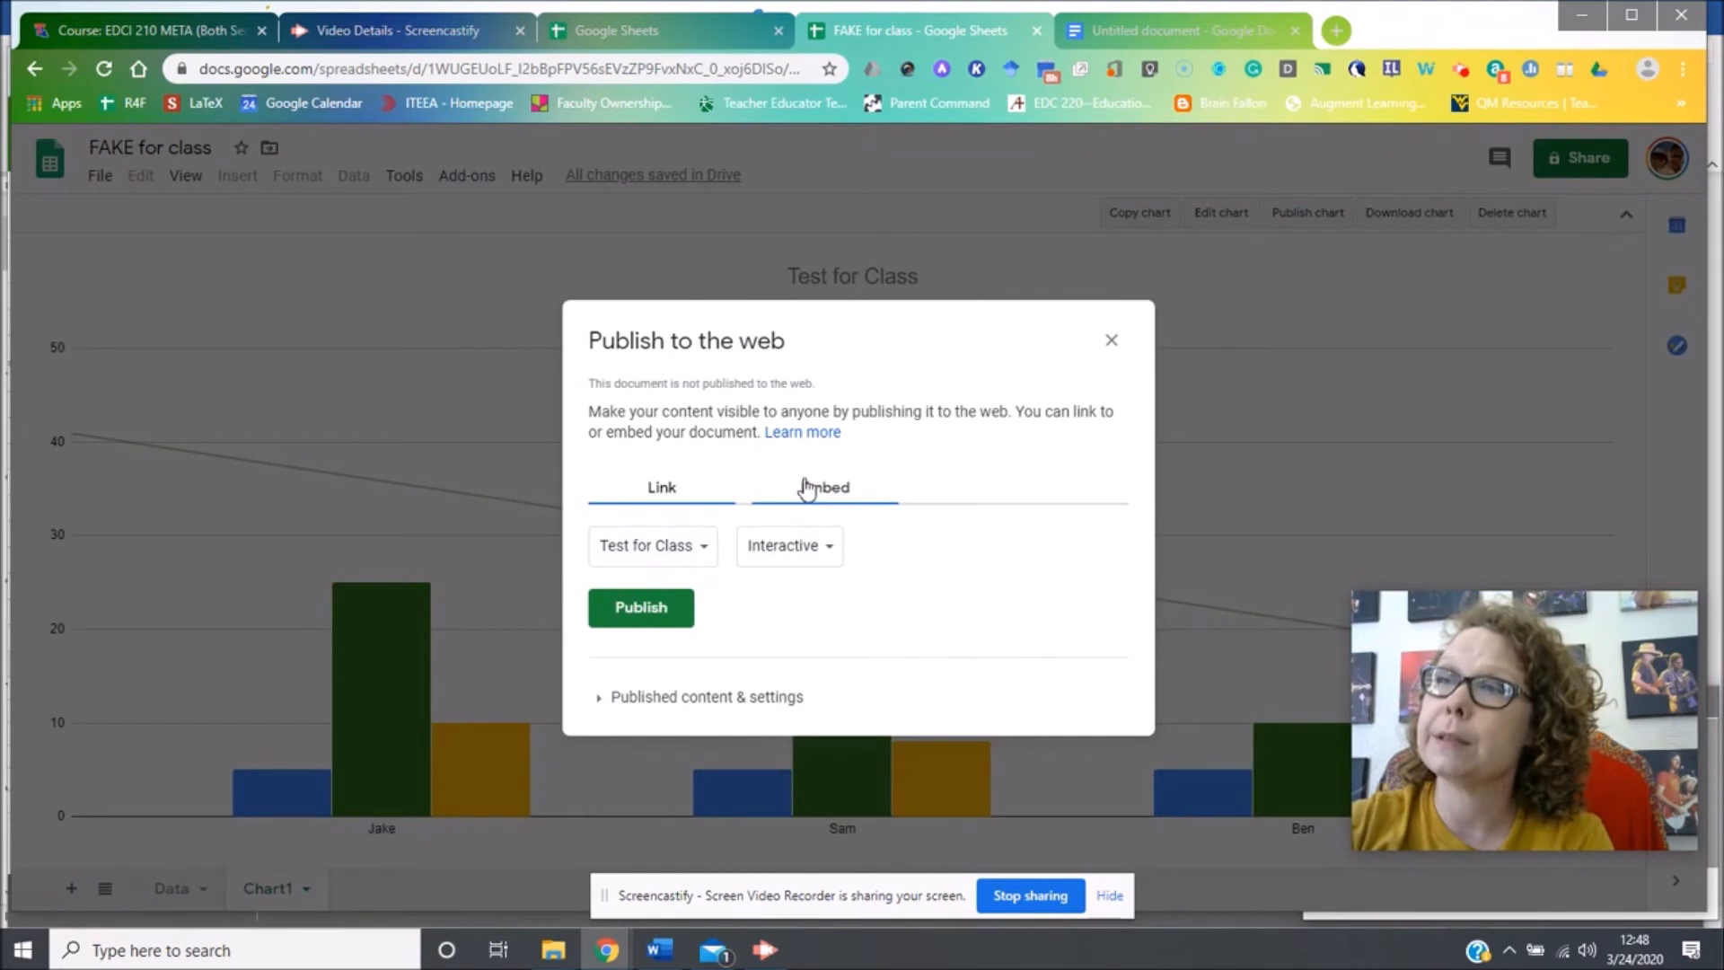
pyautogui.click(669, 614)
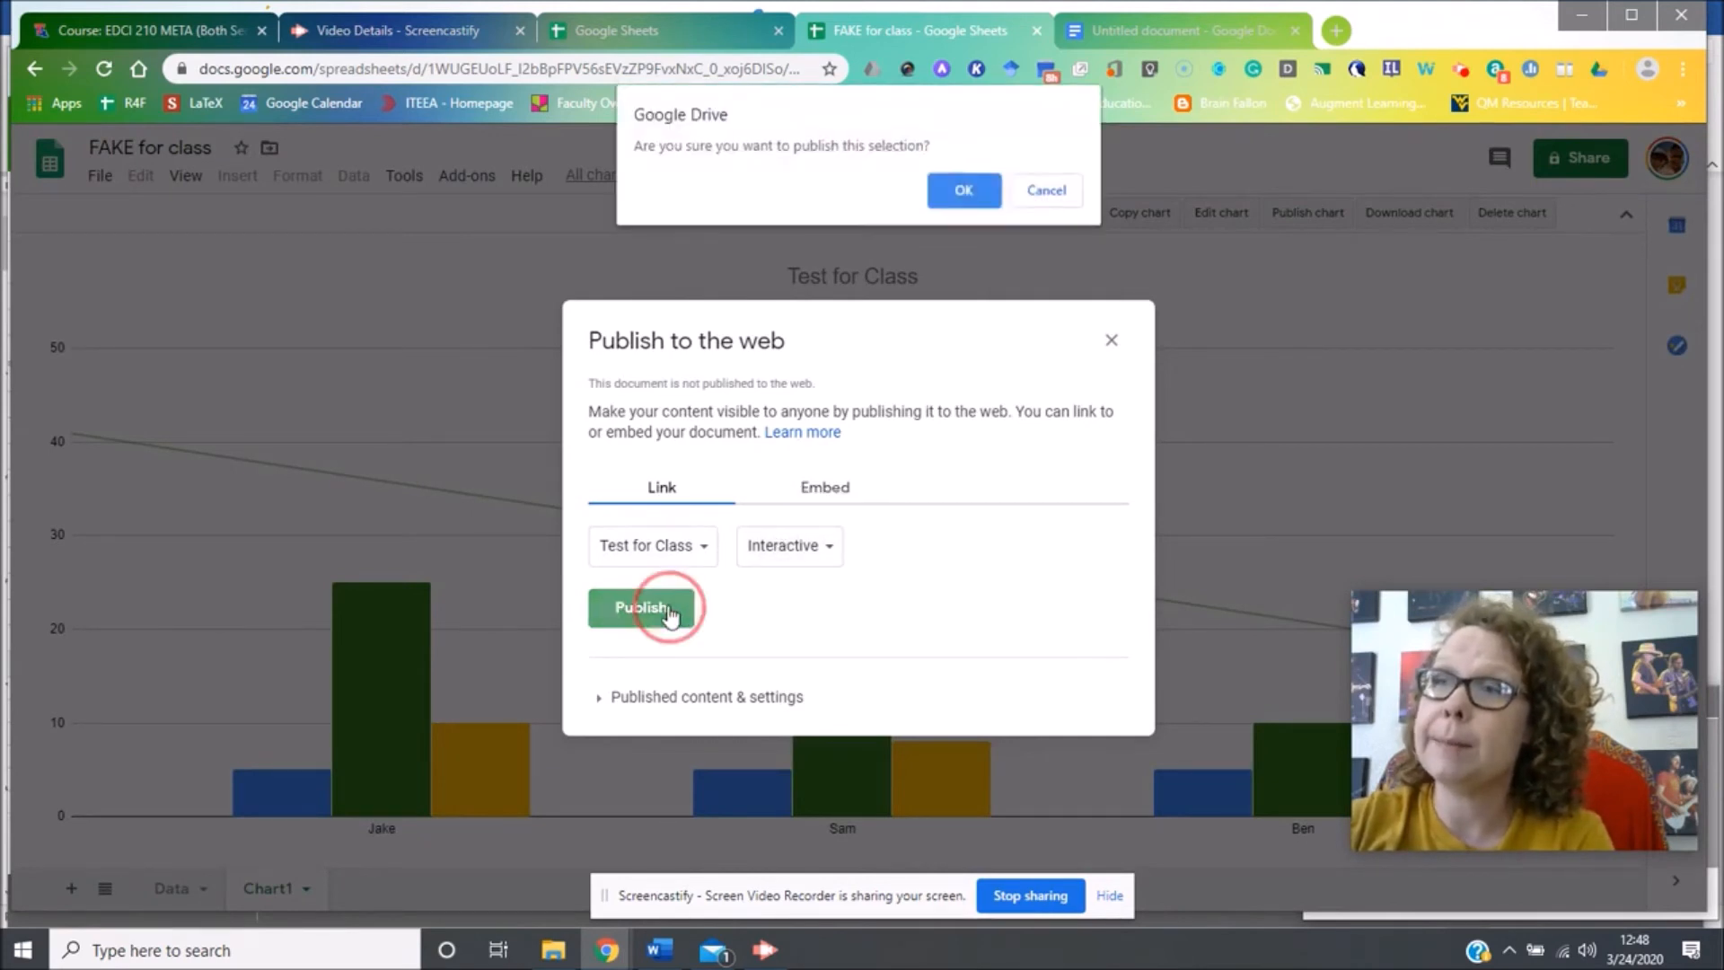
pyautogui.click(952, 192)
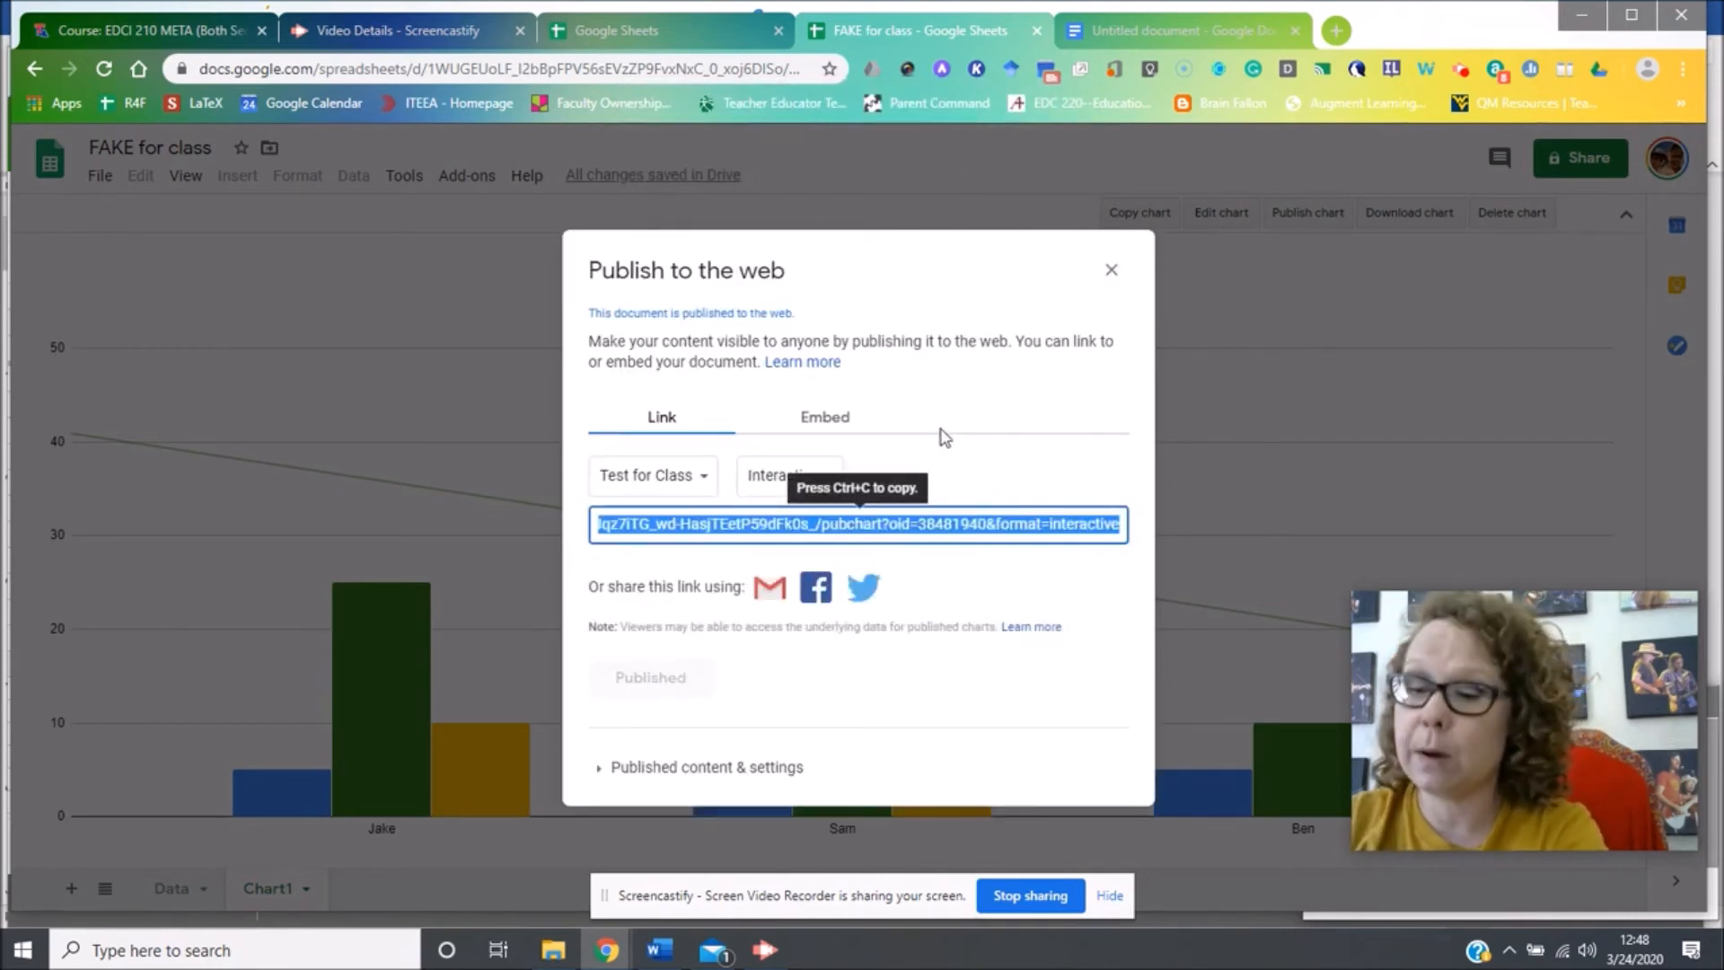
pyautogui.hotkey('ctrl', 'c')
pyautogui.hotkey('ctrl', 't')
pyautogui.hotkey('ctrl', 'v')
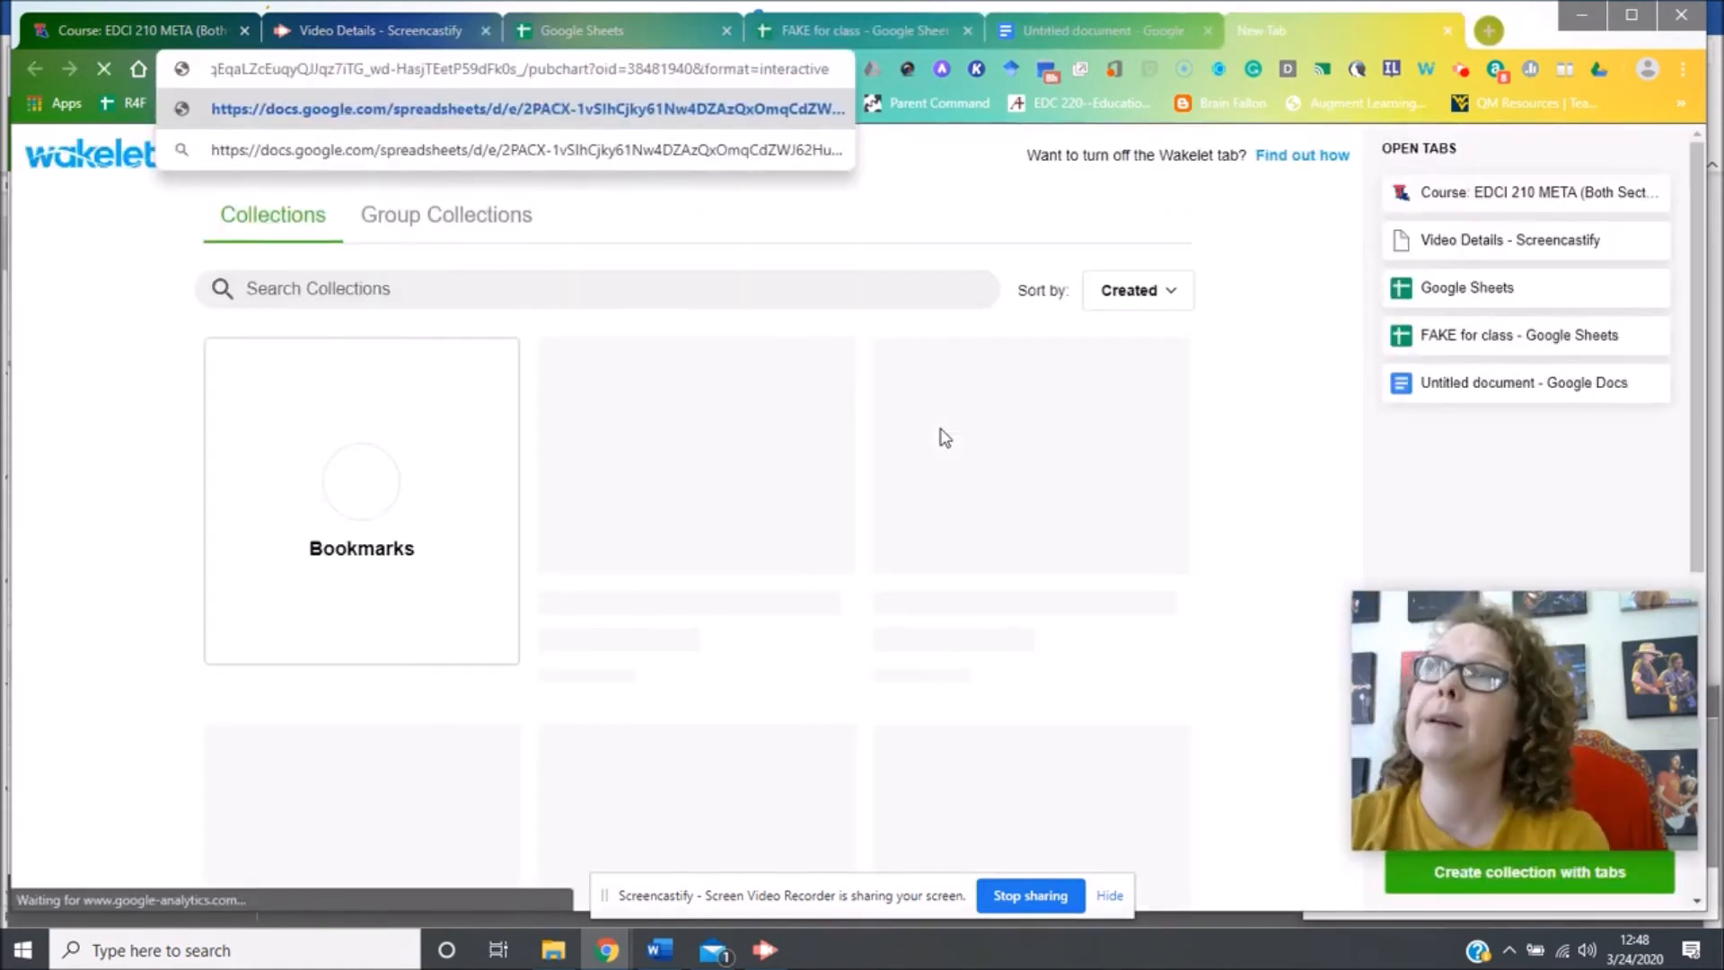
# Load and then reload the published chart URL in its own tab, then return to the FAKE for class tab.
pyautogui.press('Return')
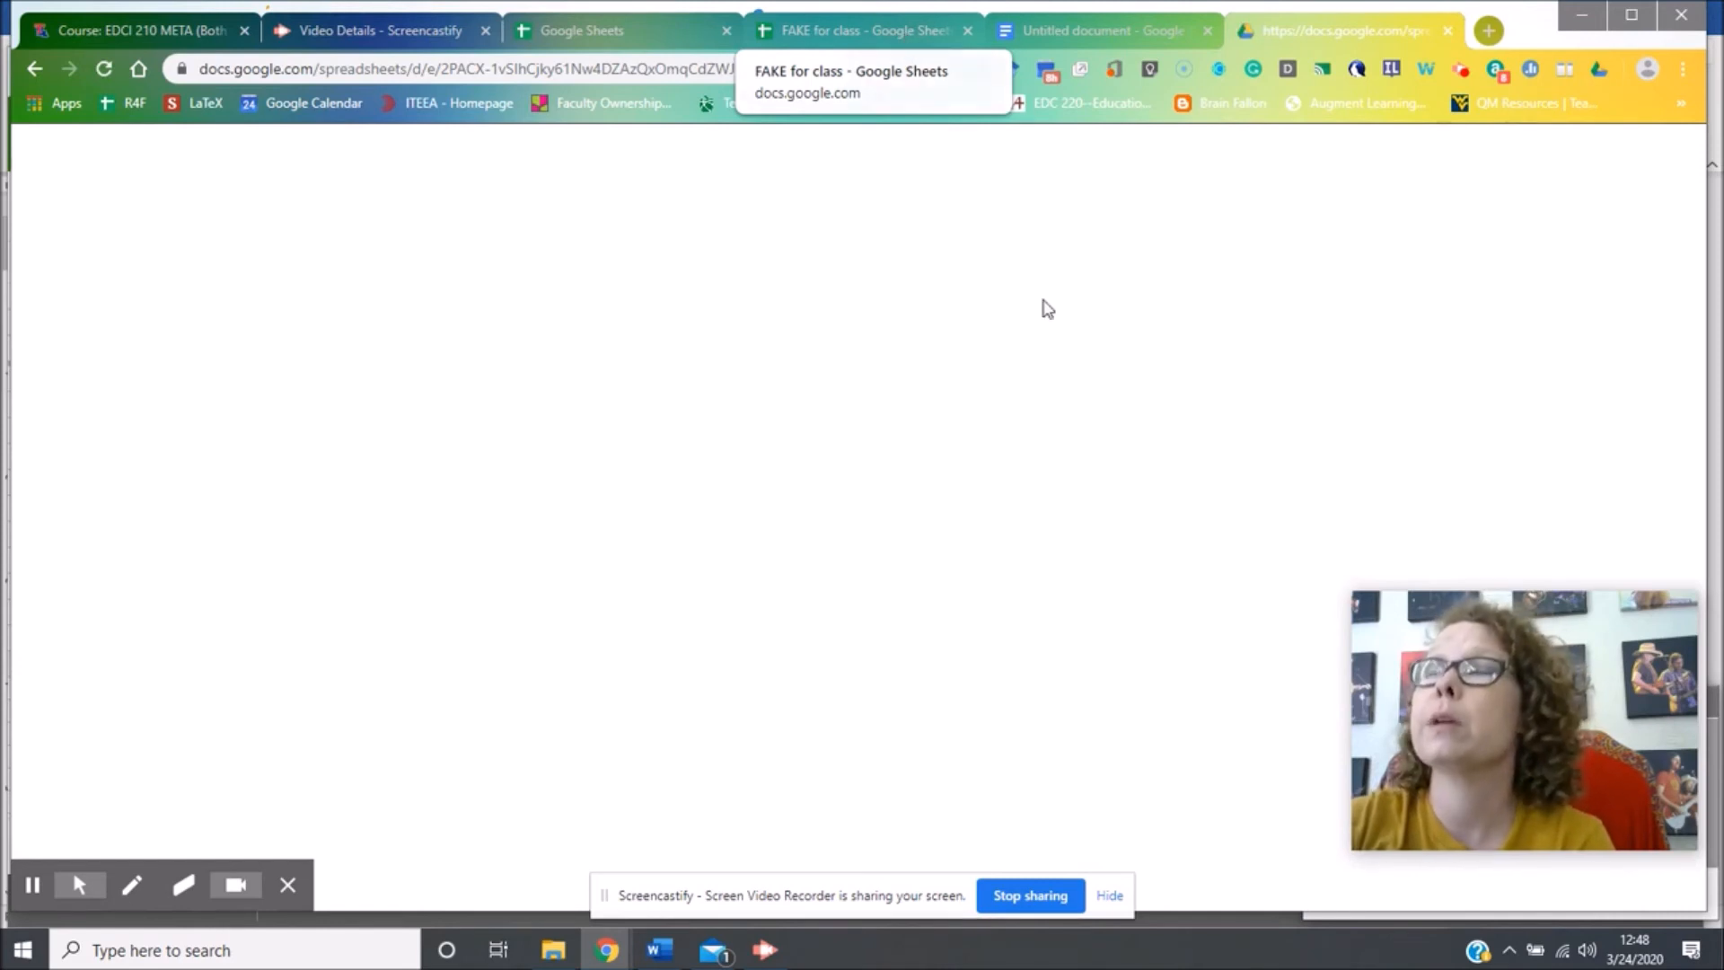
pyautogui.click(849, 30)
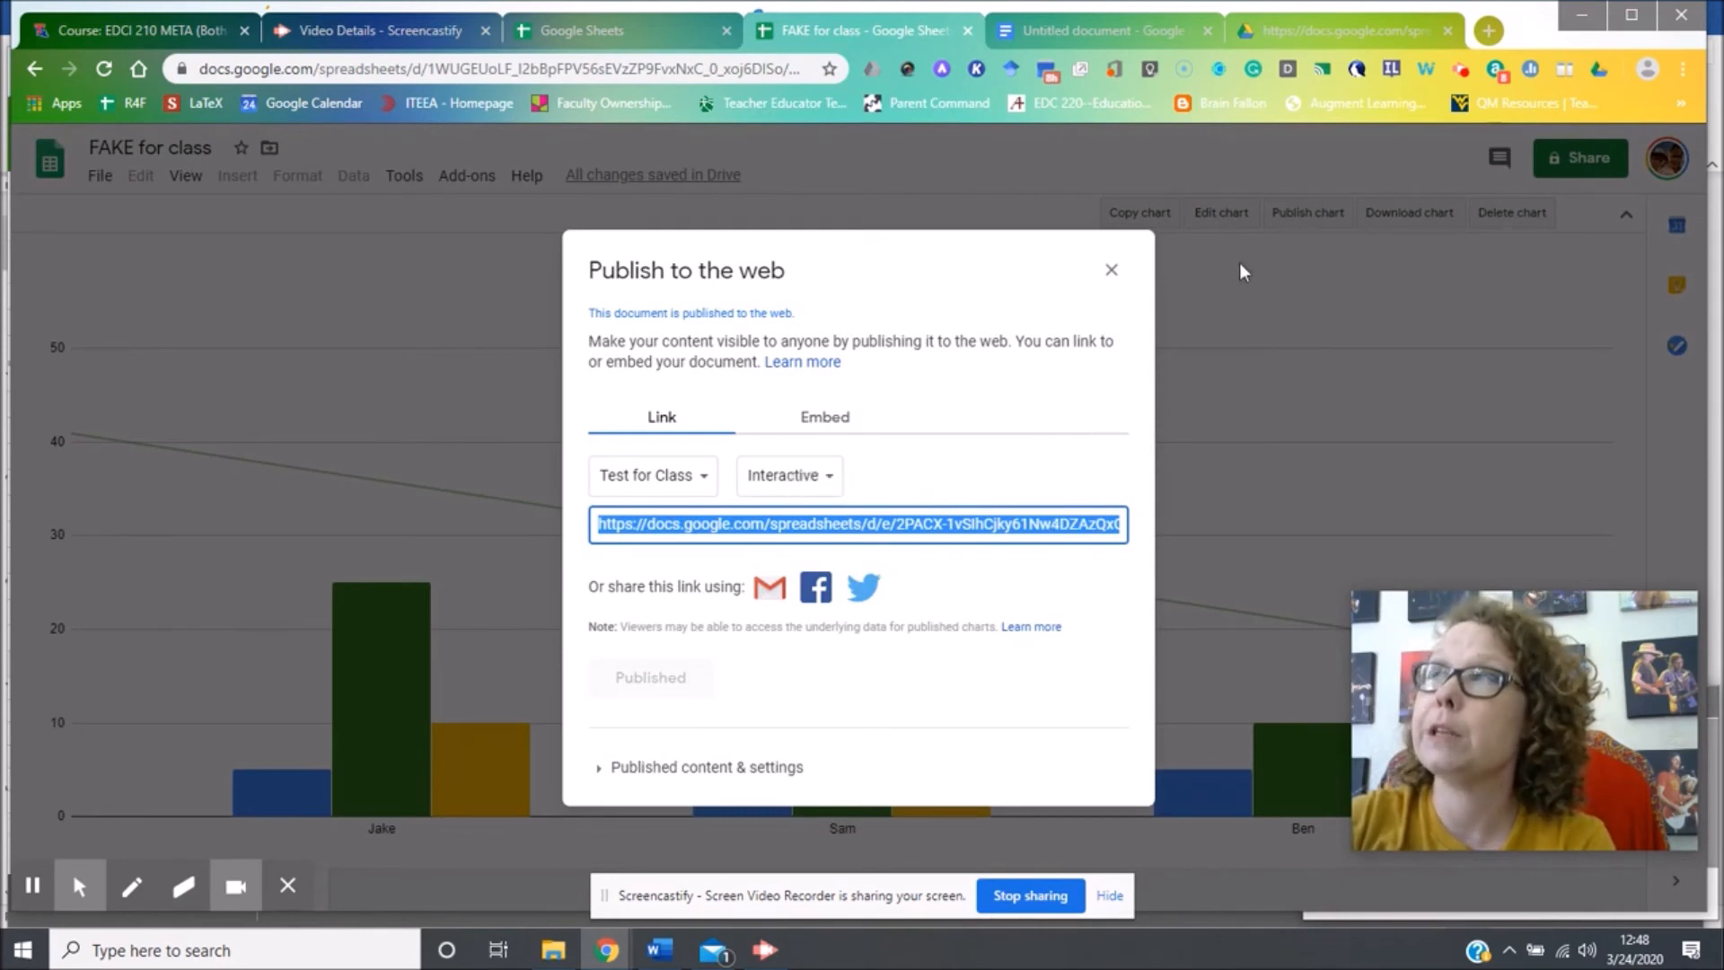
pyautogui.click(1316, 30)
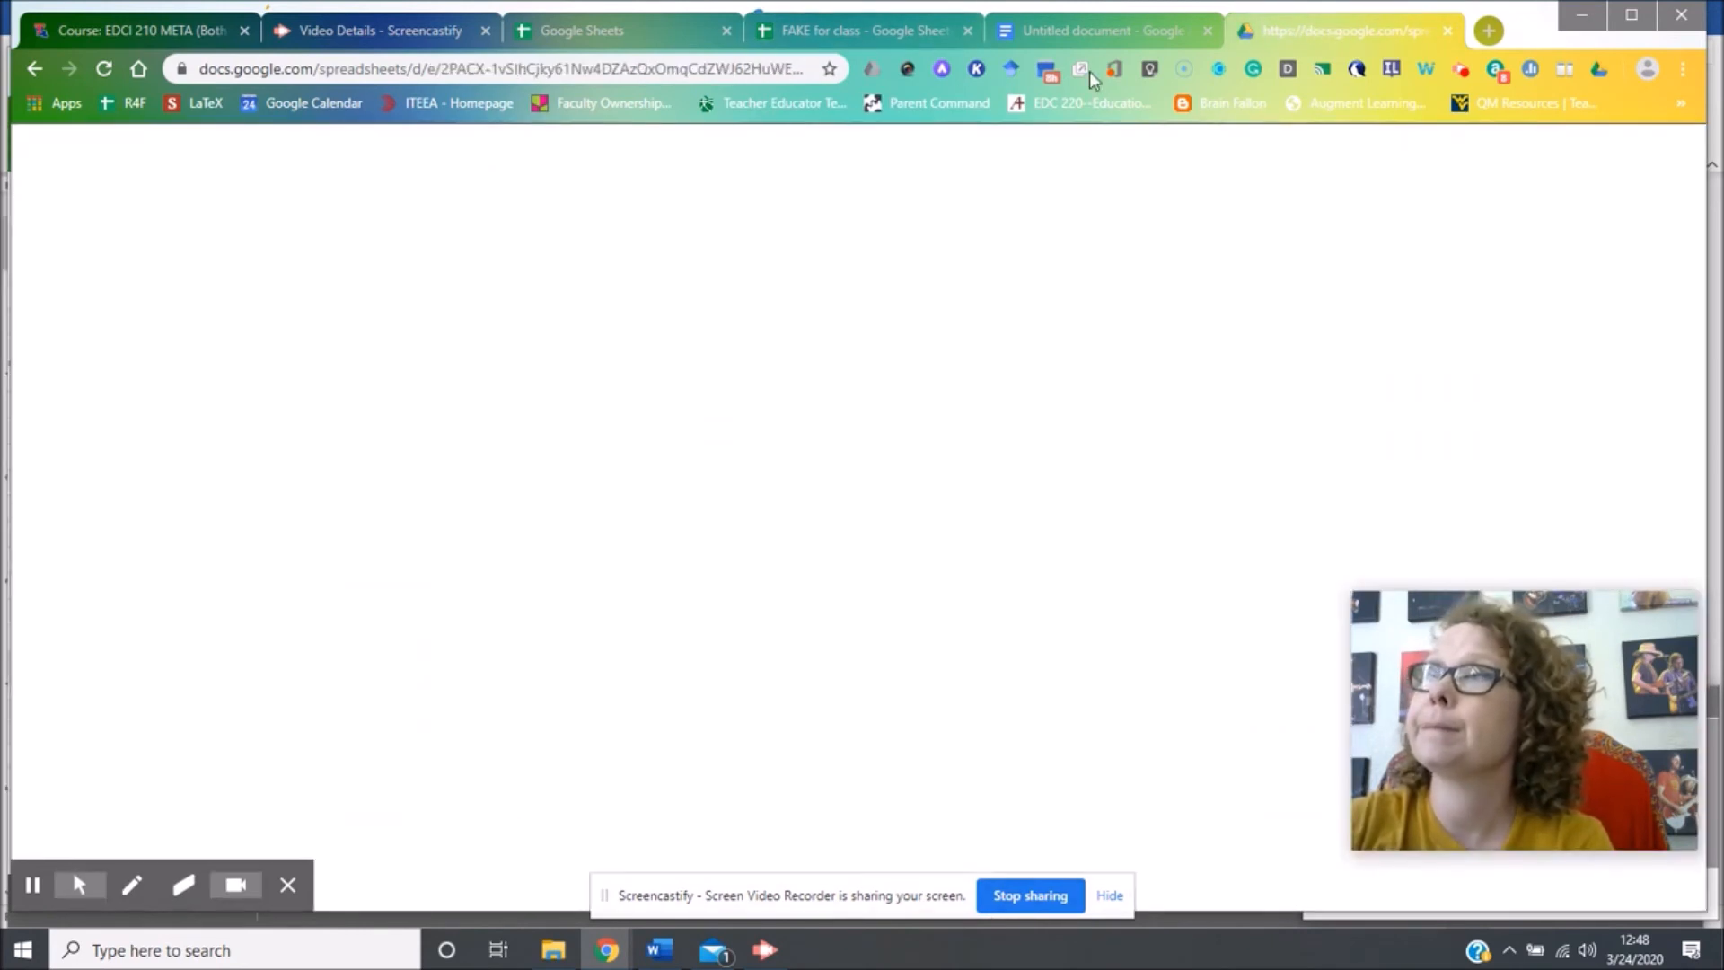
pyautogui.click(739, 68)
pyautogui.press('Return')
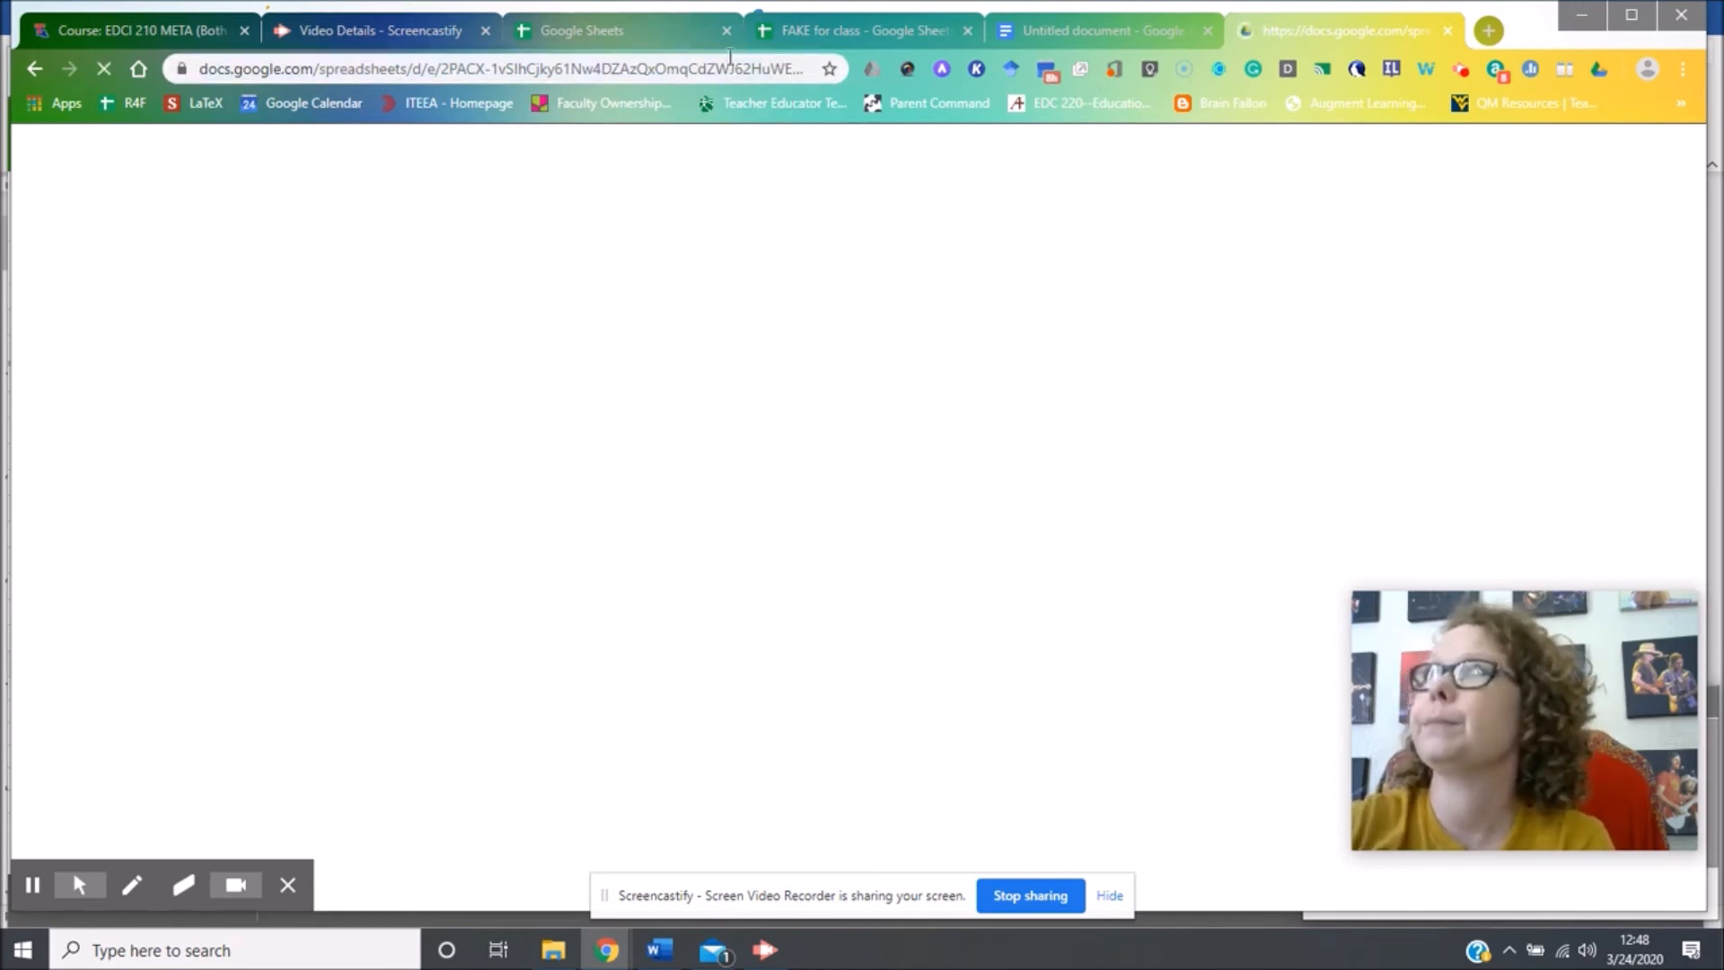
pyautogui.click(918, 31)
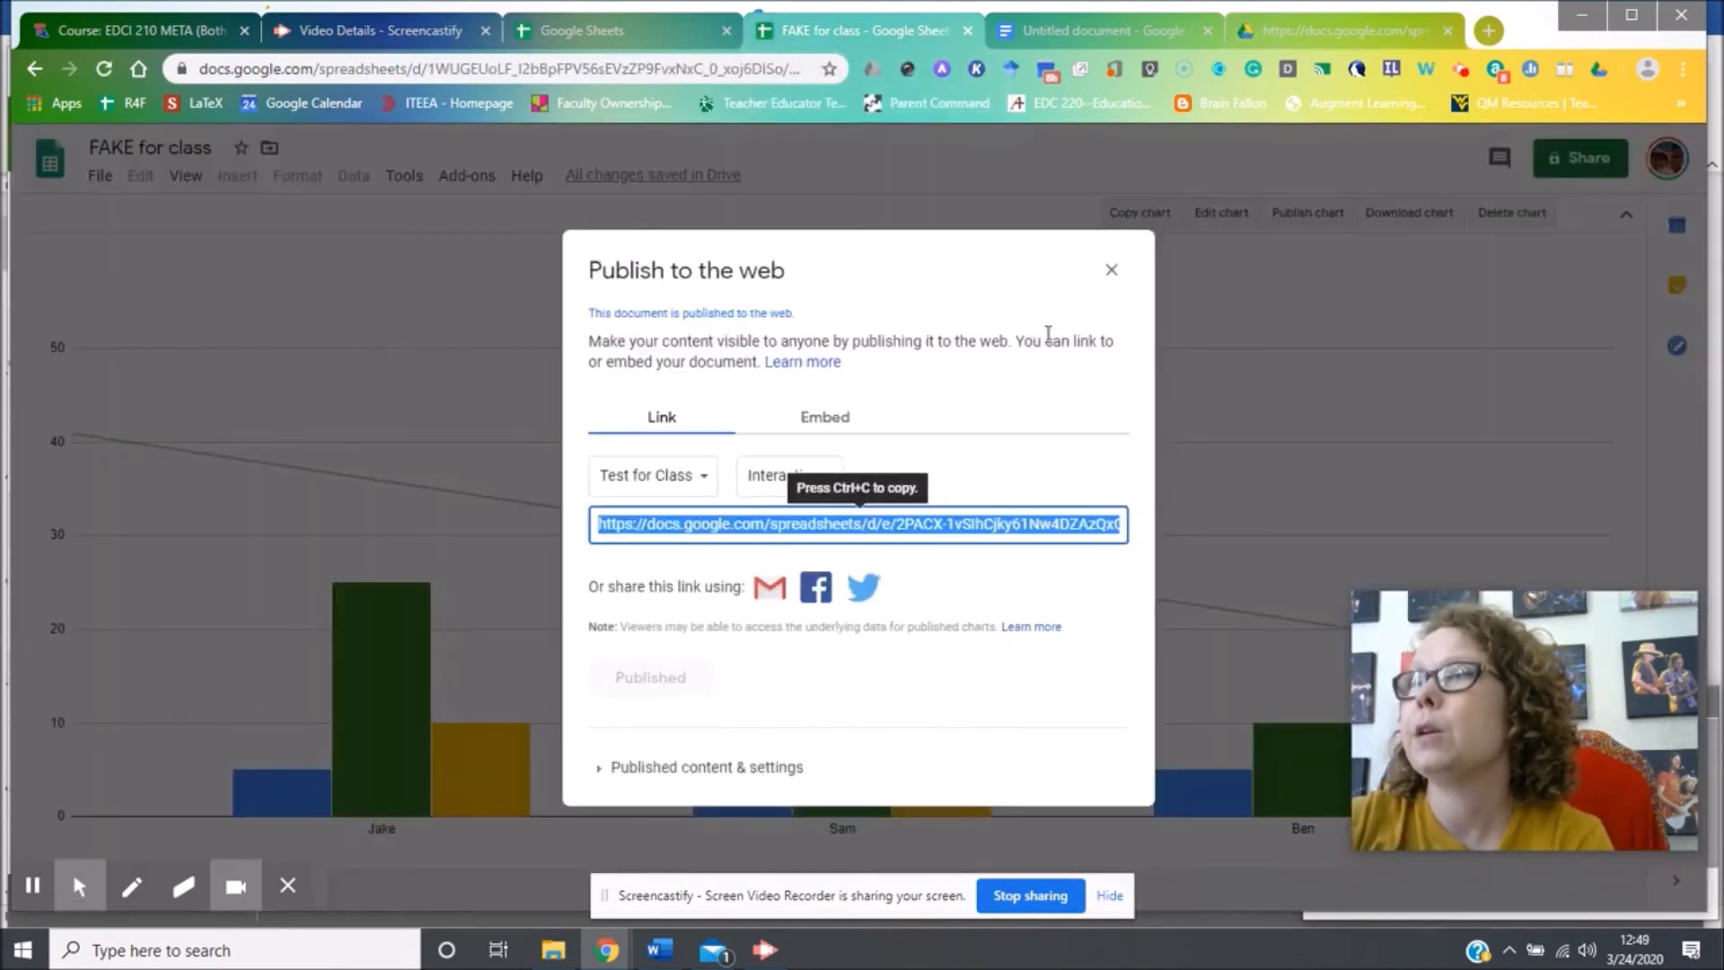
# Select the 'Test for Class' chart's iframe embed code, close Publish to the web, and copy the chart.
pyautogui.click(857, 438)
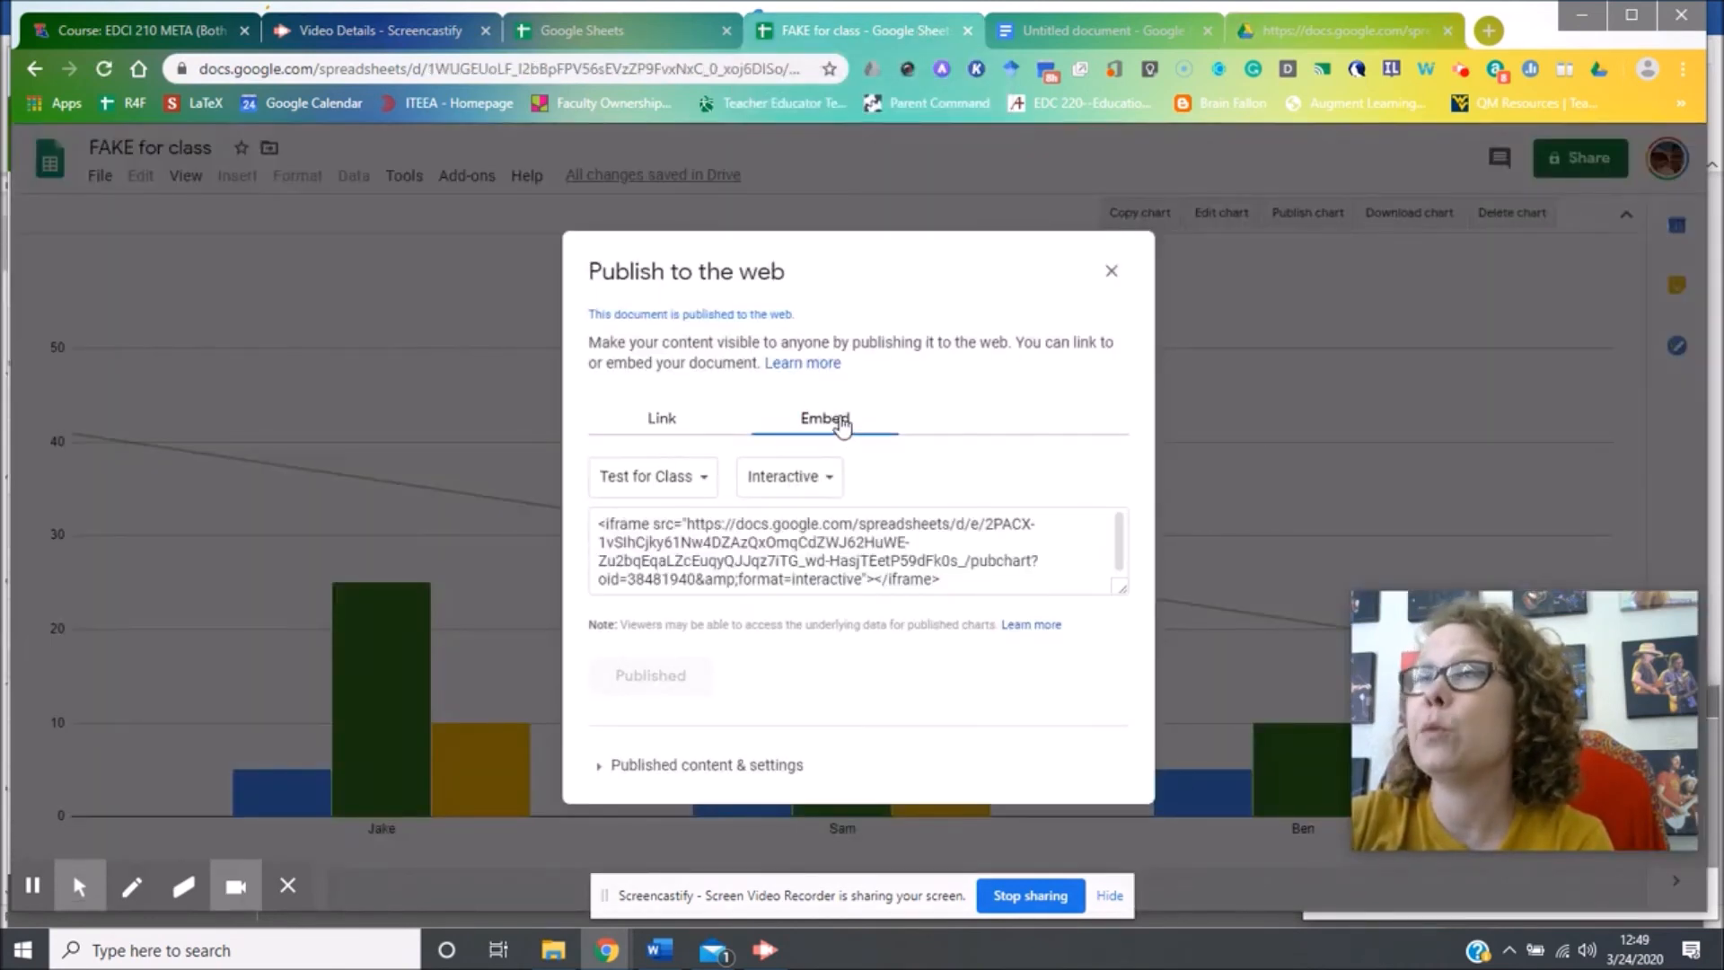
pyautogui.click(968, 552)
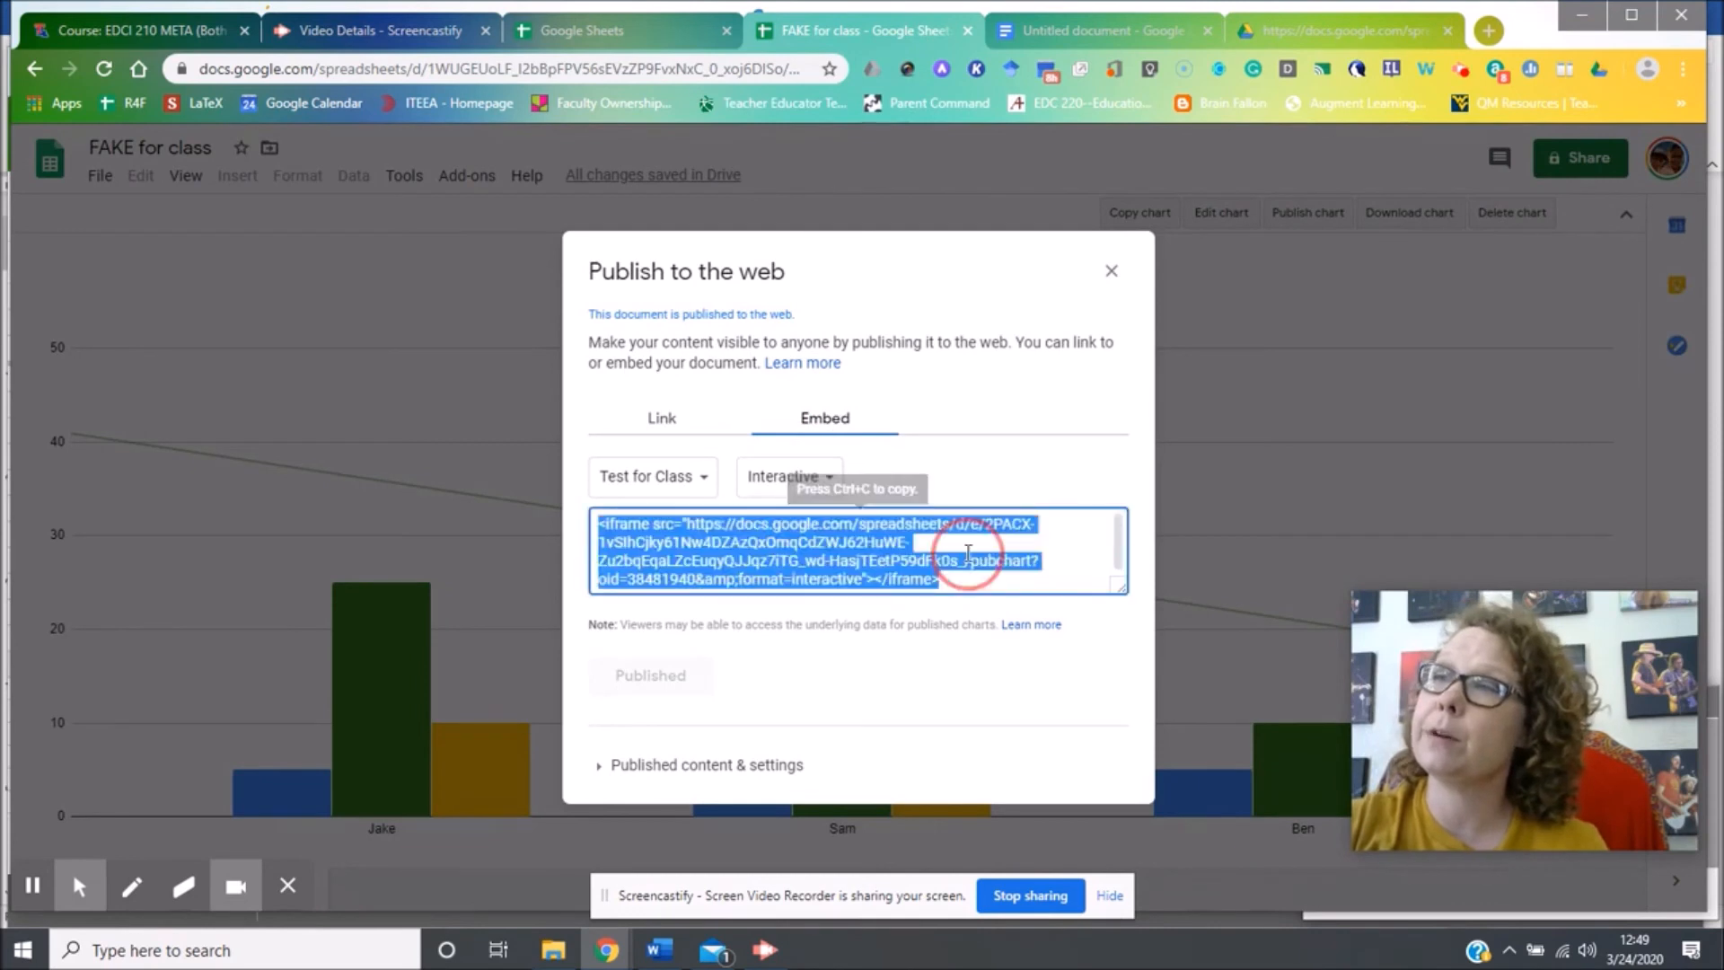
pyautogui.click(1111, 271)
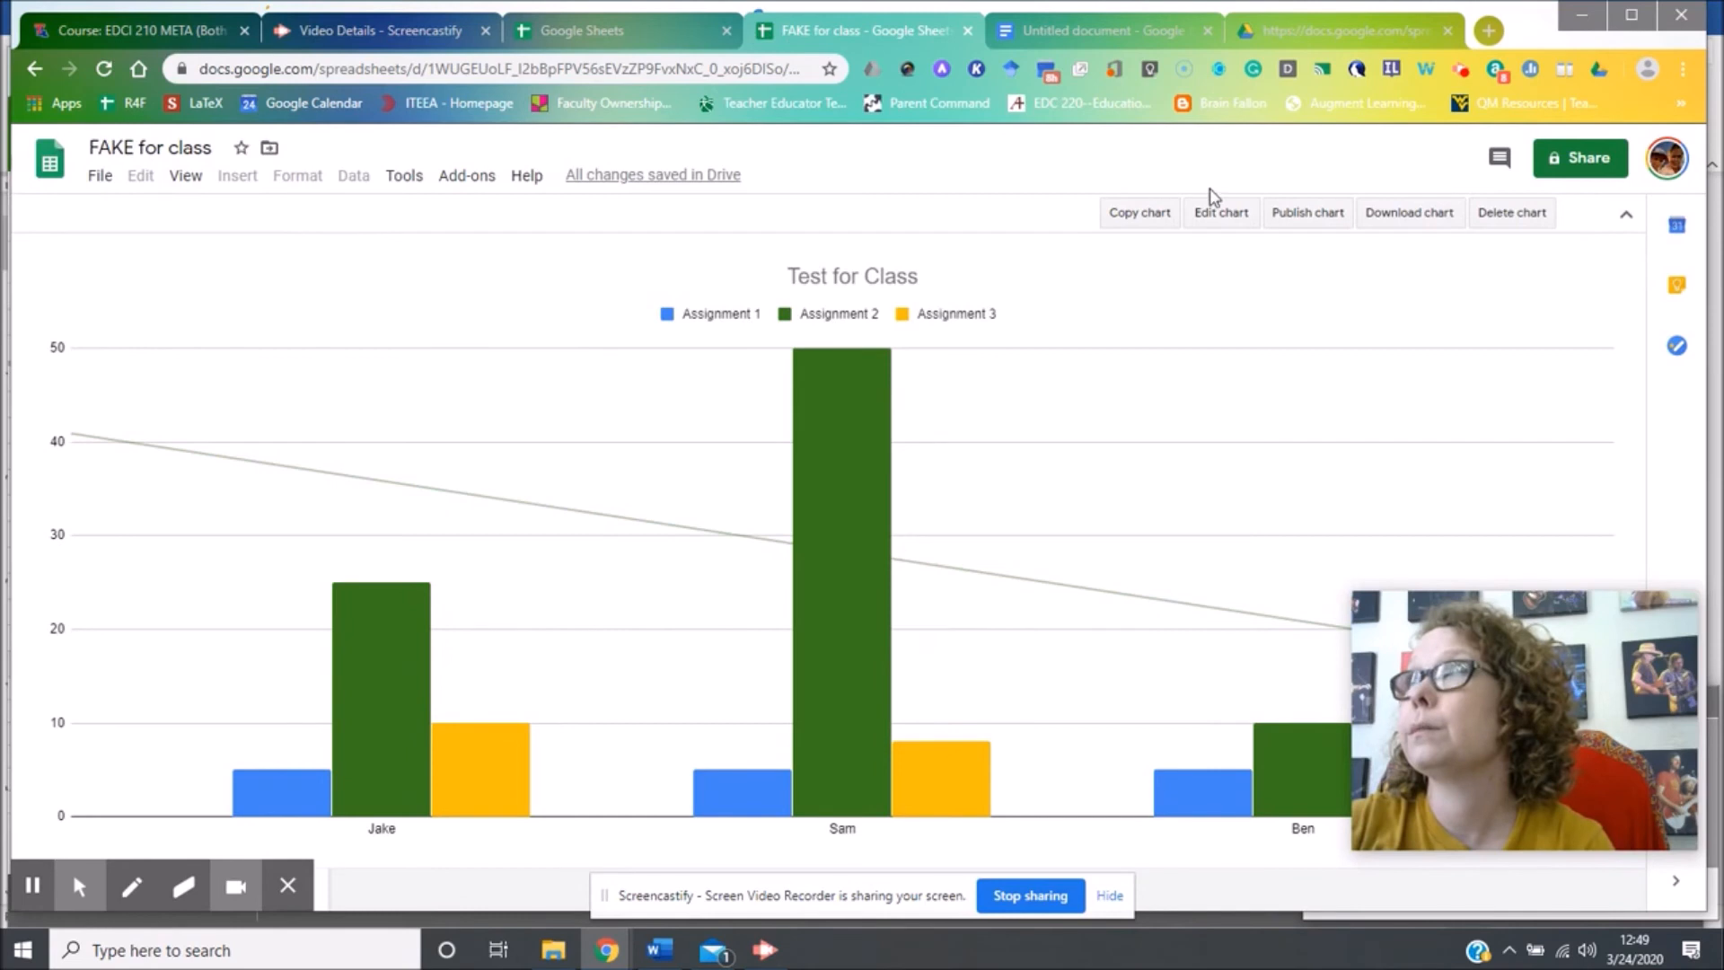
pyautogui.click(1157, 221)
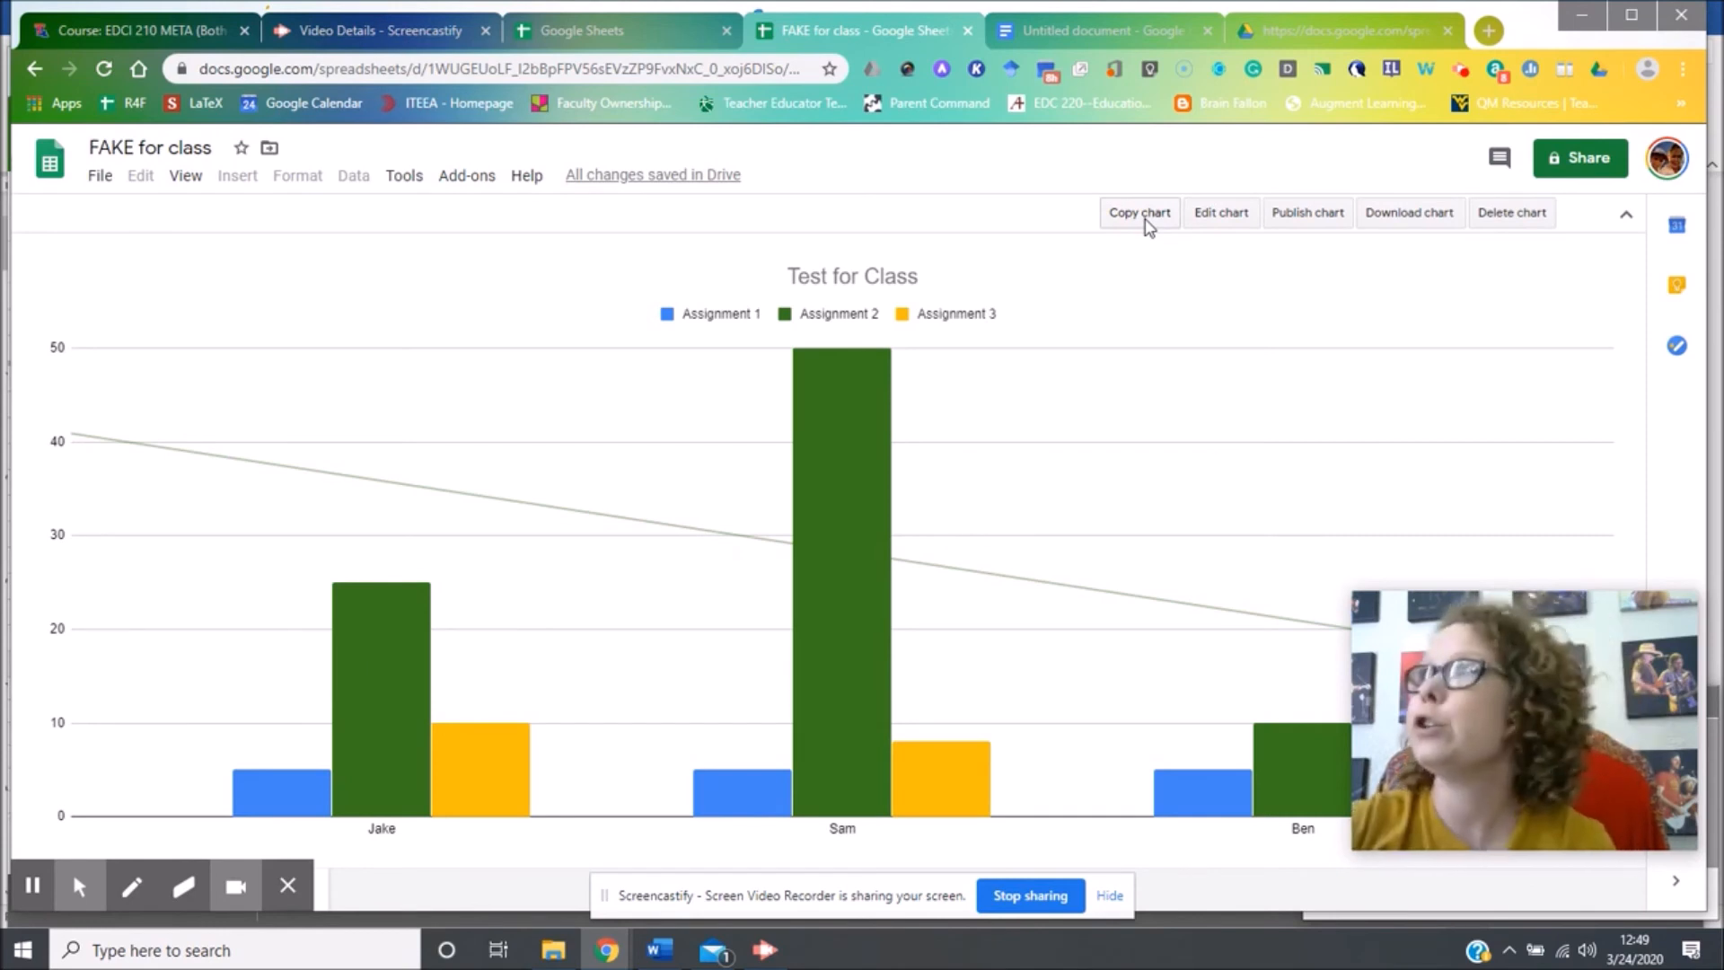
# Make 'FAKE for class' viewable by anyone with the link, removing the added person, and copy the link.
pyautogui.click(1563, 162)
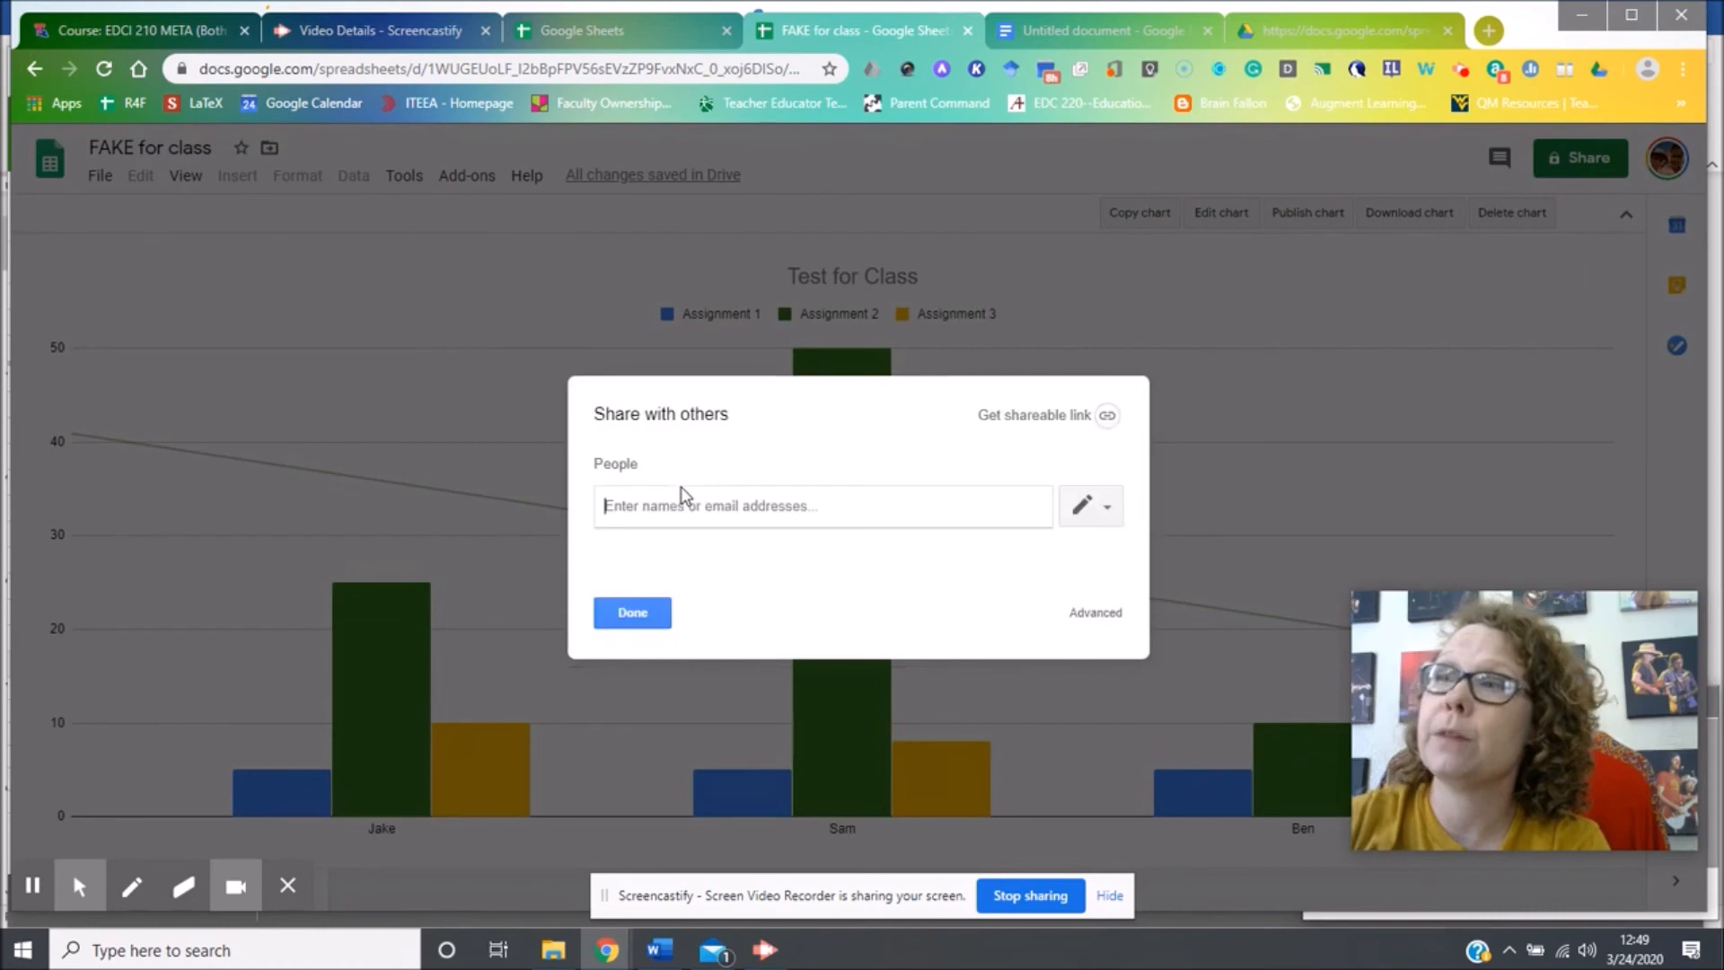
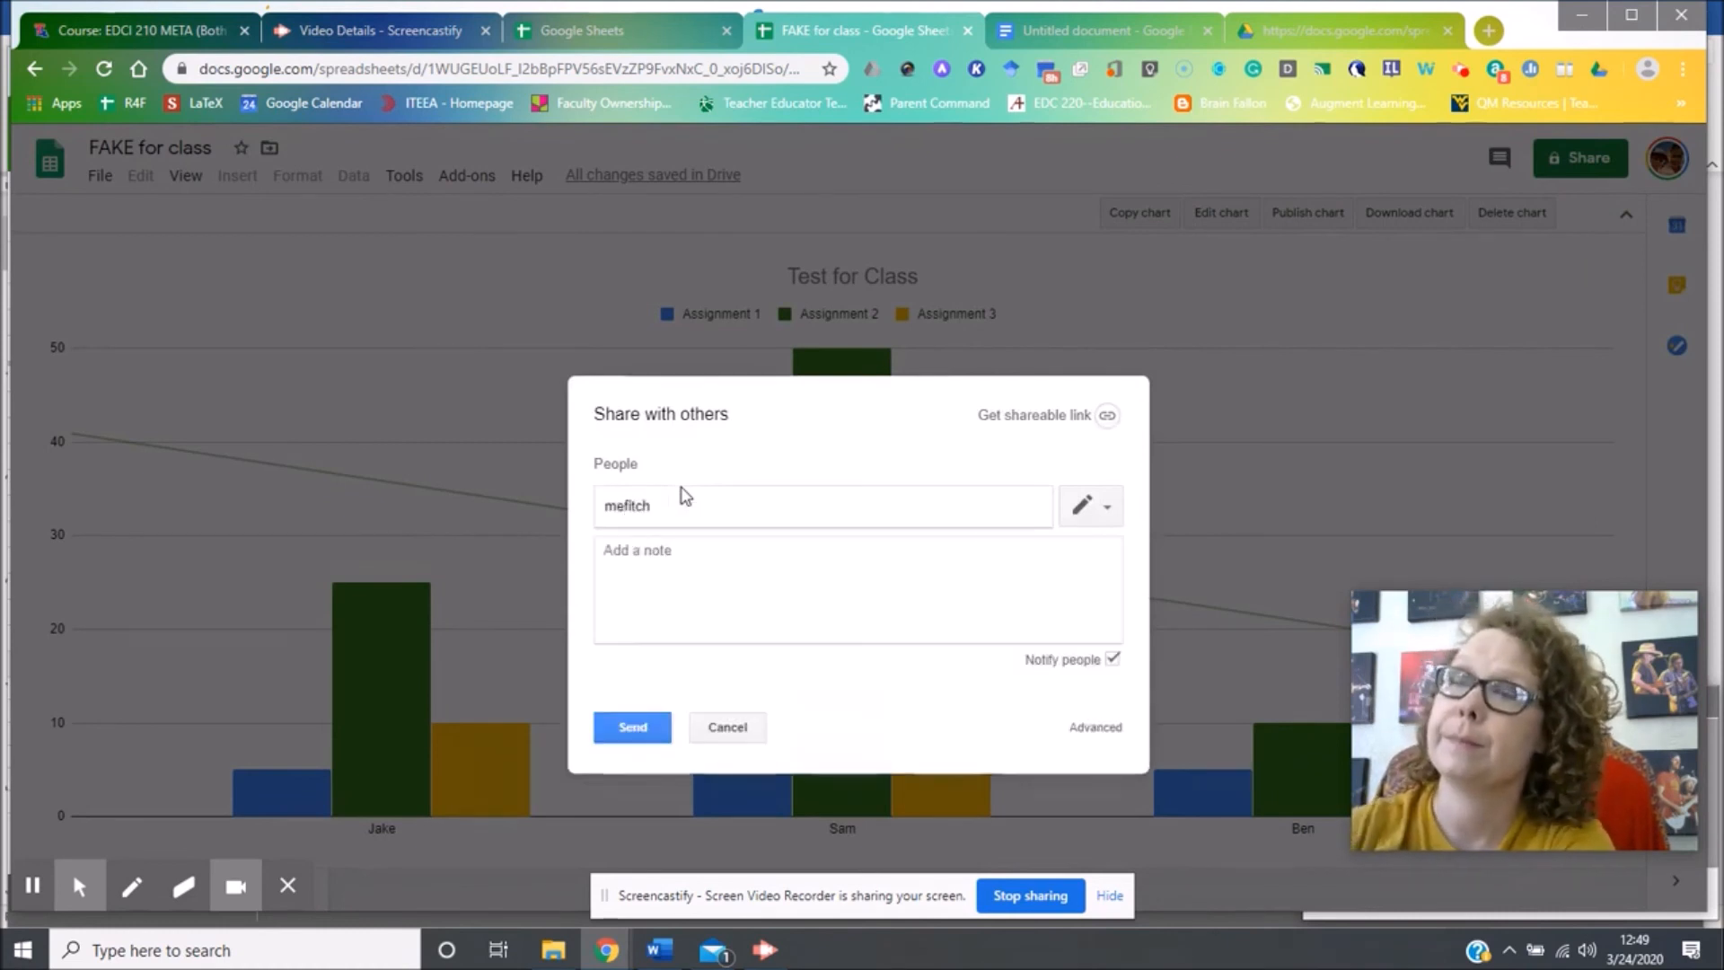
pyautogui.click(1037, 415)
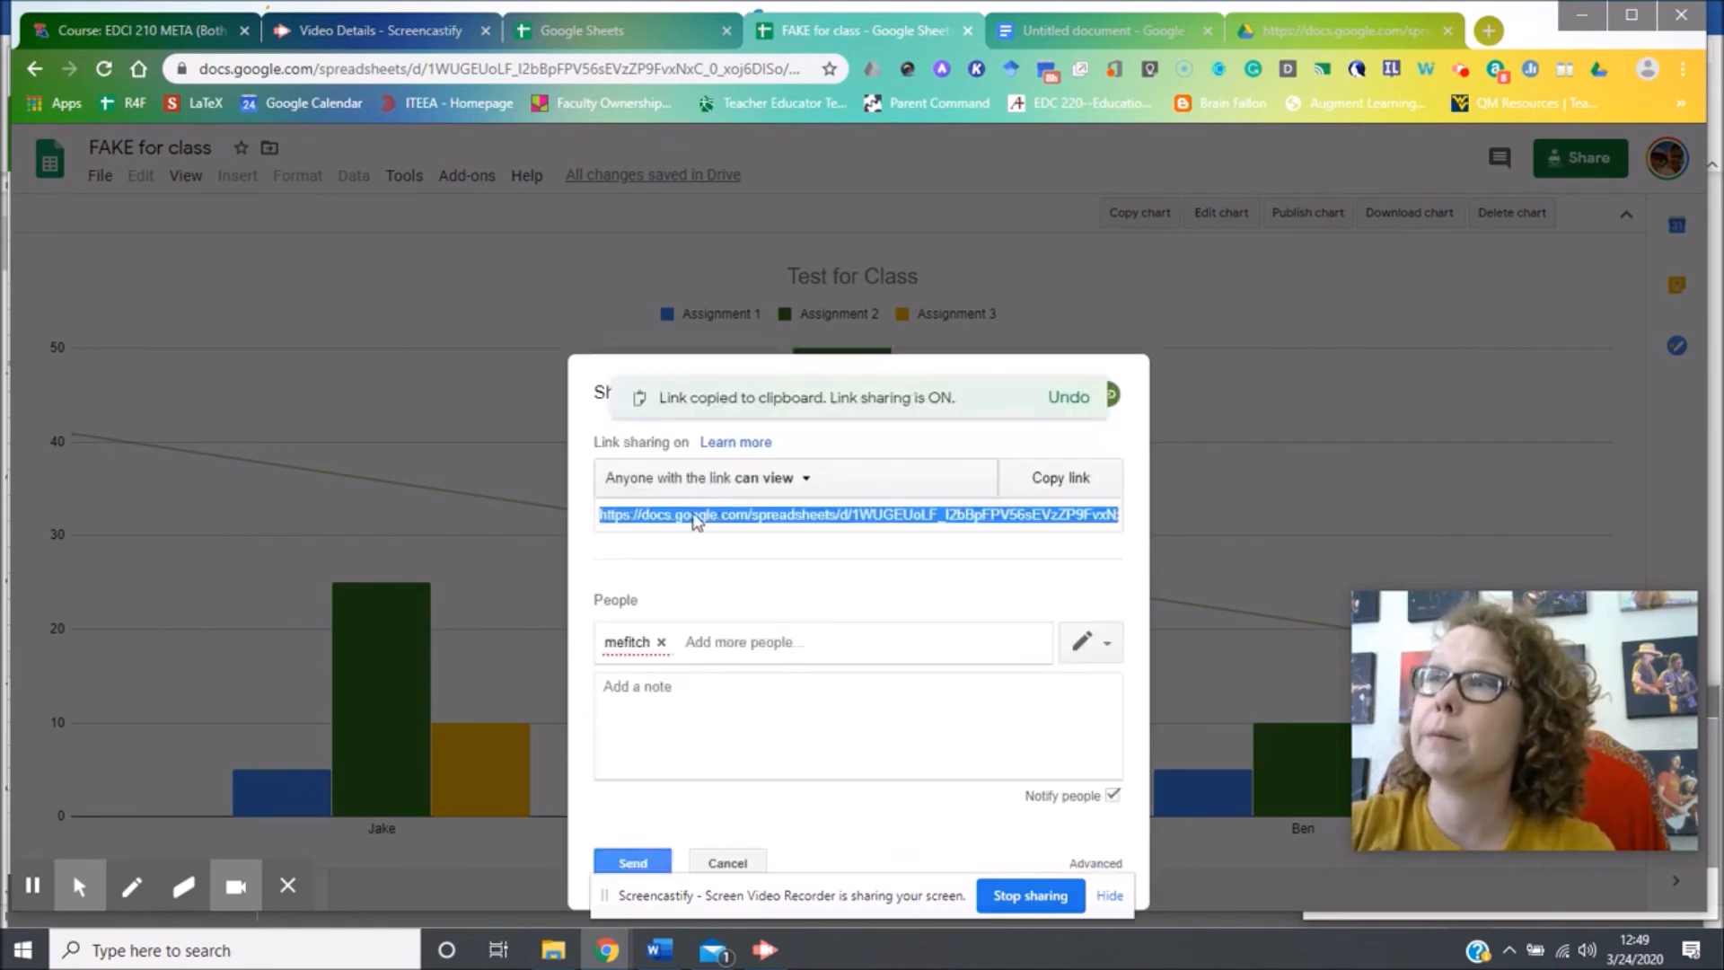
pyautogui.click(662, 642)
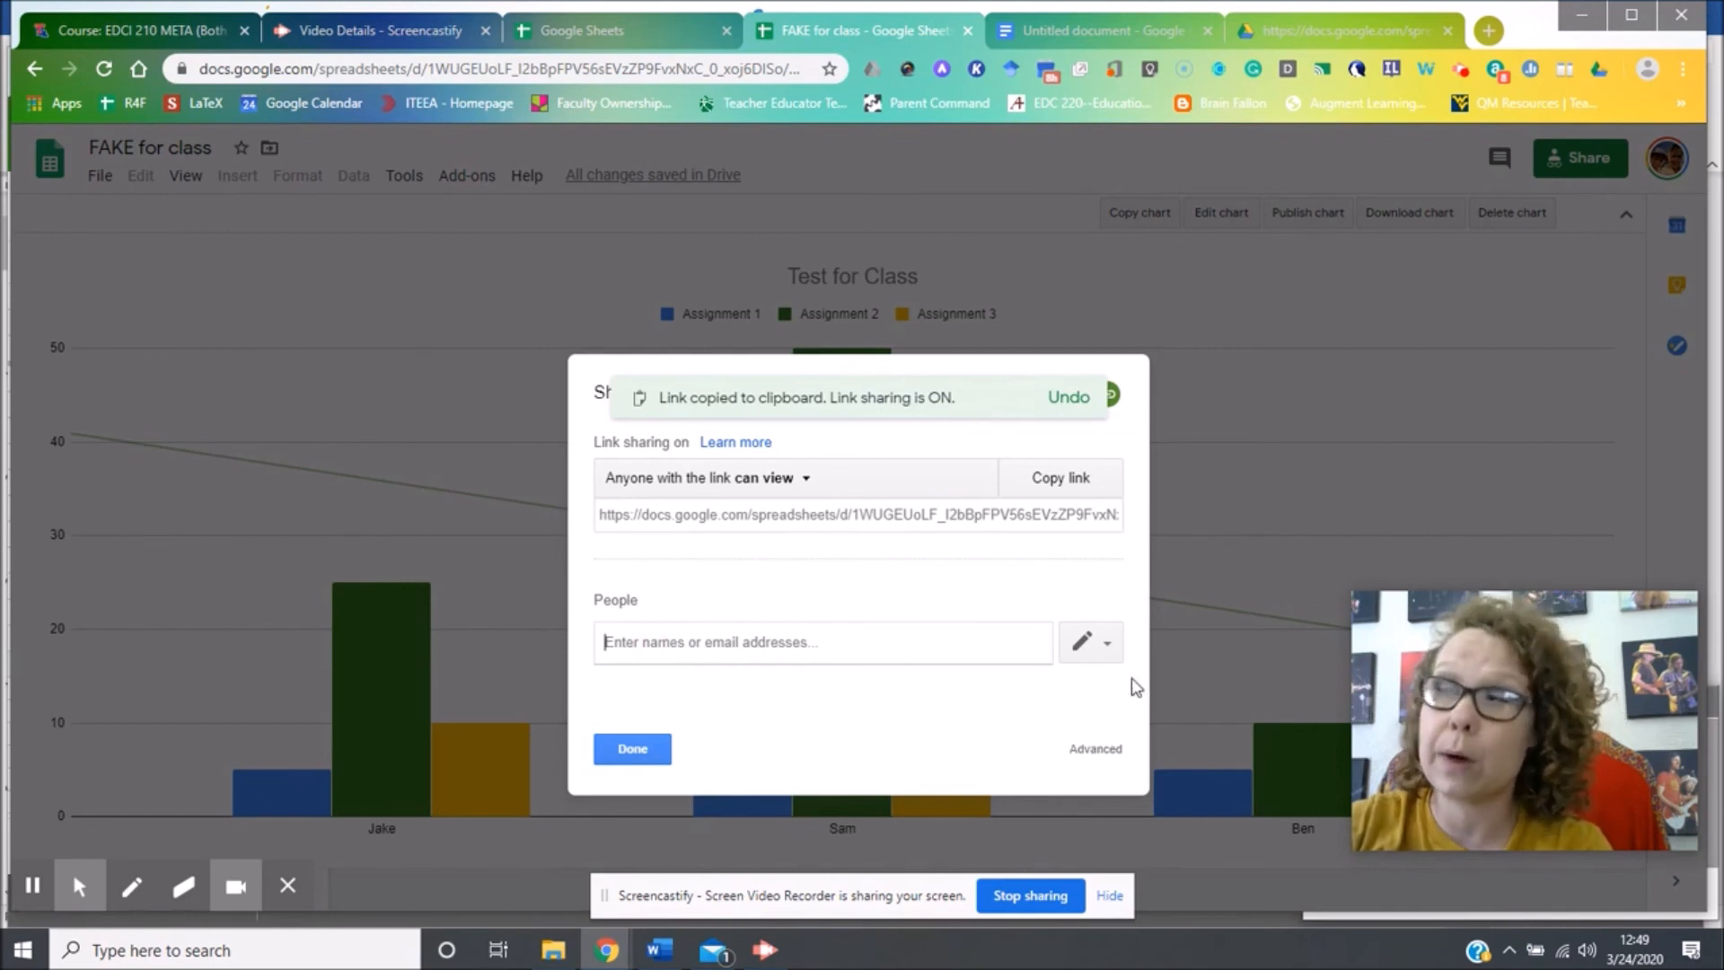
pyautogui.click(1109, 642)
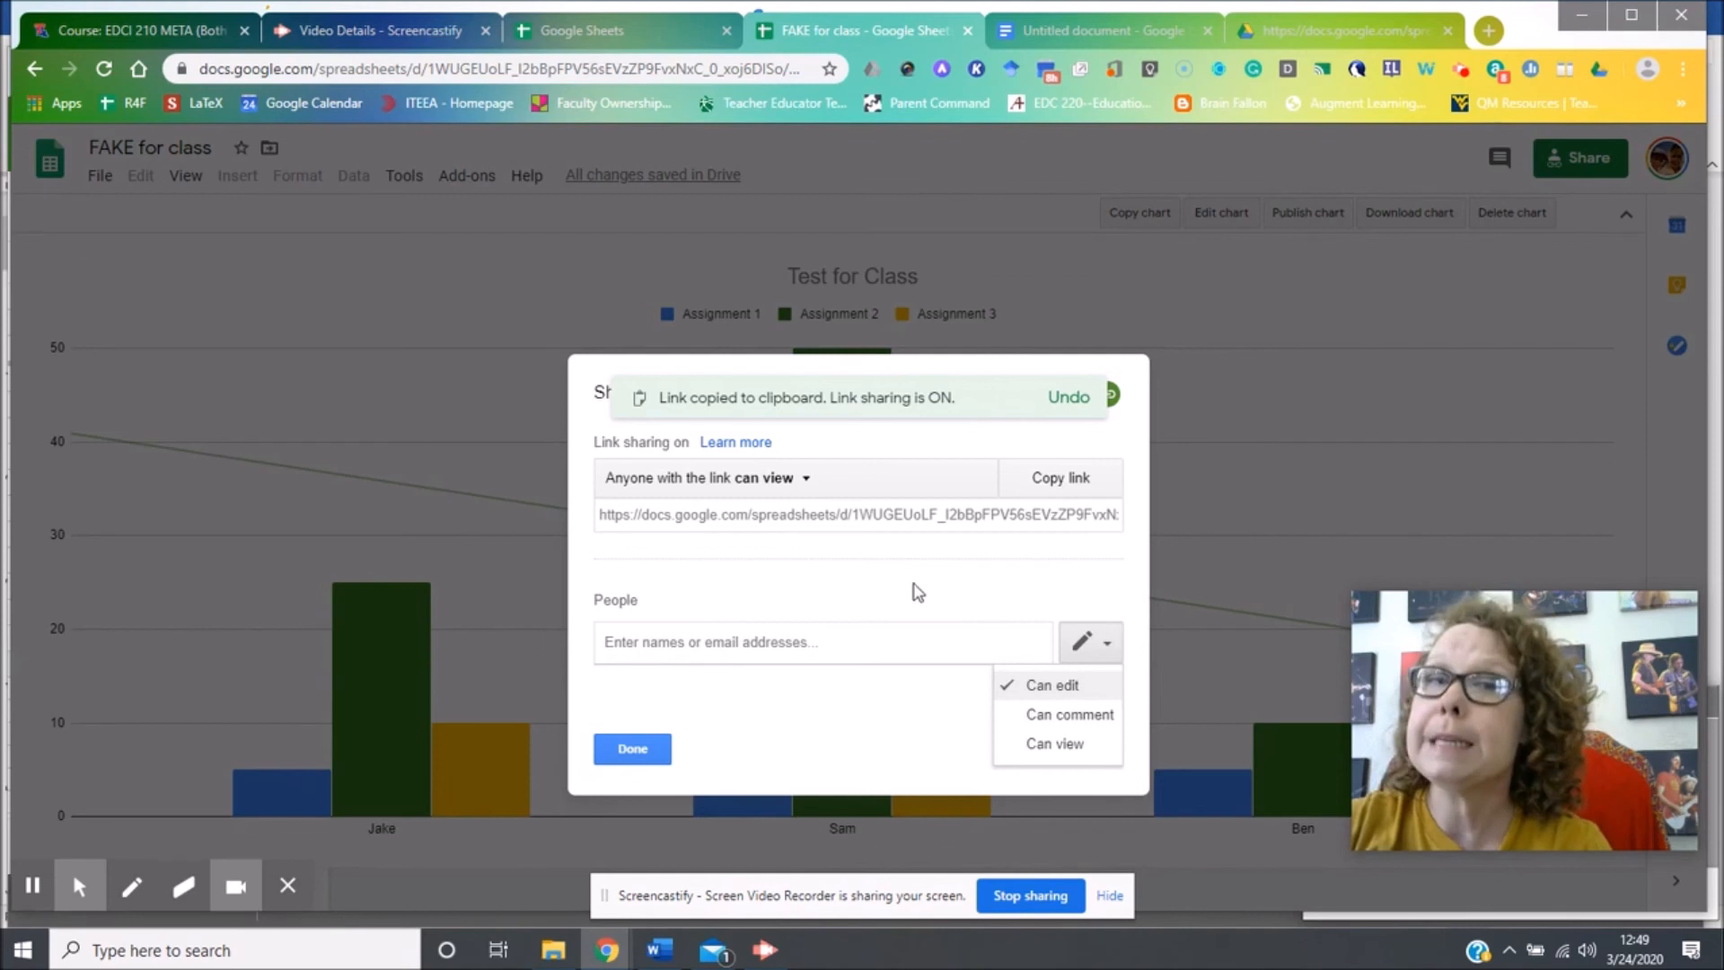
pyautogui.click(780, 492)
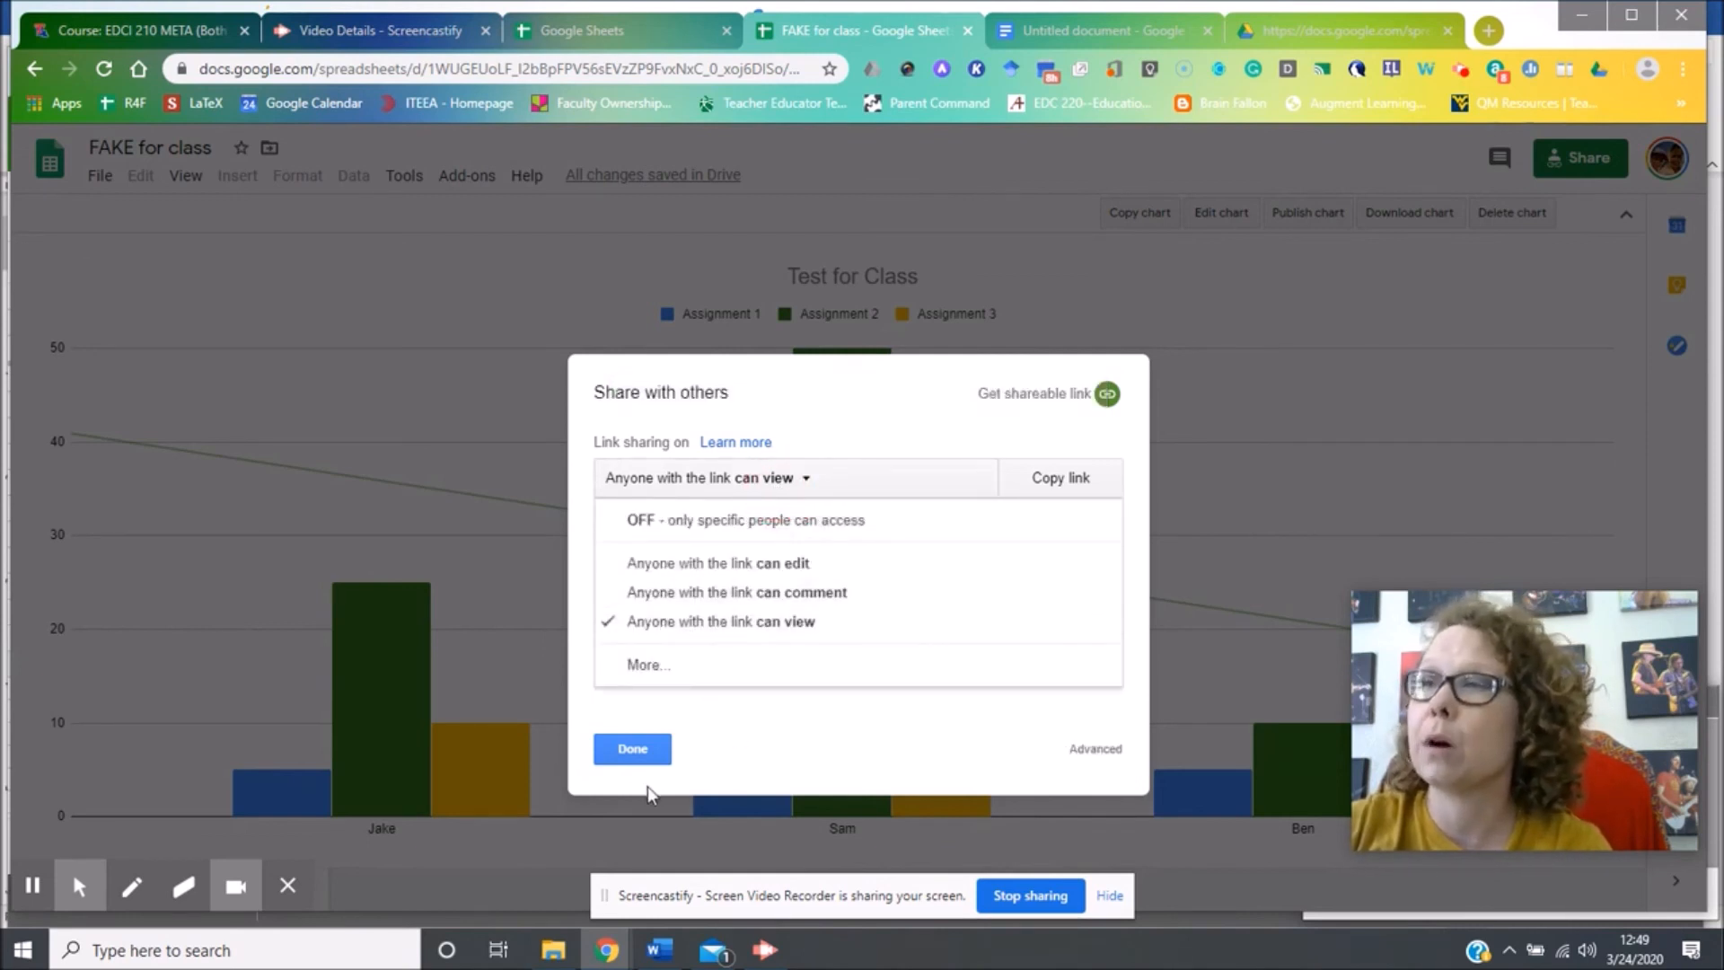
pyautogui.click(633, 748)
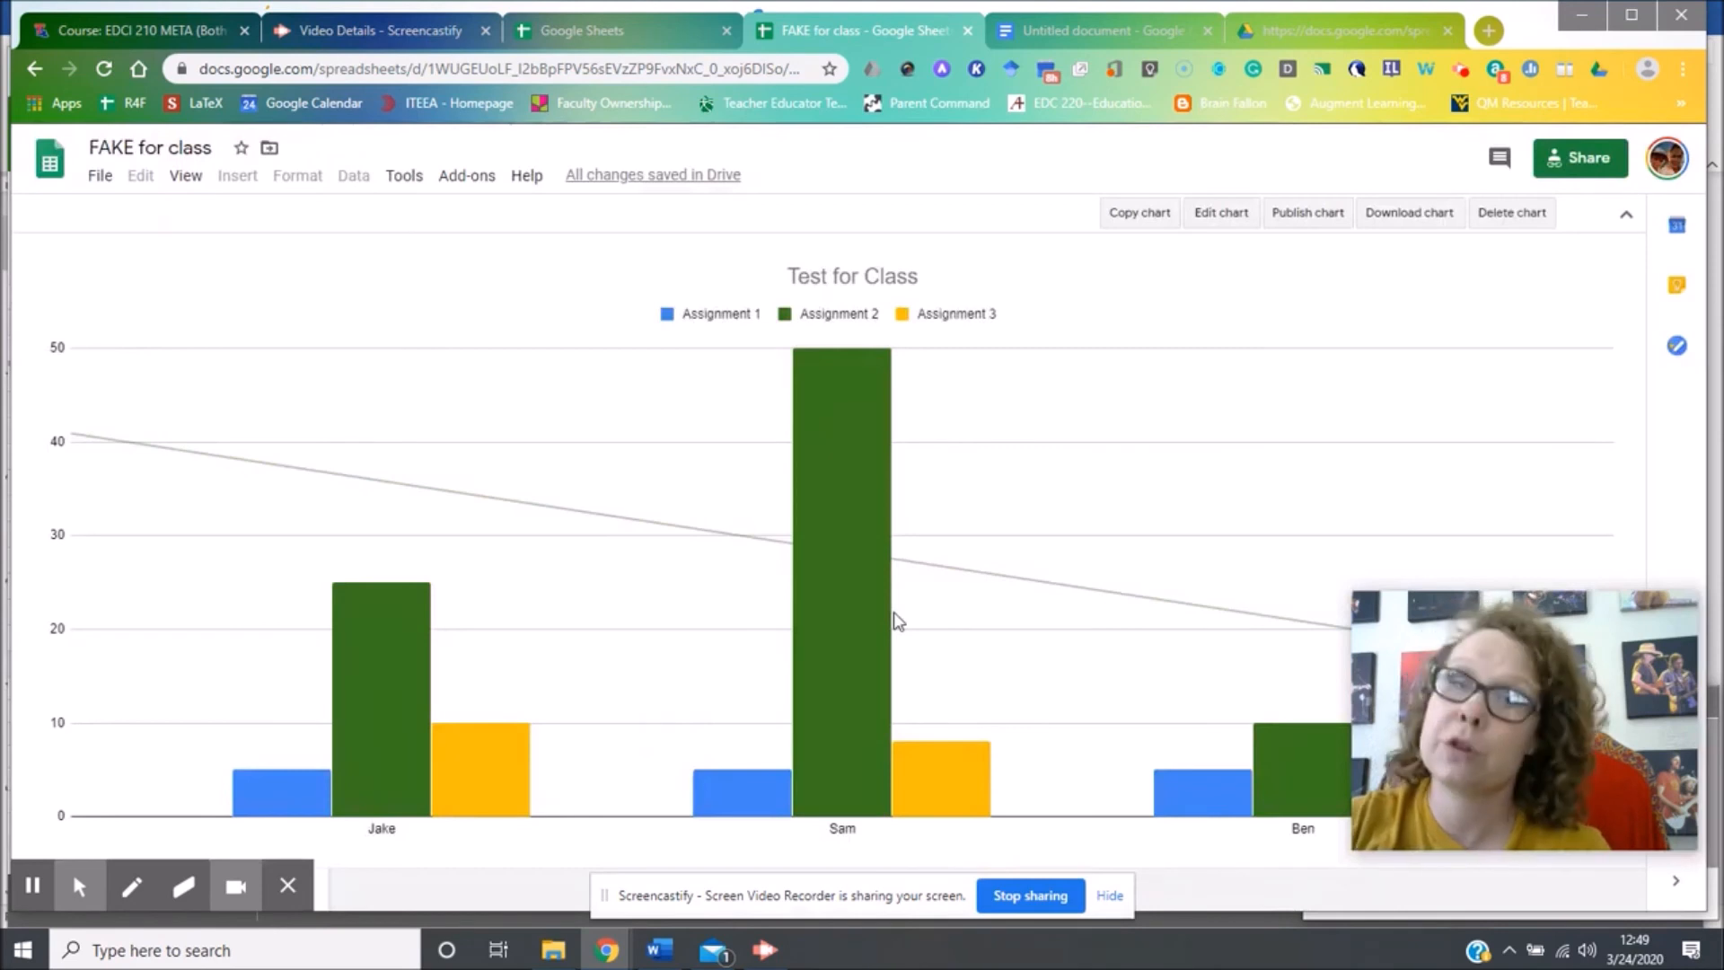